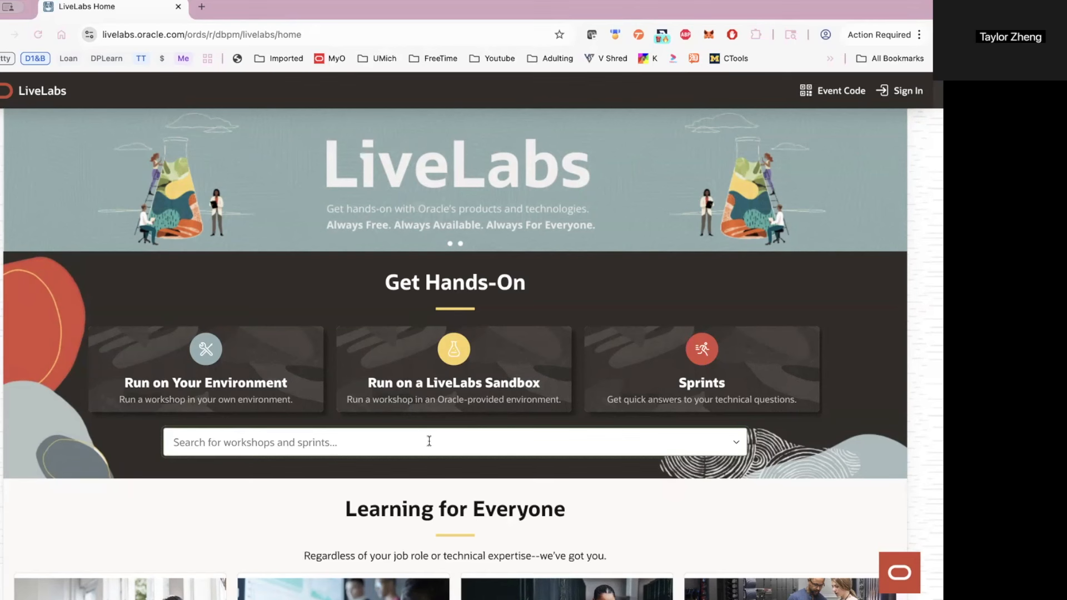
Search the workshops for "conver" and open Converting your Spreadsheet into a Cloud App using Oracle APEX
{"action": "left_click", "coordinate": [429, 440]}
{"action": "type", "text": "conver"}
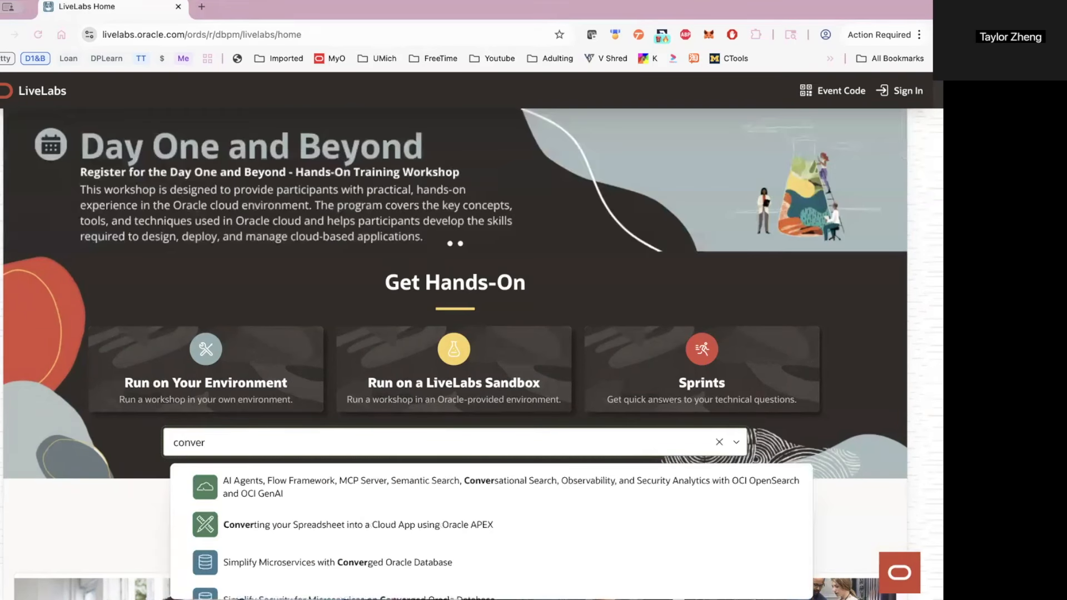
{"action": "left_click", "coordinate": [405, 523]}
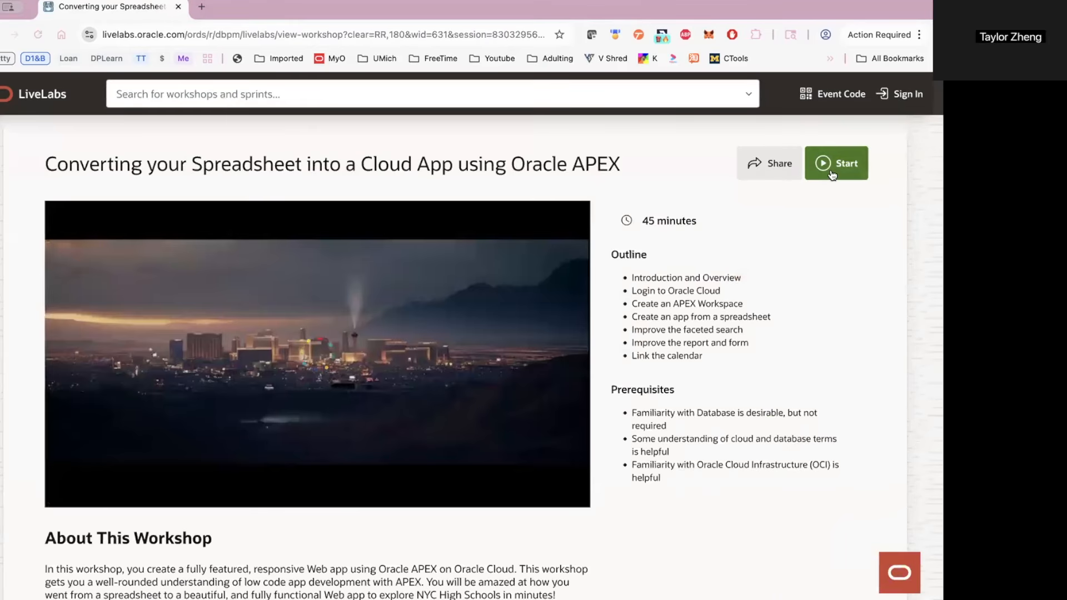
Reserve the workshop on the LiveLabs Sandbox to start now, consenting to reservation emails, and submit the reservation
{"action": "left_click", "coordinate": [834, 170]}
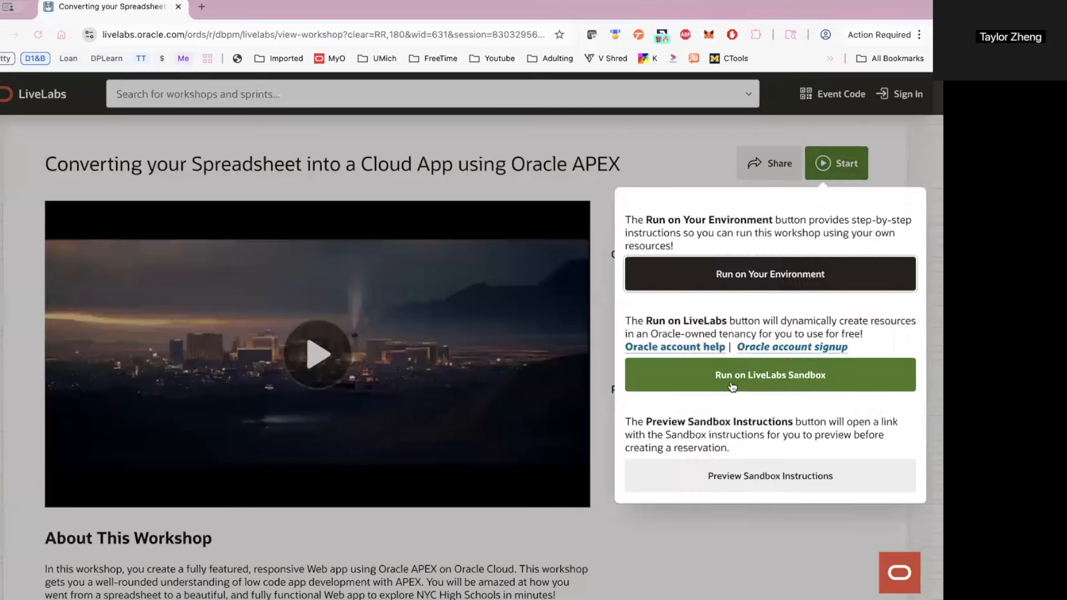
{"action": "left_click", "coordinate": [762, 386]}
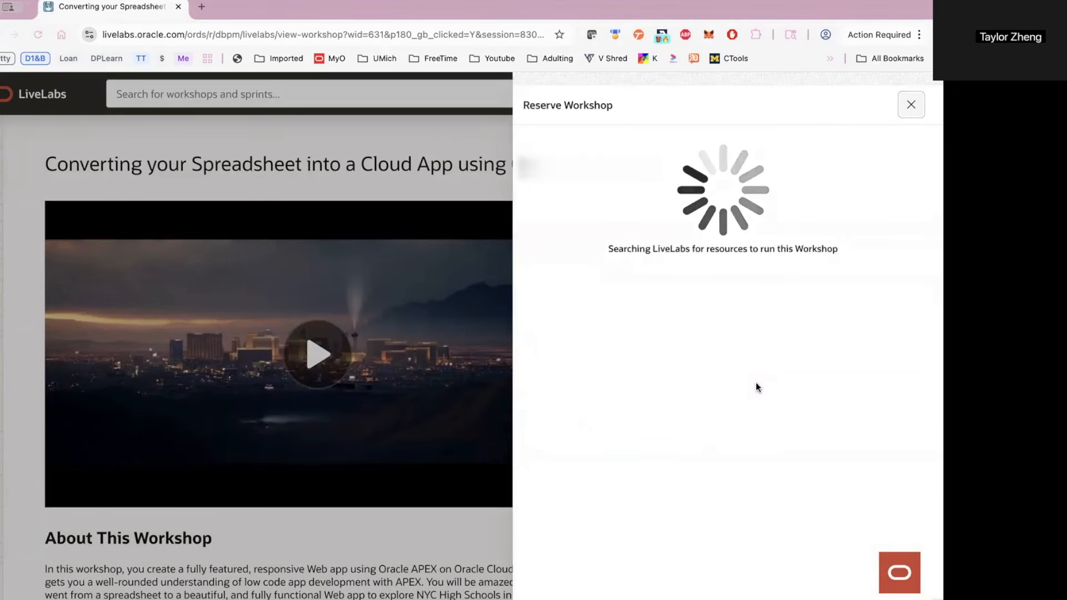
{"action": "left_click", "coordinate": [532, 254]}
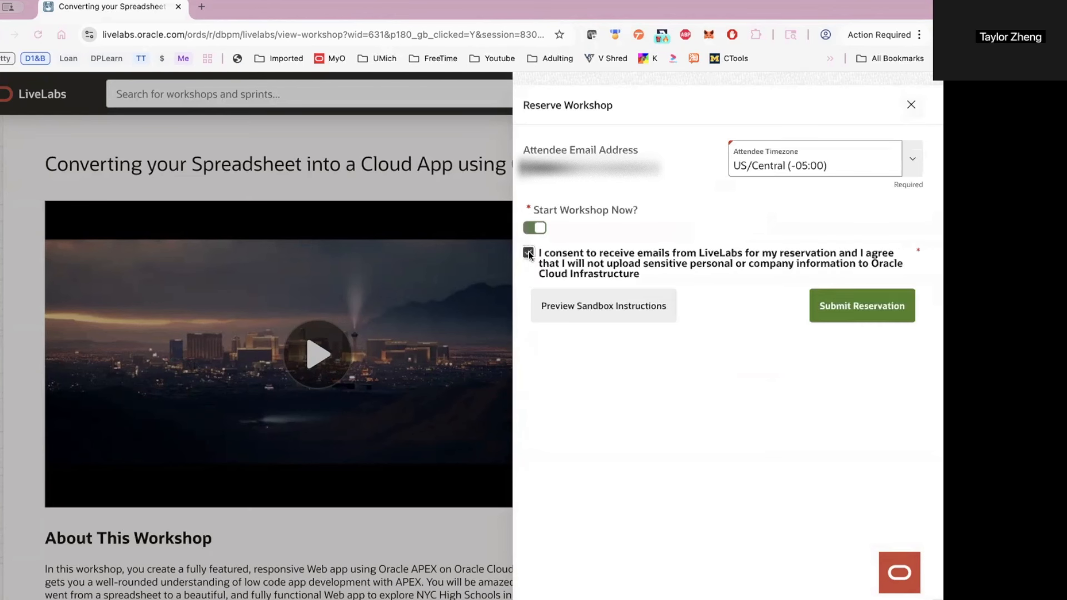
{"action": "left_click", "coordinate": [870, 303]}
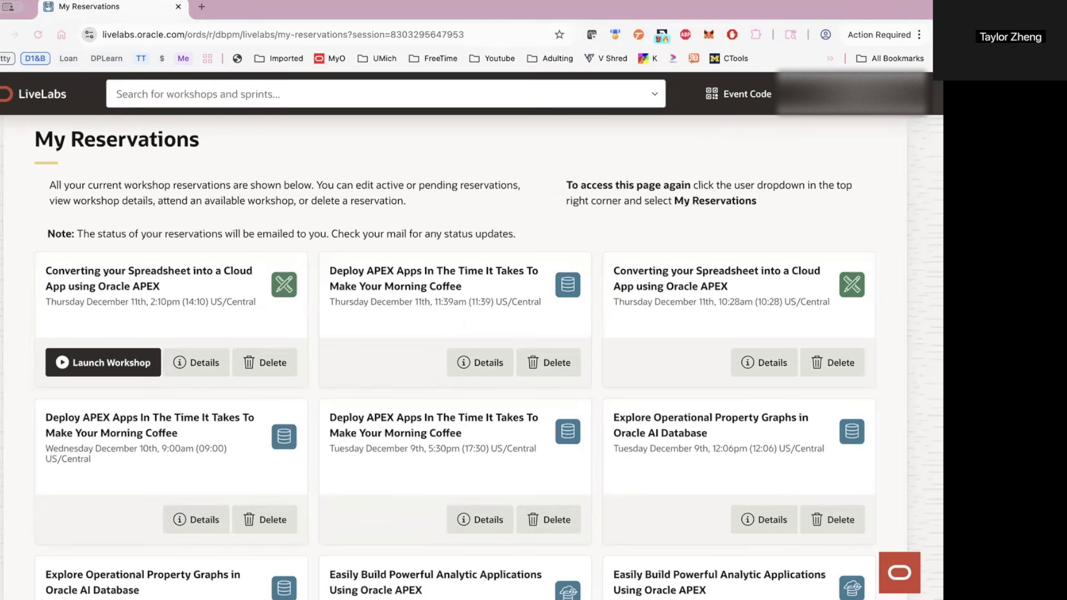
Launch the newly reserved spreadsheet workshop and open its Oracle Cloud sign-in page from the reservation's login information
{"action": "left_click", "coordinate": [128, 374]}
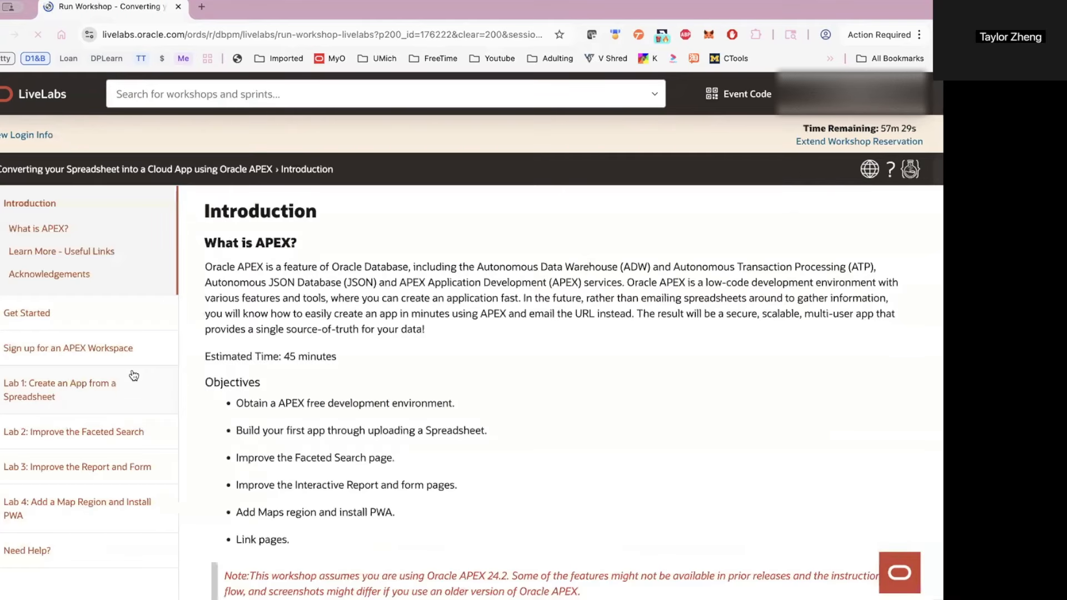
{"action": "left_click", "coordinate": [18, 139]}
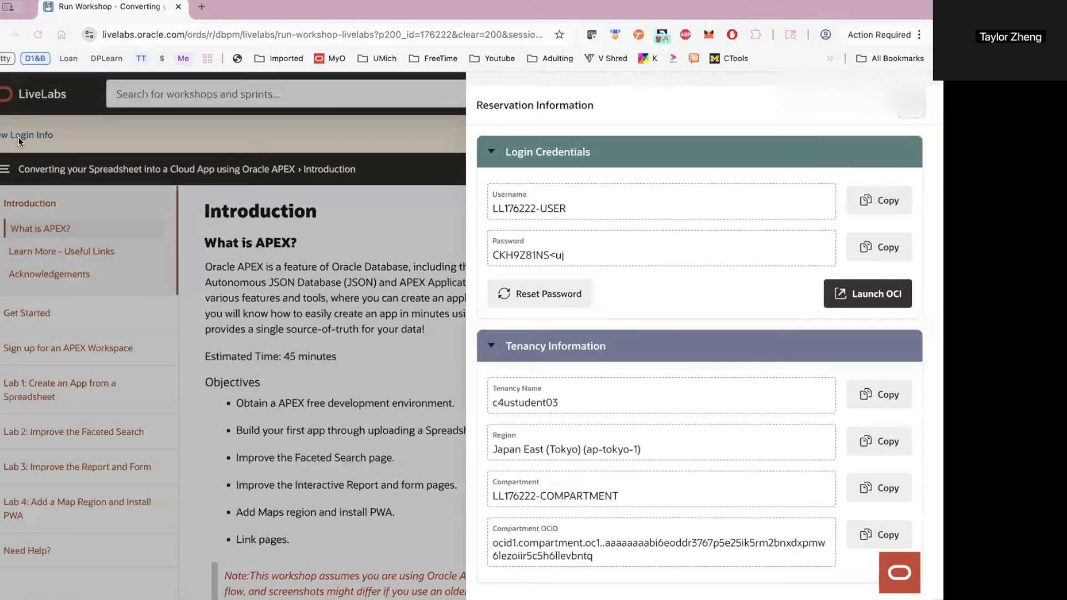
{"action": "left_click", "coordinate": [857, 296]}
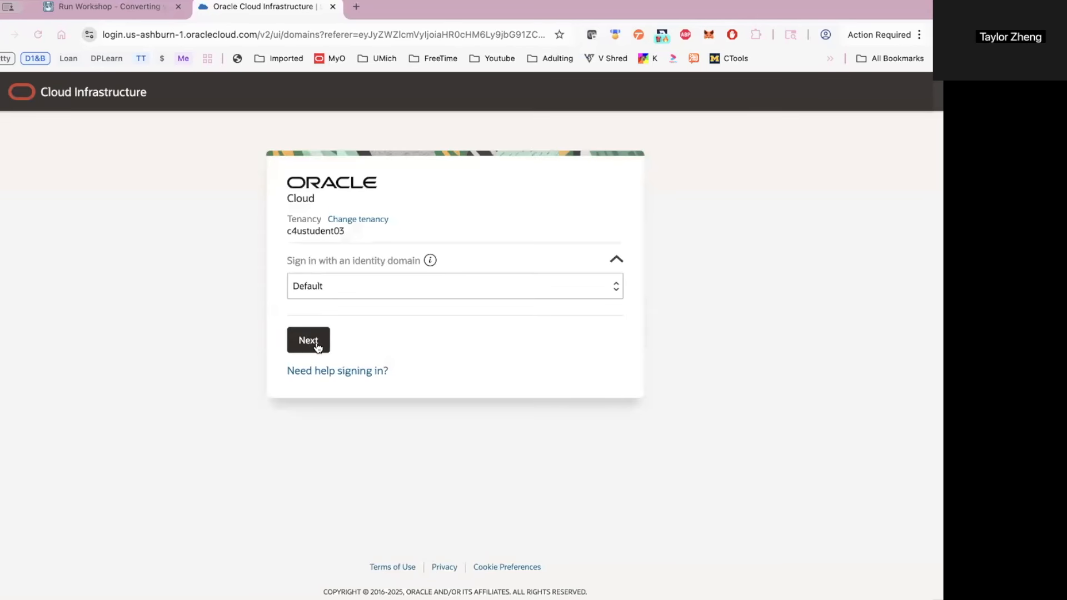
Sign in to Oracle Cloud through the Default identity domain, pasting the account password copied from the workshop's login credentials
{"action": "left_click", "coordinate": [318, 346]}
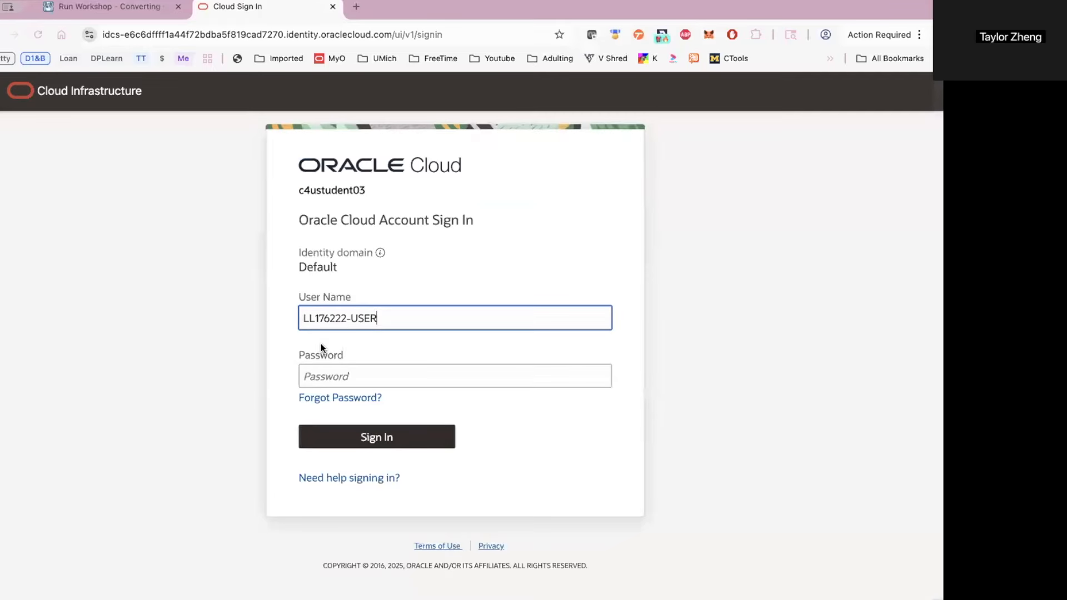
{"action": "left_click", "coordinate": [111, 8]}
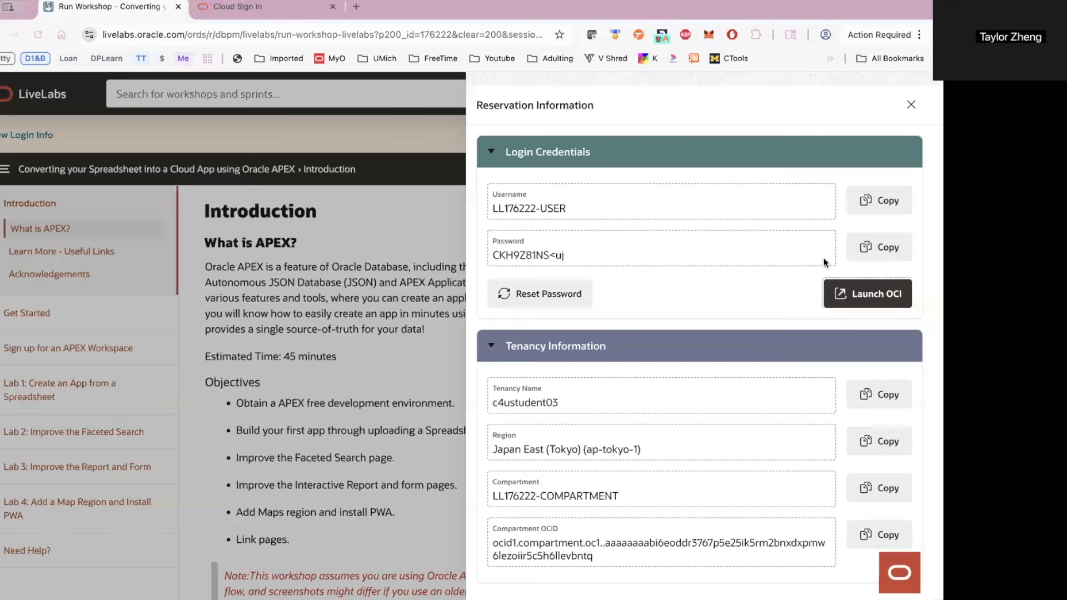
{"action": "left_click", "coordinate": [879, 246]}
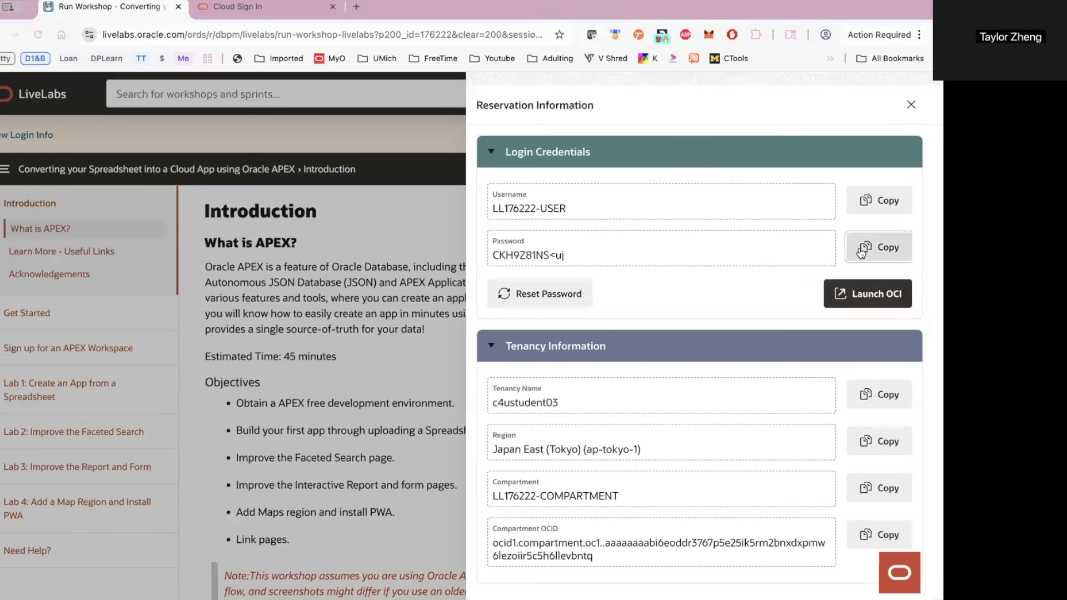
{"action": "left_click", "coordinate": [271, 5]}
{"action": "left_click", "coordinate": [368, 376]}
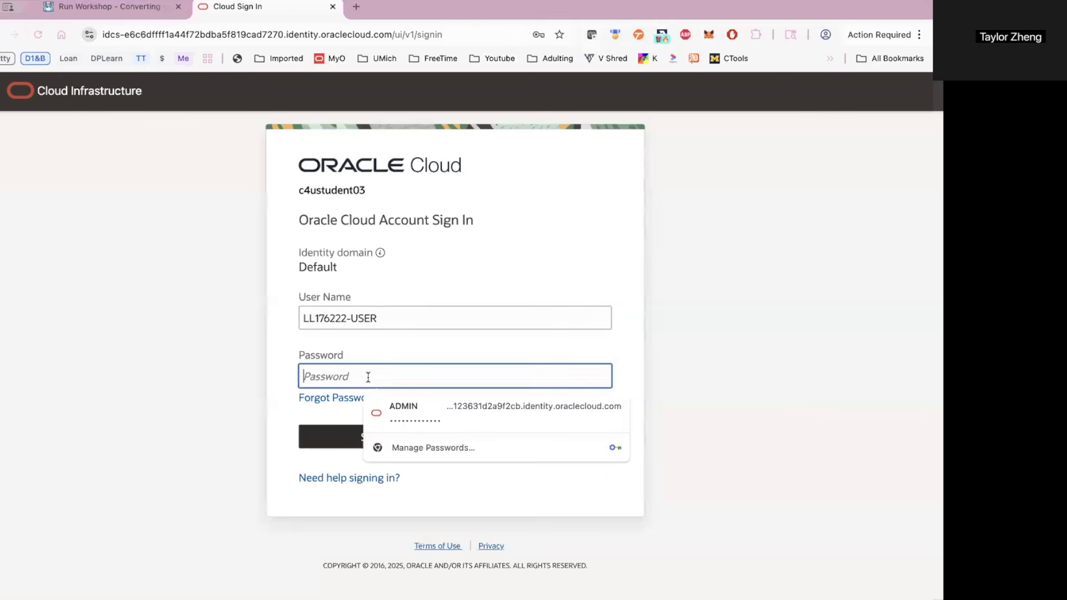
{"action": "key", "text": "ctrl+v"}
{"action": "left_click", "coordinate": [356, 437]}
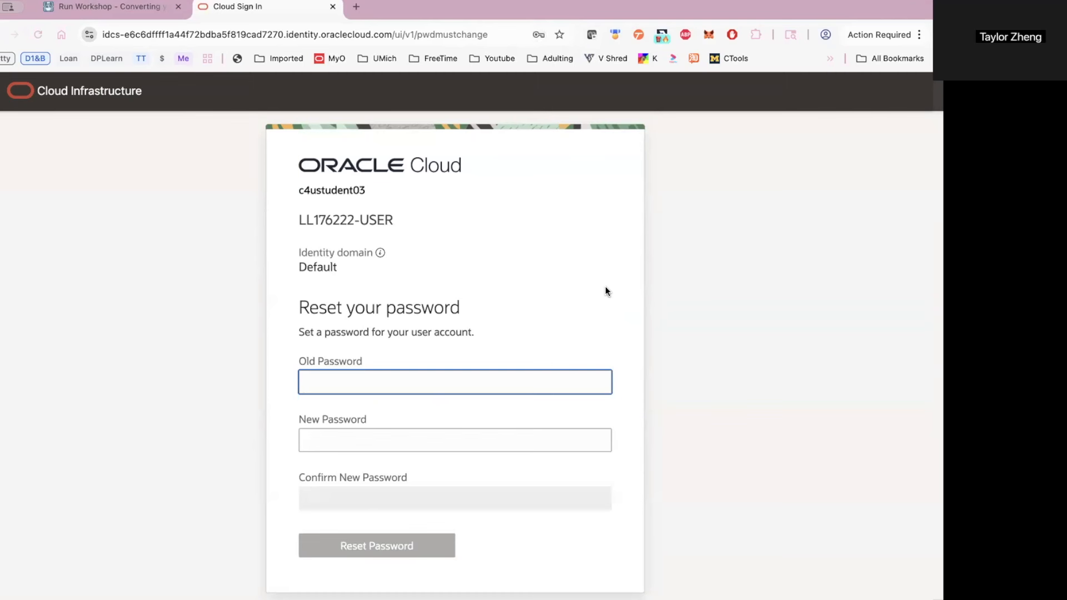
Reset the Oracle Cloud account password by entering the old password, the new password and its confirmation
{"action": "left_click", "coordinate": [370, 374]}
{"action": "key", "text": "ctrl+v"}
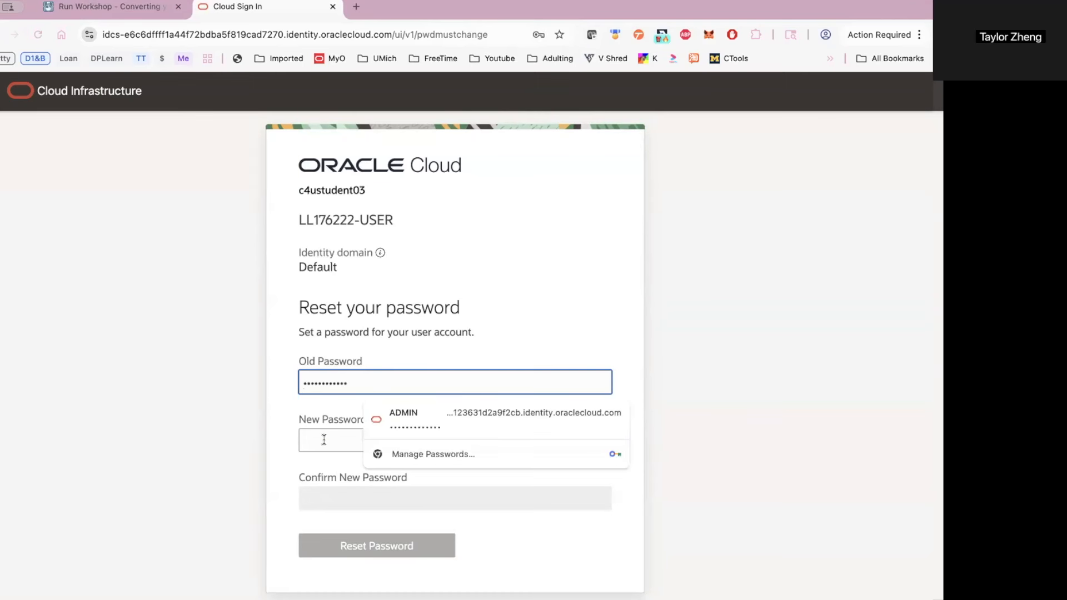
{"action": "left_click", "coordinate": [326, 438]}
{"action": "key", "text": "ctrl+v"}
{"action": "left_click", "coordinate": [328, 566]}
{"action": "scroll", "coordinate": [330, 563], "scroll_direction": "down", "scroll_amount": 2}
{"action": "left_click", "coordinate": [332, 557]}
{"action": "key", "text": "ctrl+v"}
{"action": "scroll", "coordinate": [359, 556], "scroll_direction": "down", "scroll_amount": 2}
{"action": "left_click", "coordinate": [358, 559]}
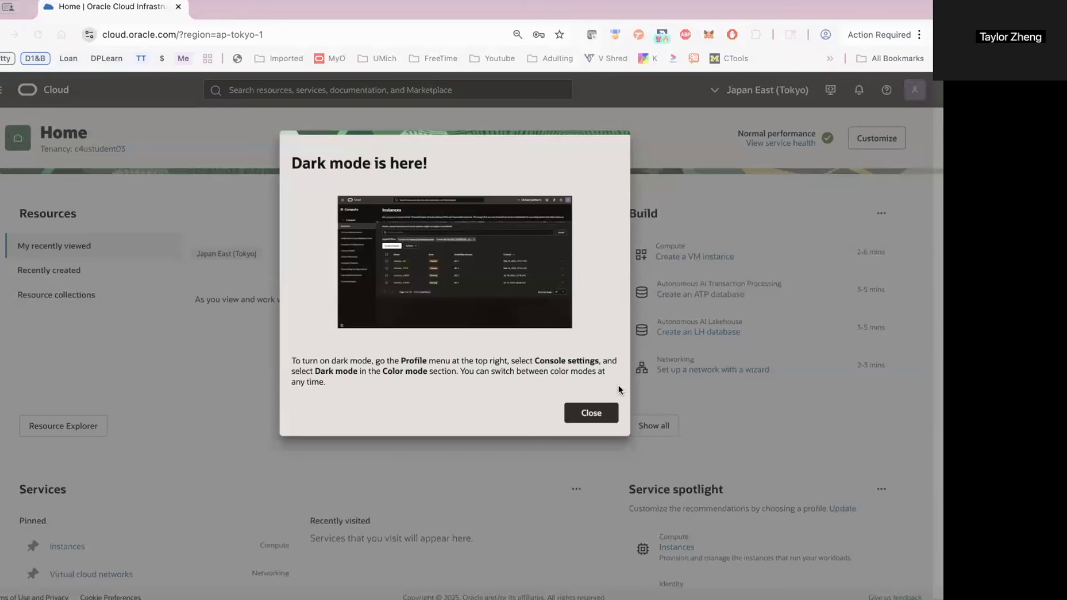
Dismiss the dark mode announcement and open the Autonomous AI Database list under Oracle AI Database
{"action": "left_click", "coordinate": [593, 412]}
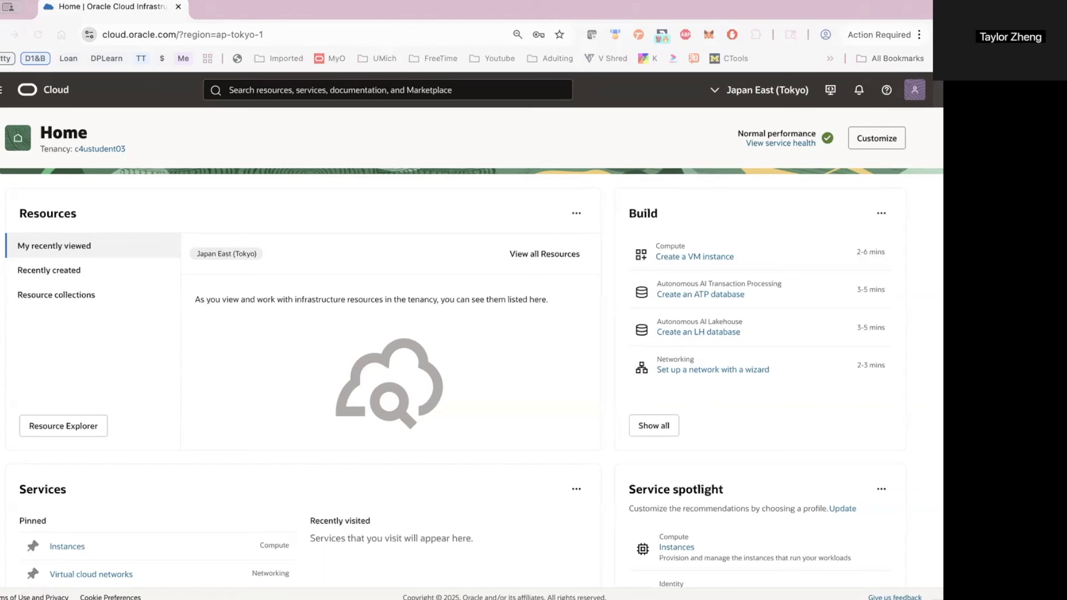
{"action": "left_click", "coordinate": [2, 97]}
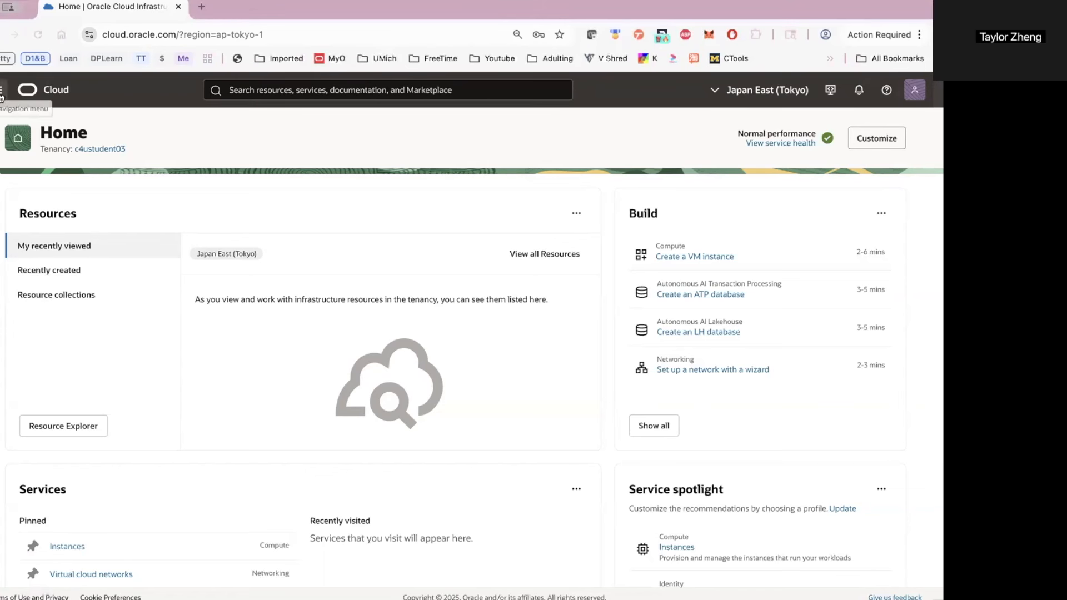
{"action": "left_click", "coordinate": [2, 96]}
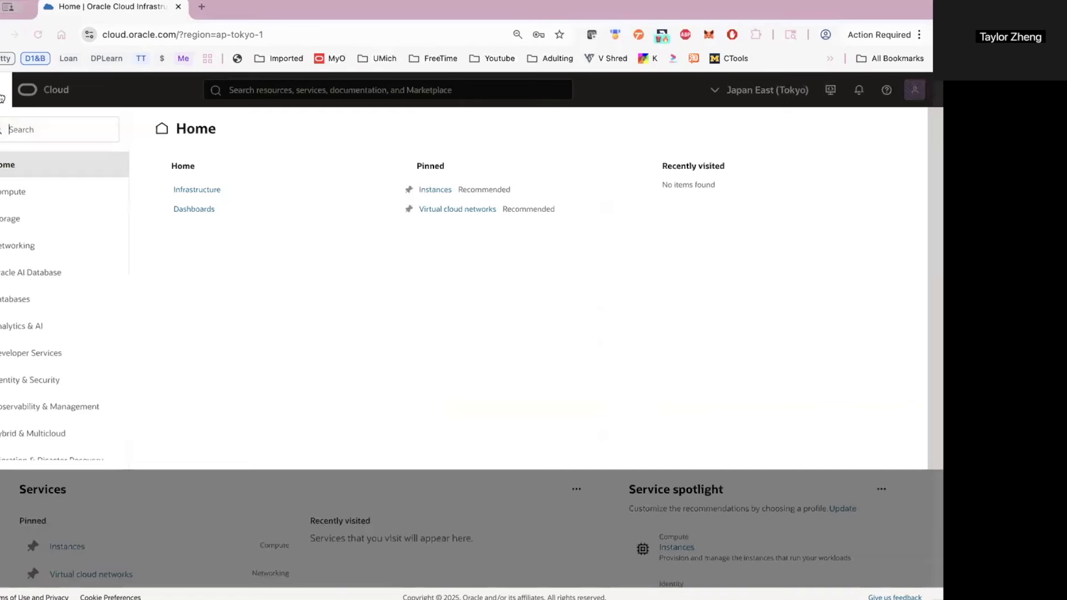
{"action": "left_click", "coordinate": [28, 280]}
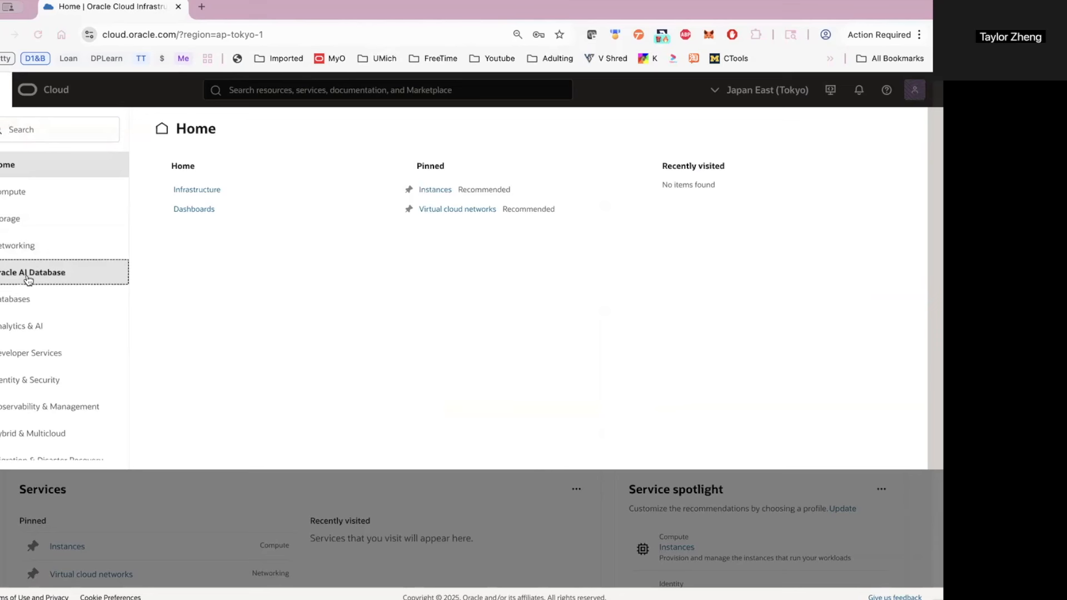
{"action": "left_click", "coordinate": [283, 194]}
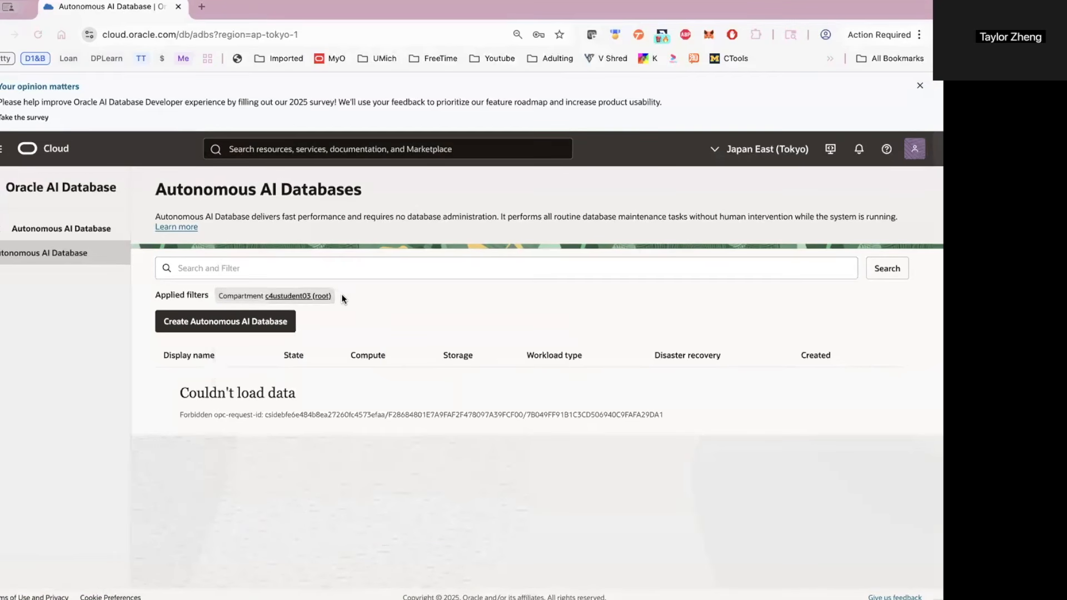
Filter the Autonomous AI Databases list to LL176222-COMPARTMENT, copying the compartment name from the workshop's reservation information
{"action": "left_click", "coordinate": [289, 296]}
{"action": "left_click", "coordinate": [241, 396]}
{"action": "scroll", "coordinate": [333, 400], "scroll_direction": "down", "scroll_amount": 1}
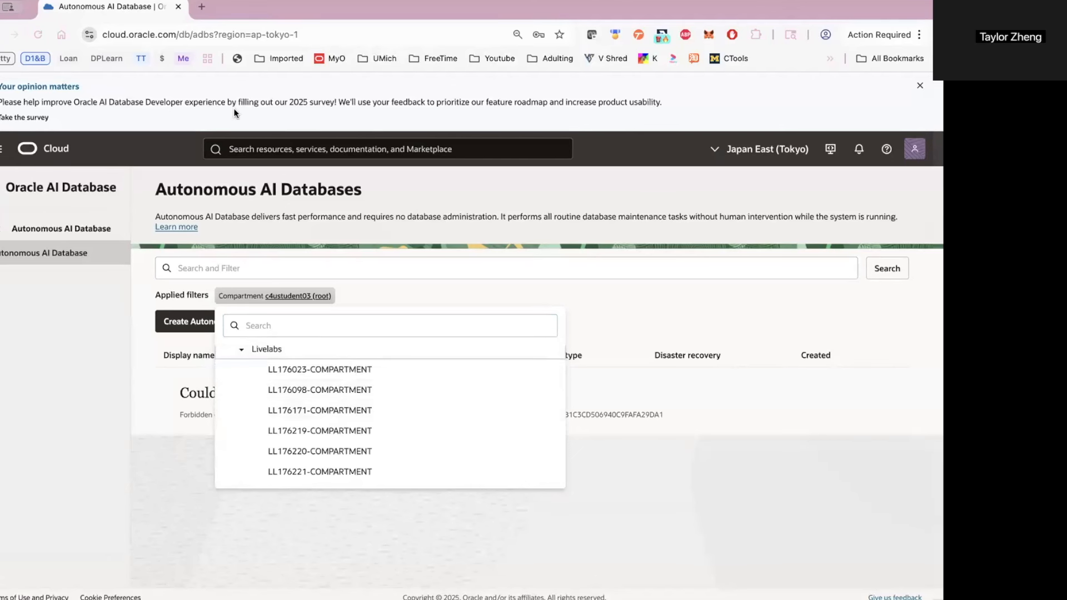
{"action": "left_click_drag", "start_coordinate": [452, 85], "coordinate": [224, 24]}
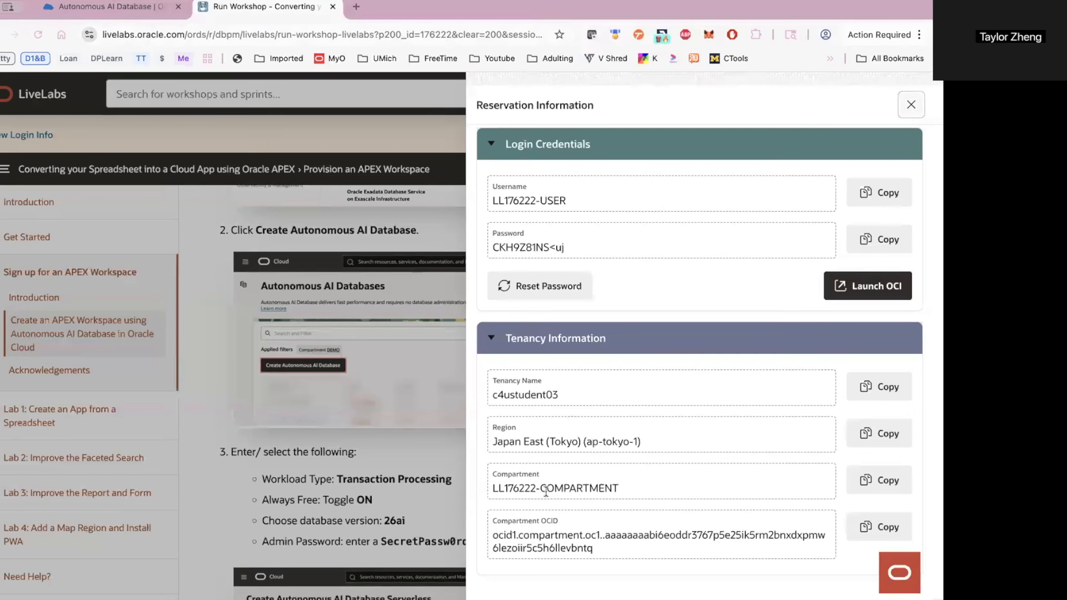
{"action": "left_click", "coordinate": [893, 487]}
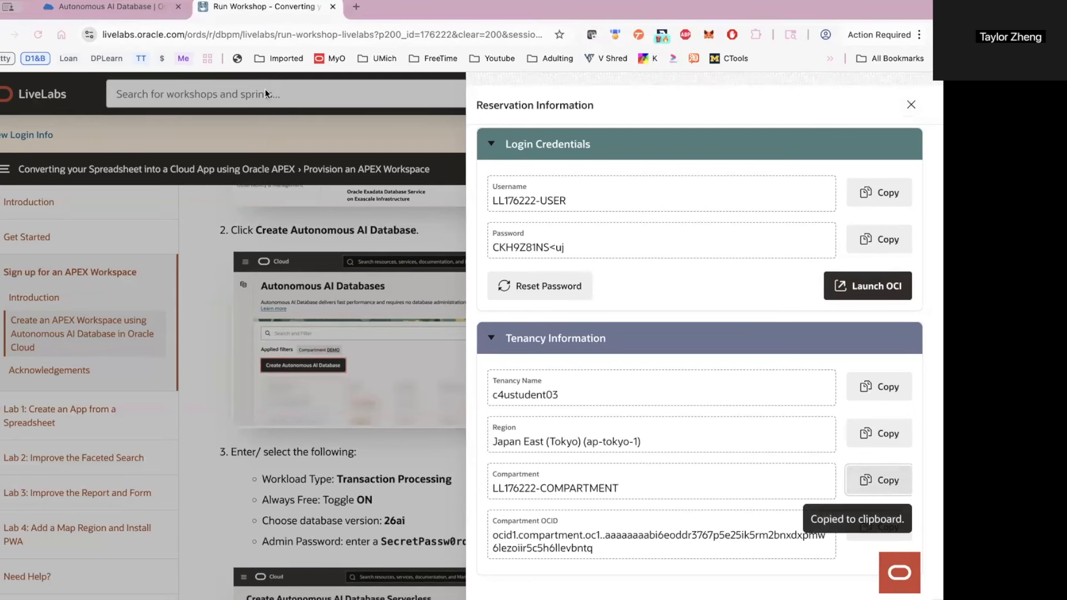
{"action": "left_click", "coordinate": [105, 6]}
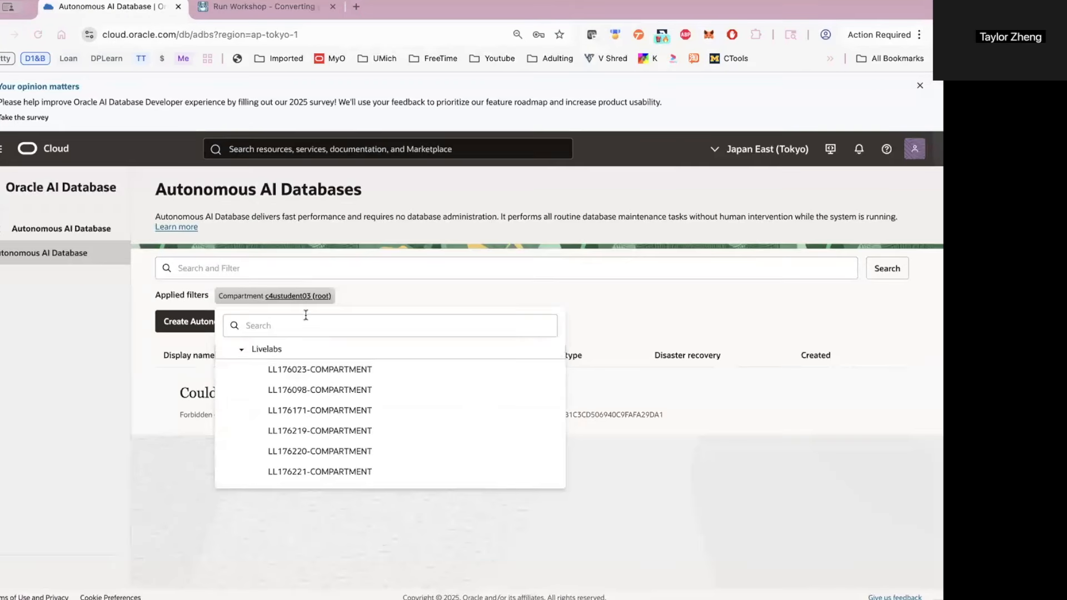
{"action": "key", "text": "super+v"}
{"action": "left_click", "coordinate": [347, 396]}
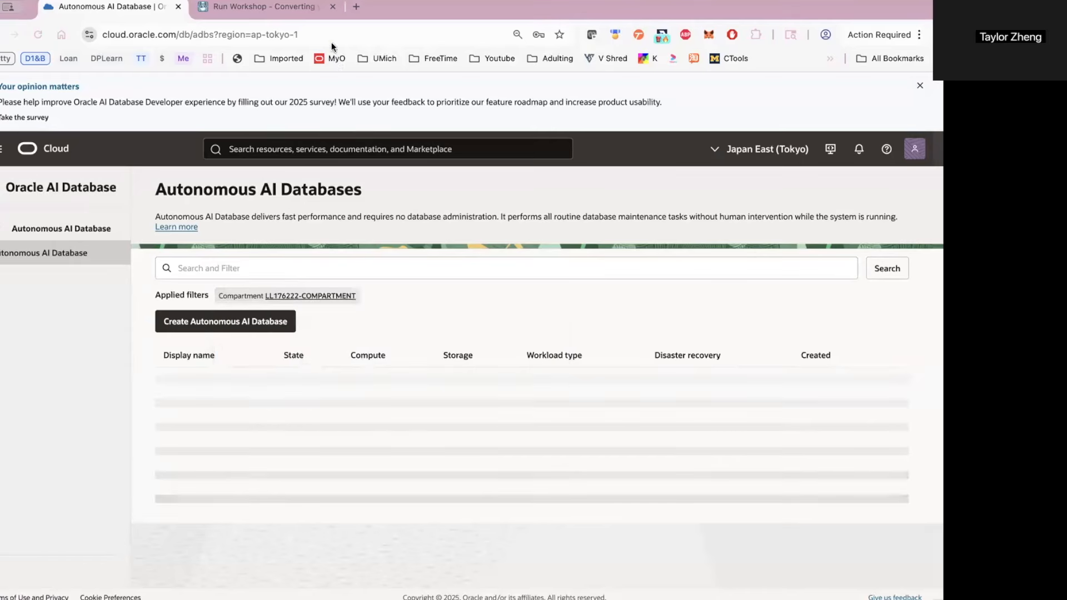
{"action": "left_click_drag", "start_coordinate": [282, 6], "coordinate": [344, 72]}
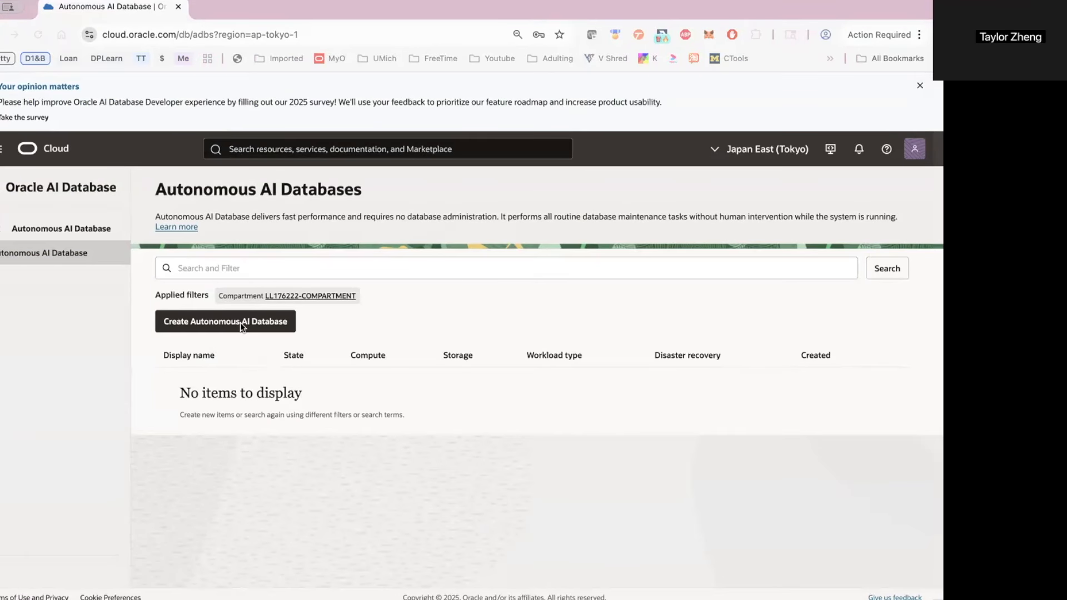
Start a new Autonomous AI Database with the Transaction Processing workload, then enter, confirm and check the administrator password
{"action": "left_click", "coordinate": [212, 321]}
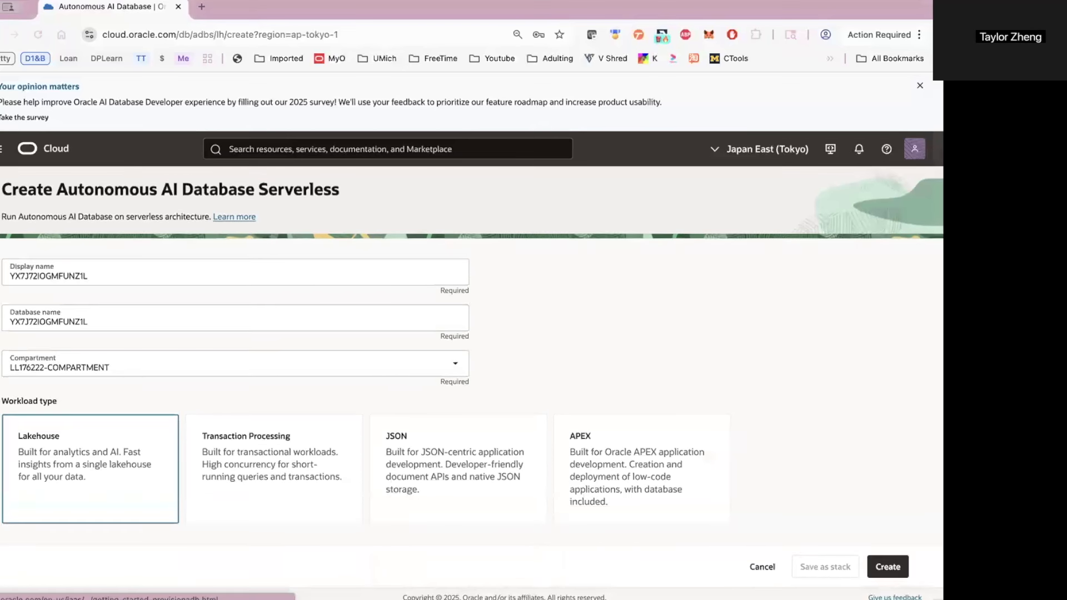
{"action": "left_click", "coordinate": [297, 451]}
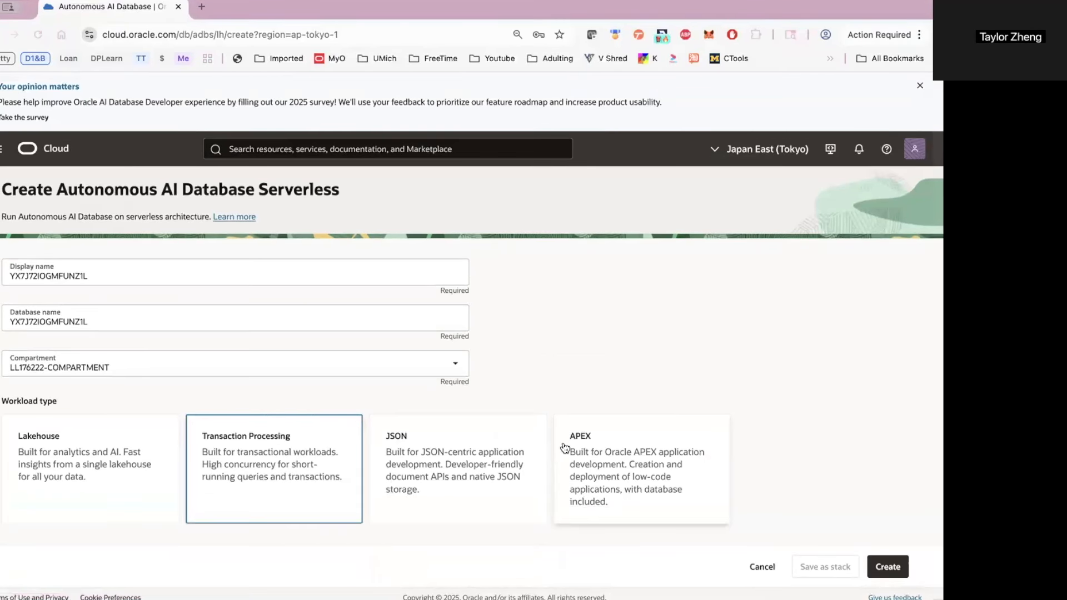
{"action": "scroll", "coordinate": [569, 445], "scroll_direction": "down", "scroll_amount": 5}
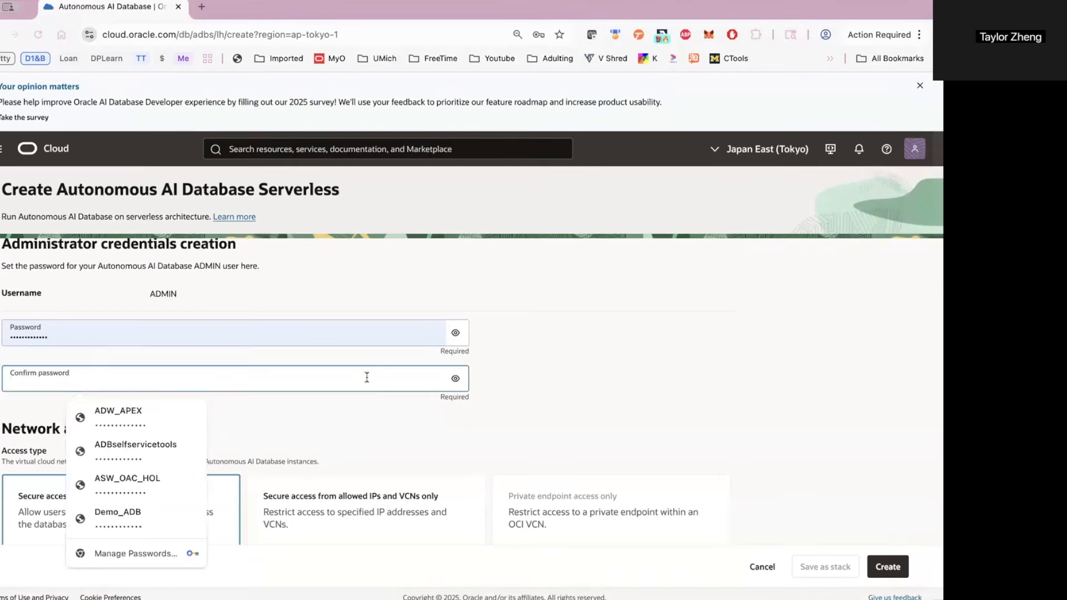
{"action": "type", "text": "•••••••••••••"}
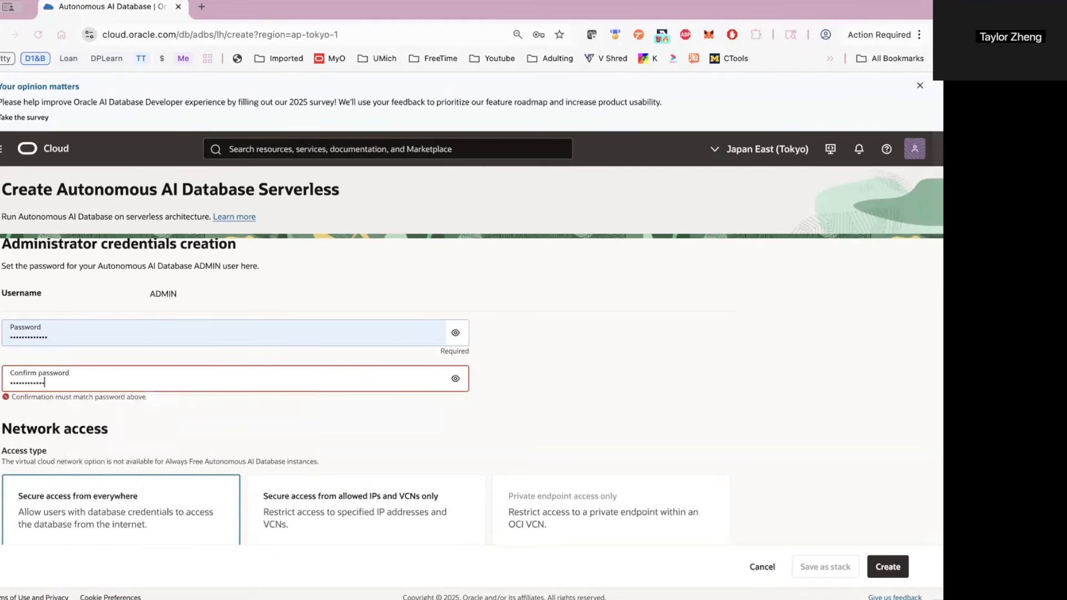
{"action": "left_click", "coordinate": [677, 325]}
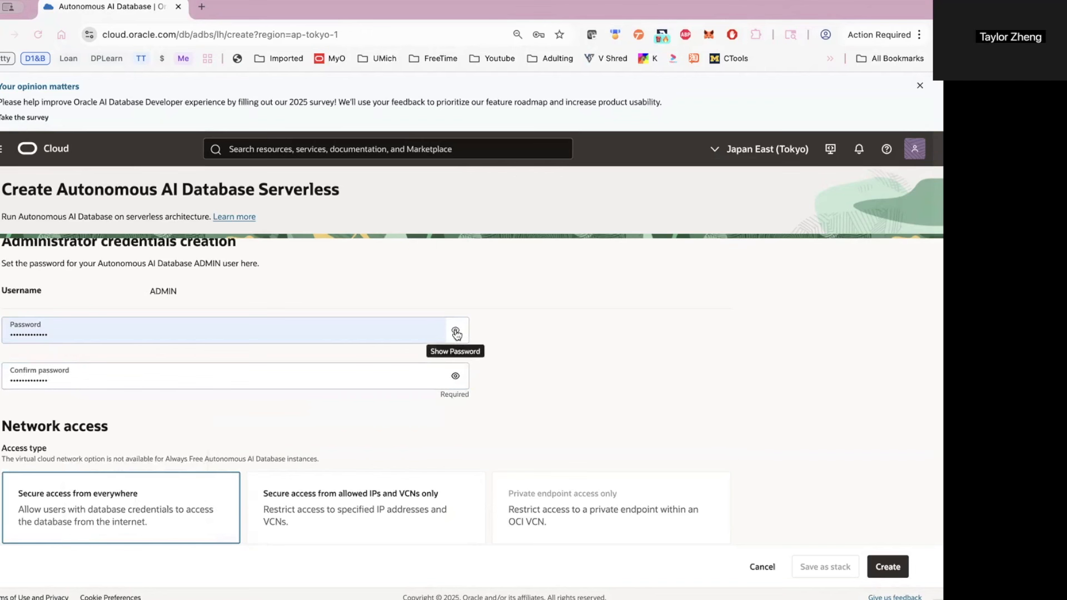
{"action": "left_click", "coordinate": [456, 332]}
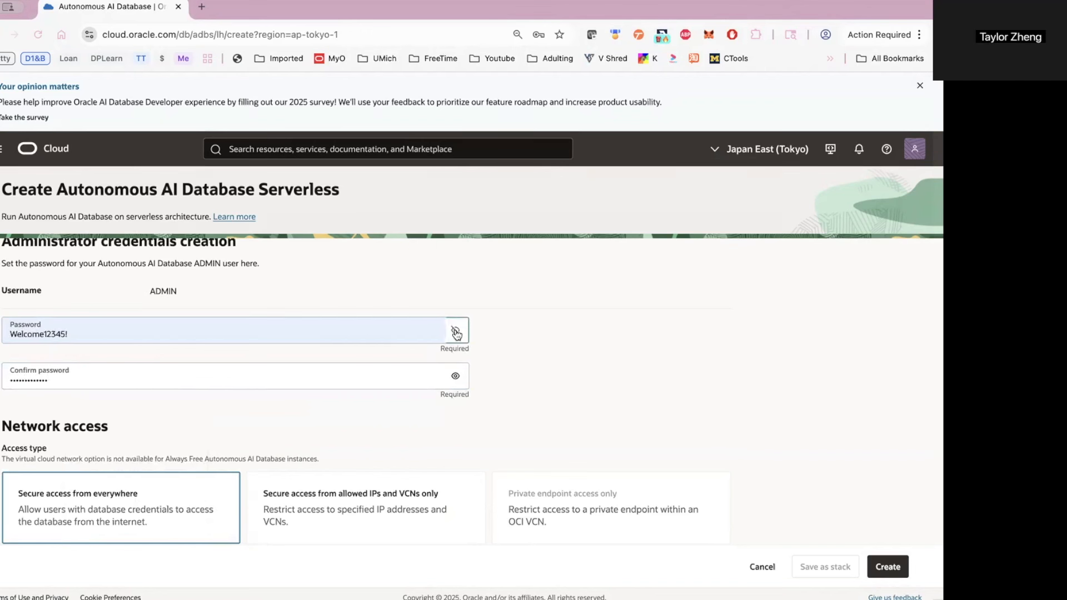
{"action": "left_click", "coordinate": [456, 333]}
Remove the invalid contact email entry from the operational notifications and create the database
{"action": "scroll", "coordinate": [768, 439], "scroll_direction": "down", "scroll_amount": 5}
{"action": "scroll", "coordinate": [768, 439], "scroll_direction": "down", "scroll_amount": 2}
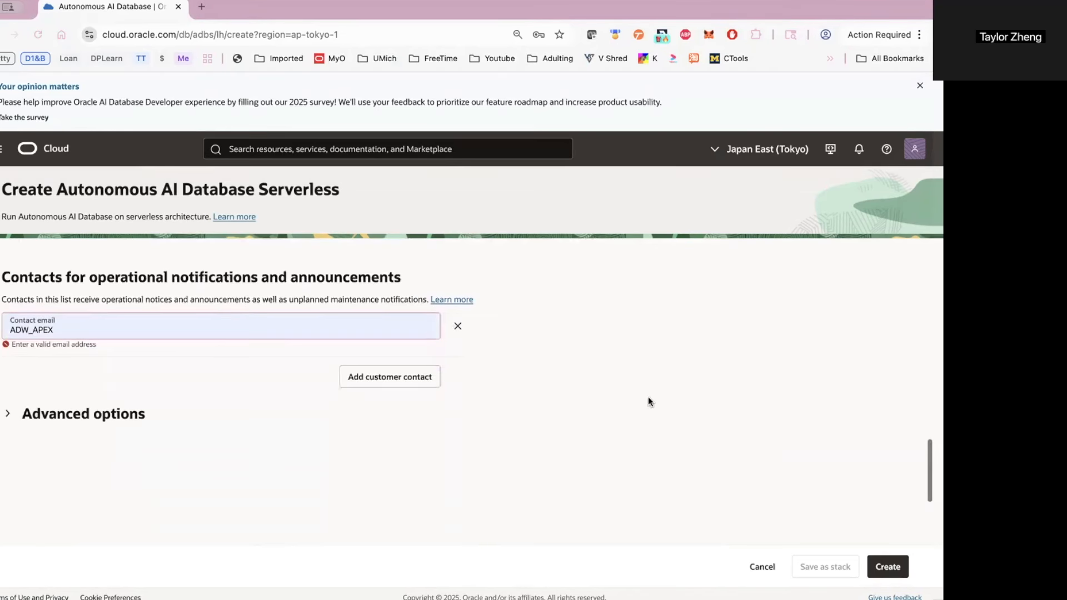
{"action": "left_click", "coordinate": [456, 326]}
{"action": "left_click", "coordinate": [870, 566]}
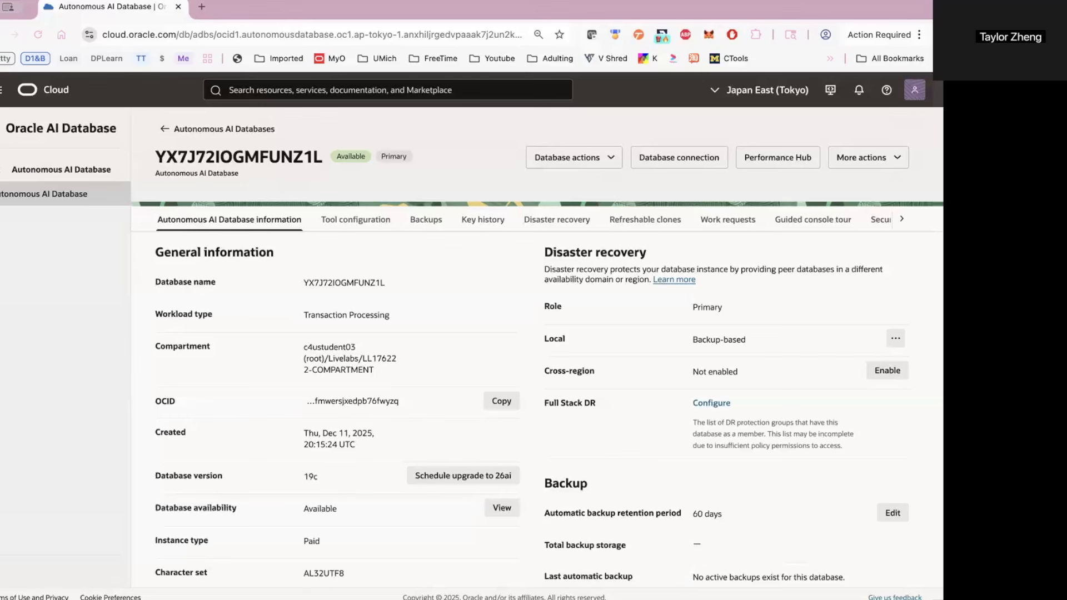
Copy the Oracle APEX public access URL from the database's tool configuration and open it in a new browser tab
{"action": "left_click", "coordinate": [346, 224]}
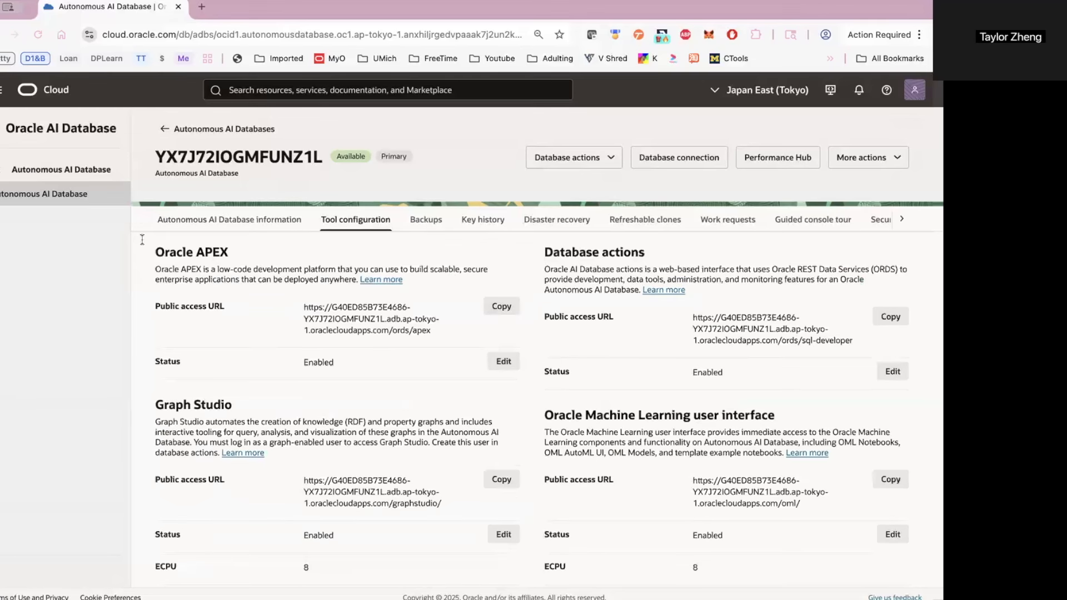
{"action": "left_click", "coordinate": [507, 312]}
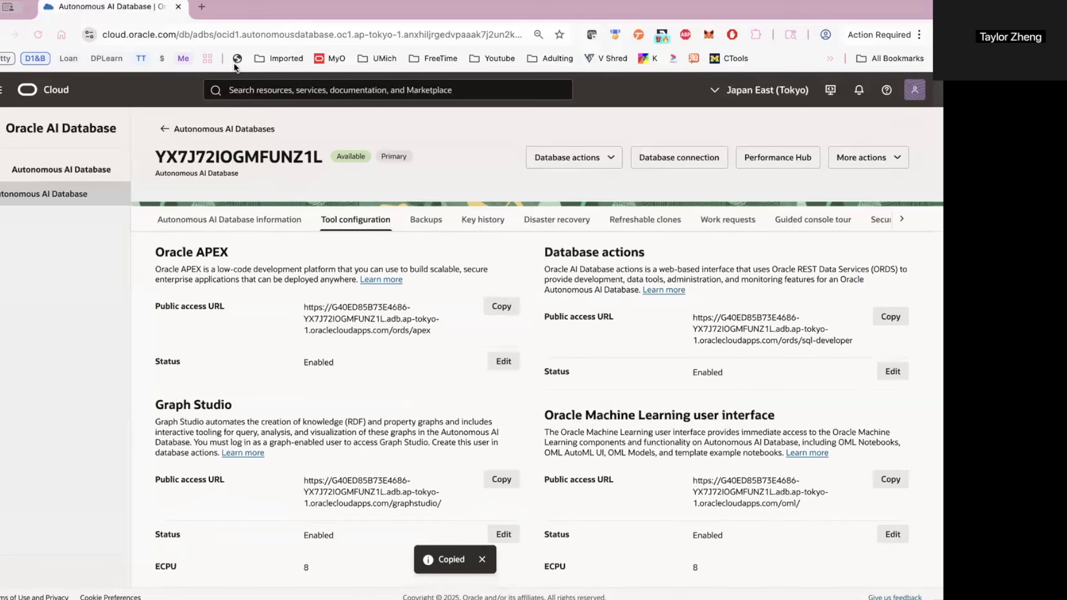
{"action": "left_click", "coordinate": [202, 6]}
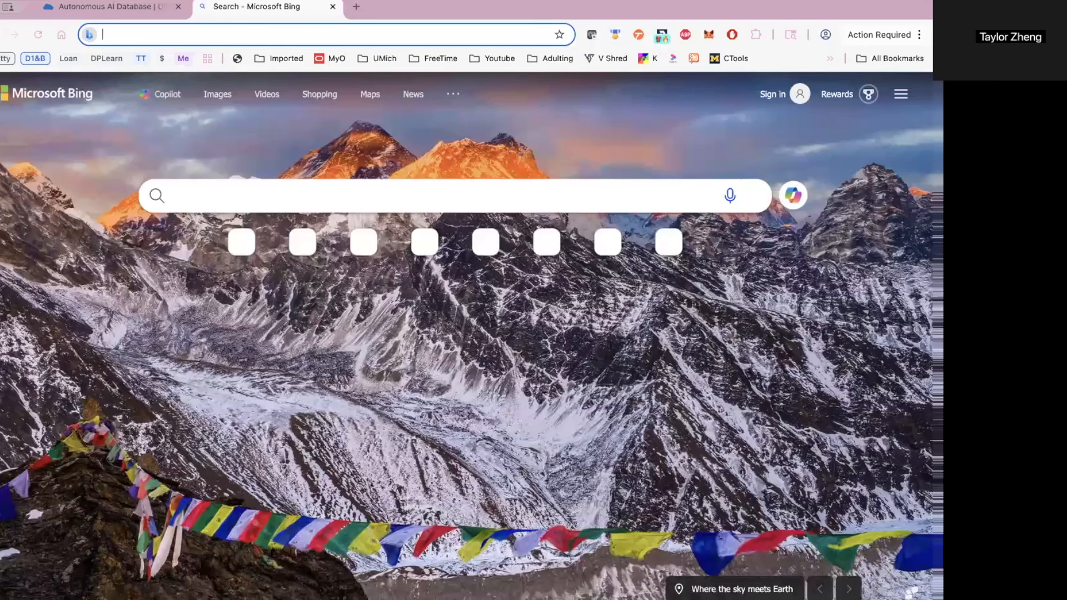
{"action": "key", "text": "super+v"}
{"action": "key", "text": "Return"}
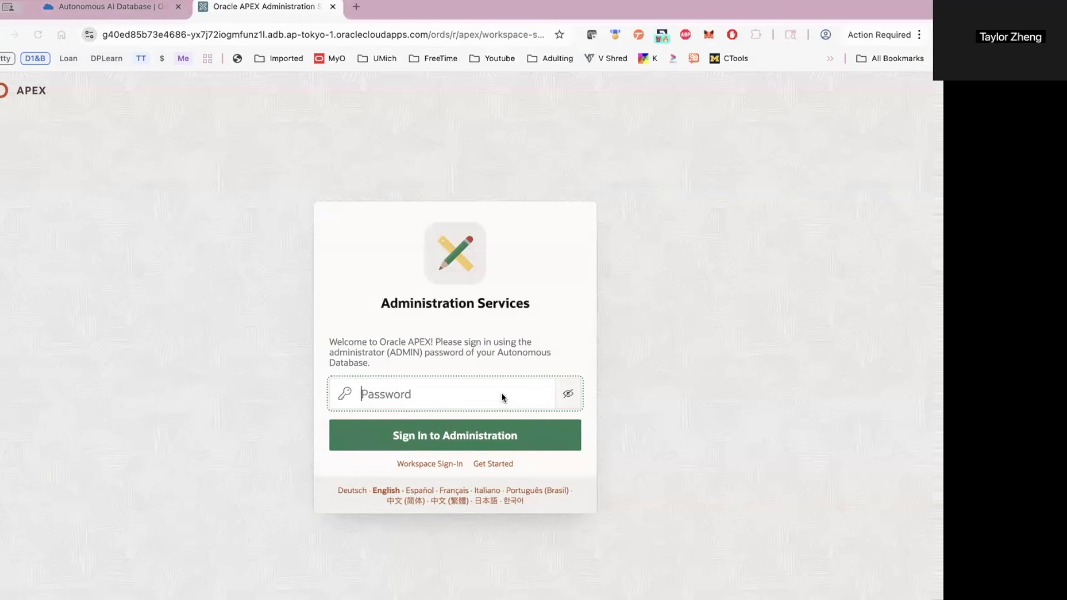
Sign in to APEX Administration Services with the database administrator password
{"action": "key", "text": "super+v"}
{"action": "type", "text": "*****"}
{"action": "key", "text": "Return"}
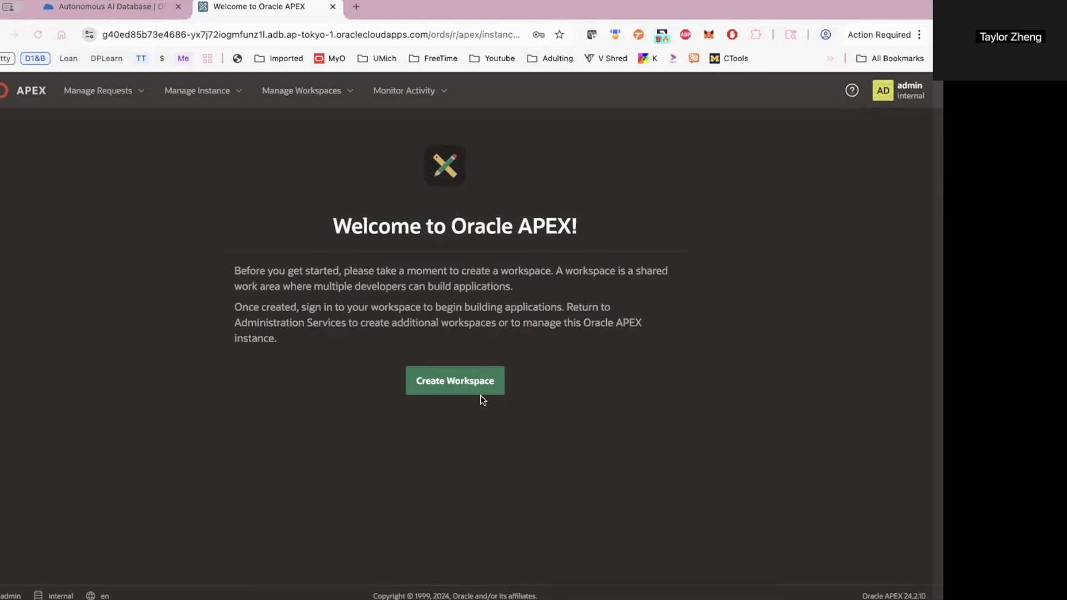
Create a workspace with a new schema, using DEMO as workspace name and username and entering the workspace password
{"action": "left_click", "coordinate": [466, 385]}
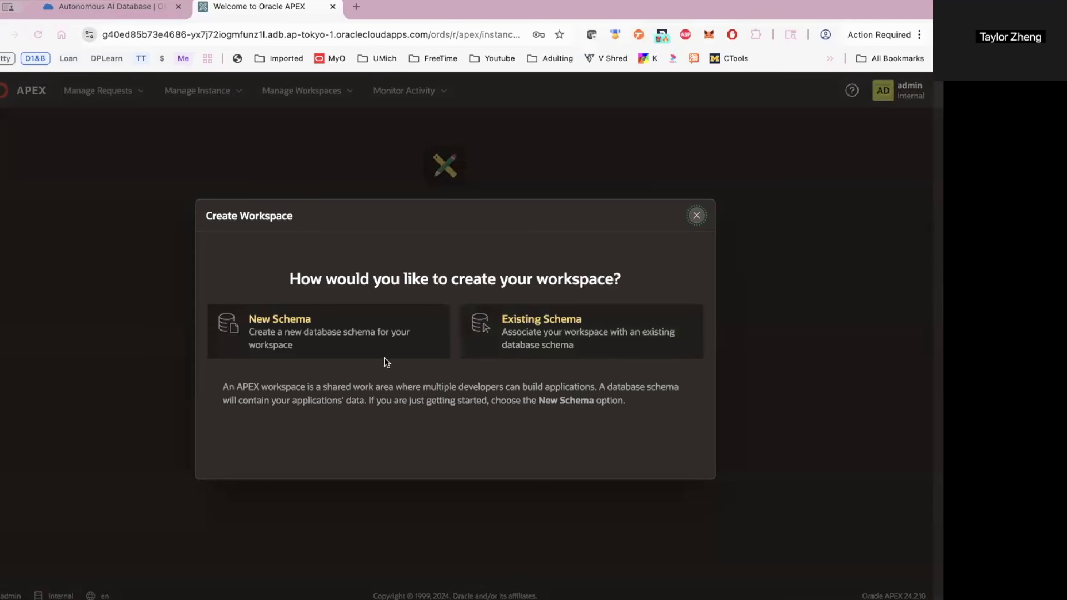
{"action": "left_click", "coordinate": [388, 345]}
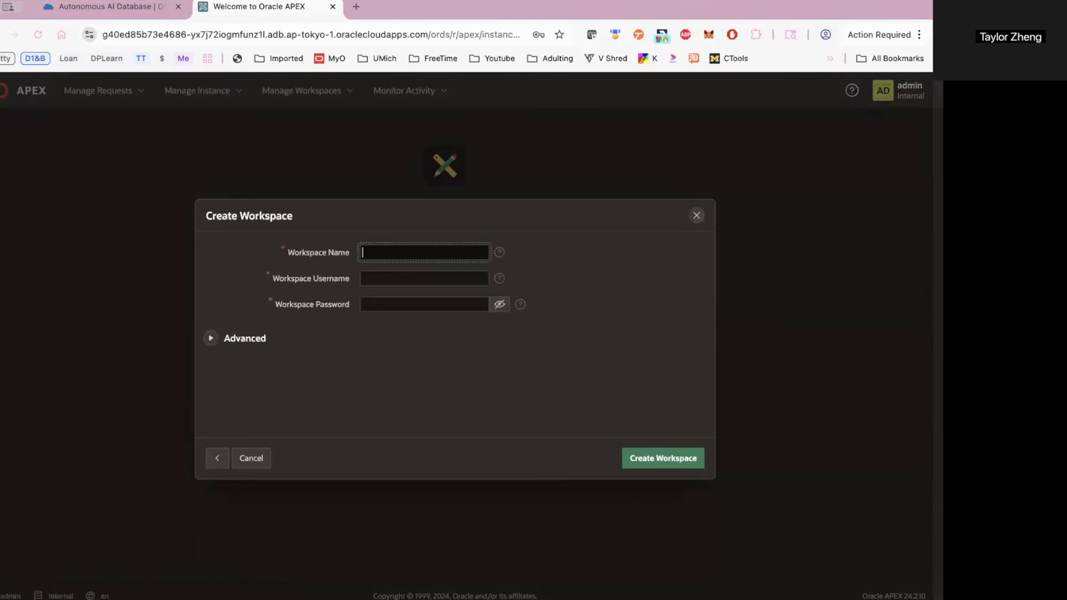
{"action": "type", "text": "DEMO"}
{"action": "key", "text": "Tab"}
{"action": "type", "text": "DEMO"}
{"action": "key", "text": "Tab"}
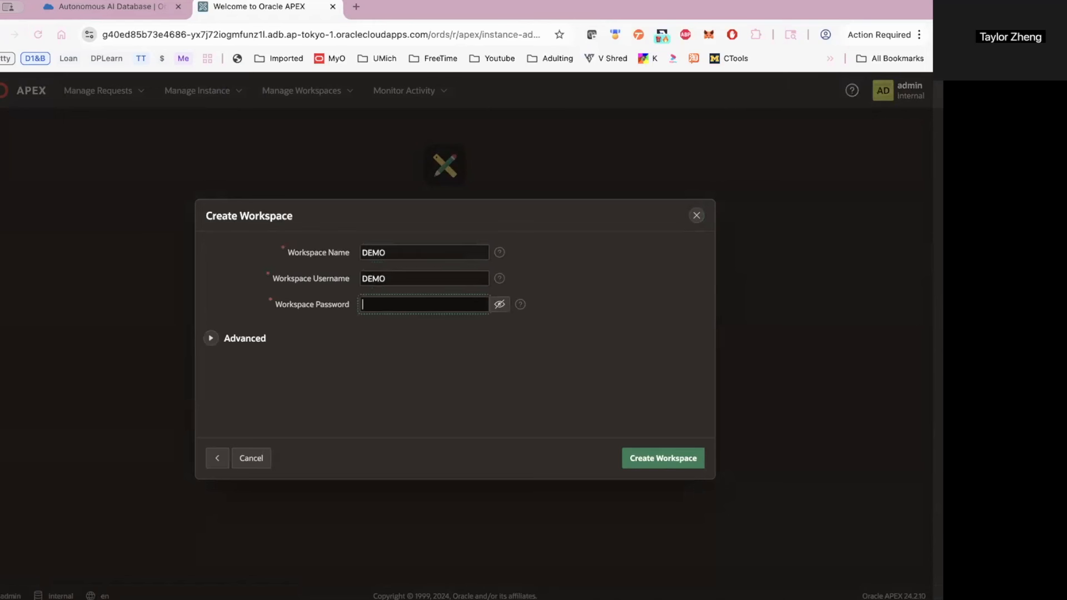
{"action": "type", "text": "•••••••••••"}
{"action": "left_click", "coordinate": [679, 459]}
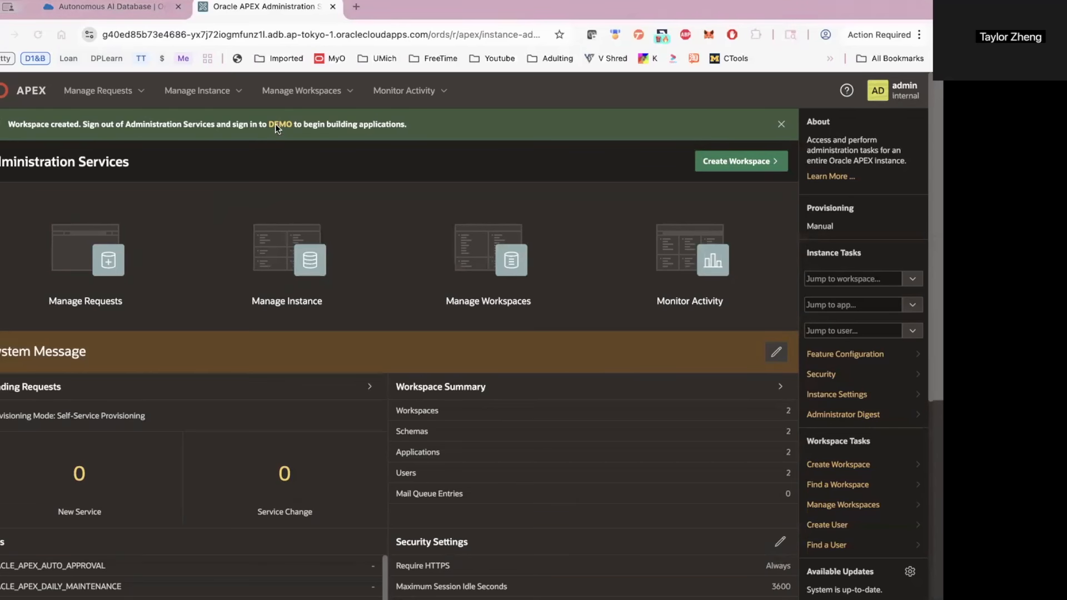
Open the sign-in page of the new DEMO workspace and sign in with the workspace password
{"action": "left_click", "coordinate": [281, 127]}
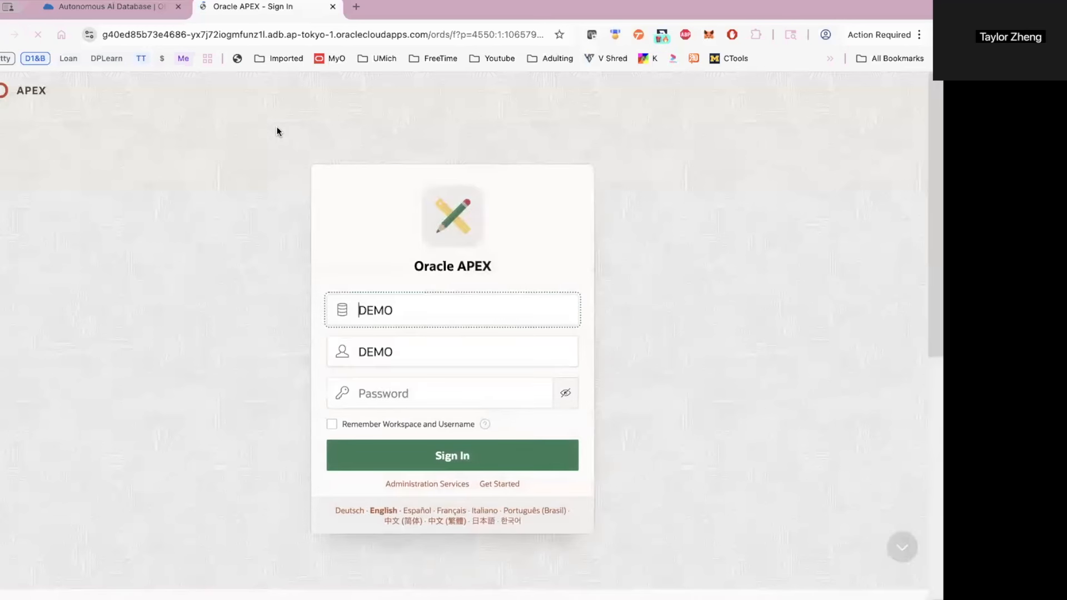
{"action": "left_click", "coordinate": [475, 397]}
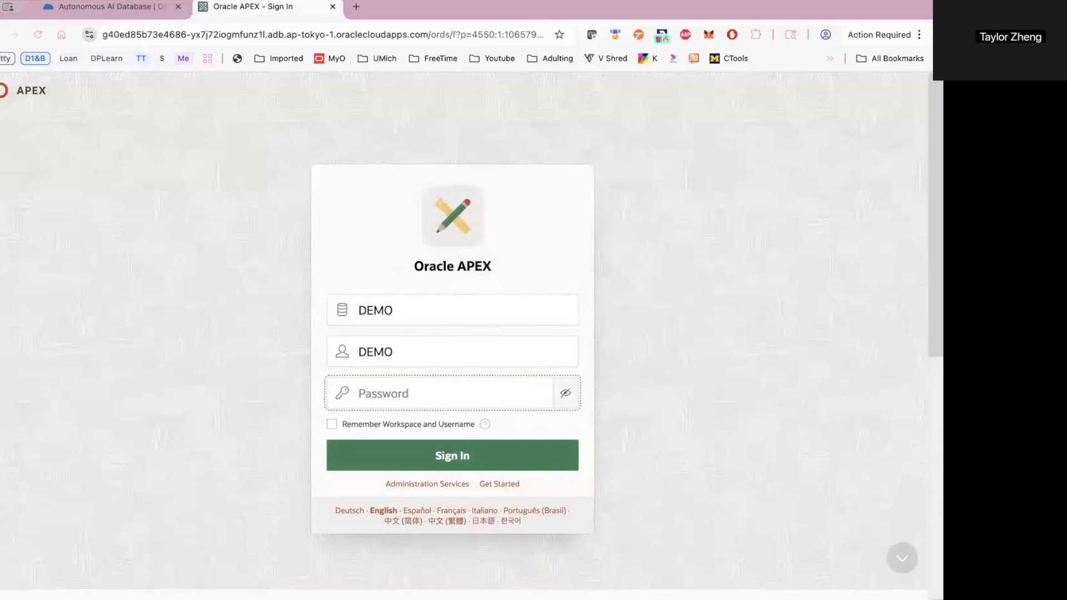
{"action": "type", "text": "•••••••••••••"}
{"action": "key", "text": "Return"}
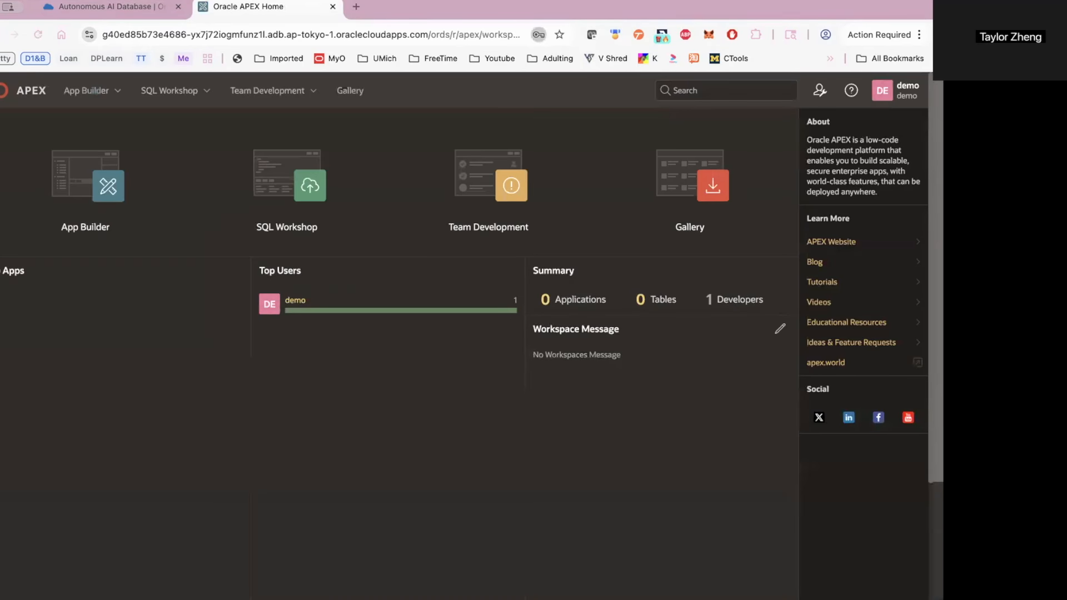
{"action": "left_click", "coordinate": [530, 62]}
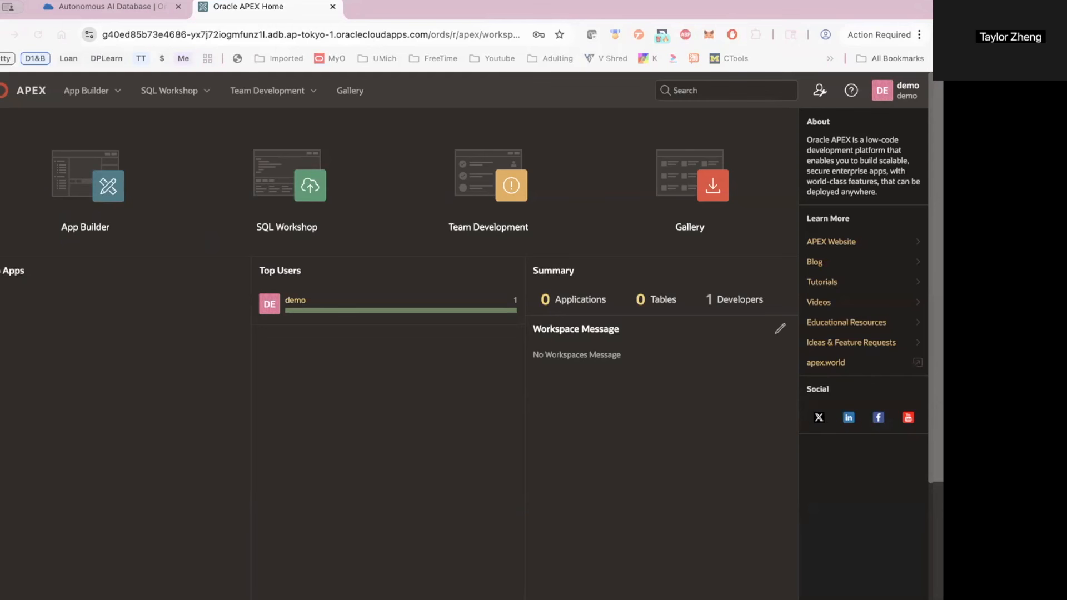
Start a new app from a file in App Builder and upload nyc_high_schools.csv
{"action": "left_click", "coordinate": [87, 90]}
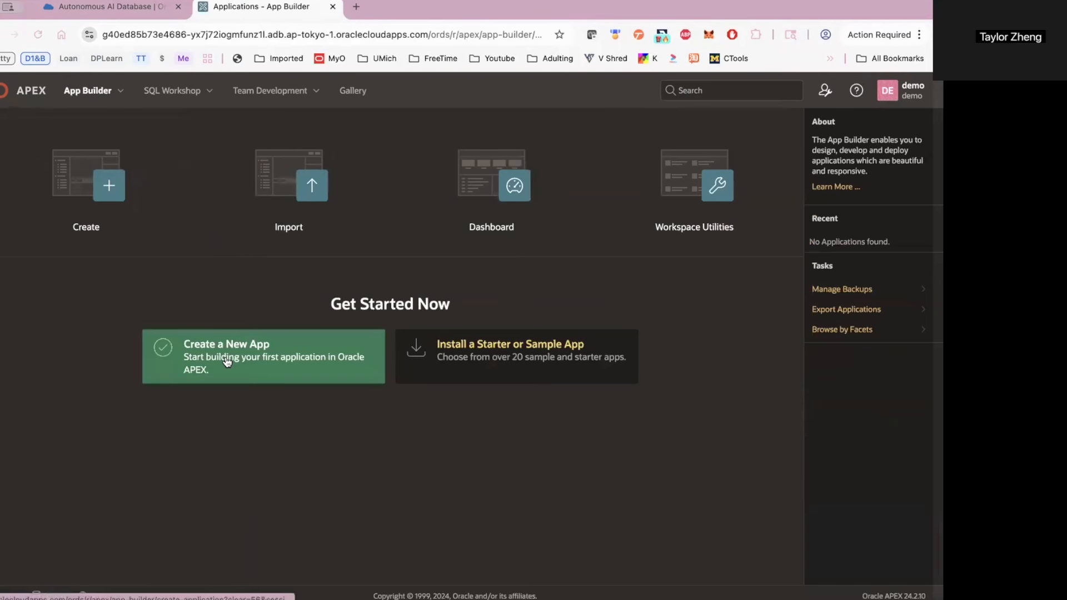
{"action": "left_click", "coordinate": [227, 362]}
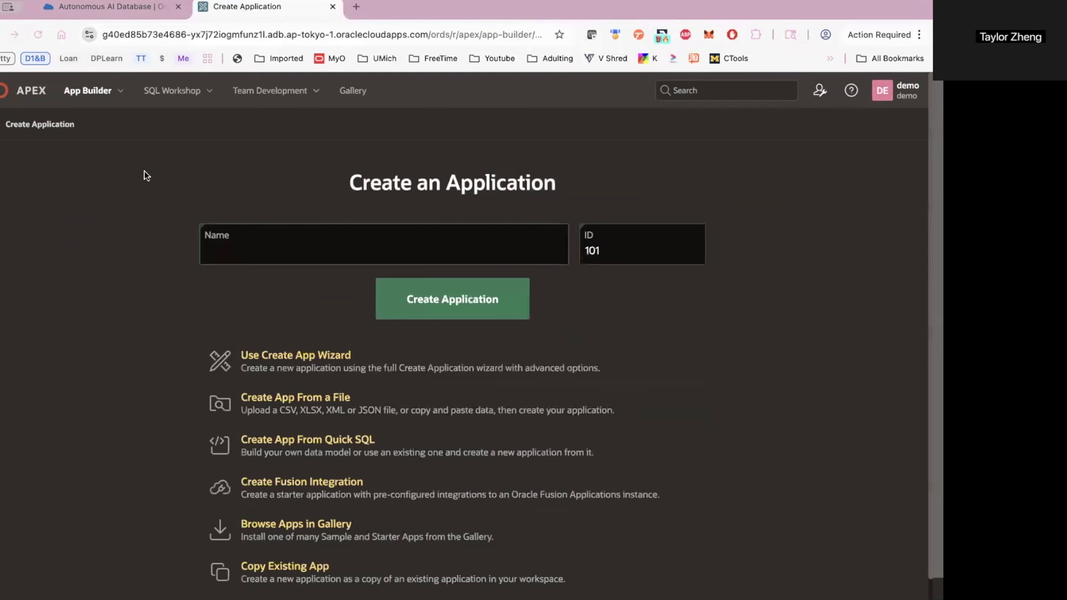
{"action": "left_click", "coordinate": [312, 398]}
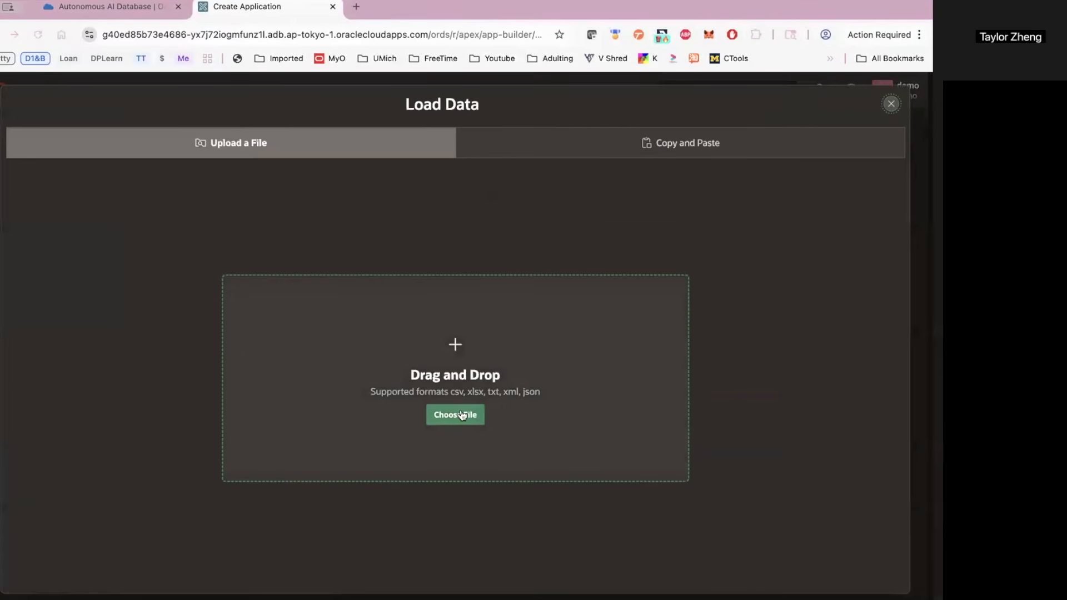
{"action": "left_click", "coordinate": [461, 415]}
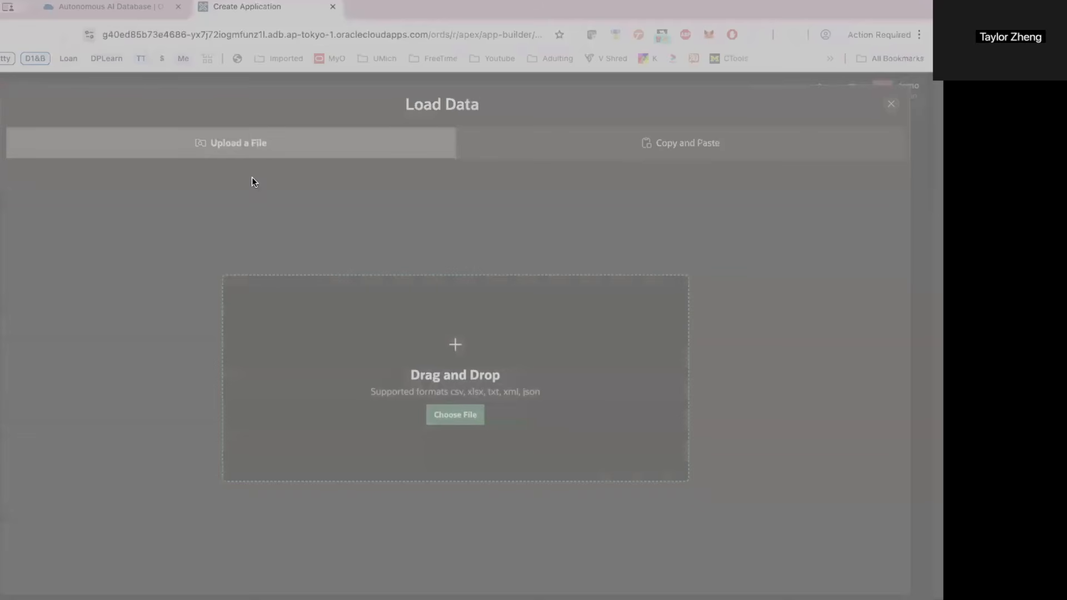
{"action": "left_click", "coordinate": [798, 473]}
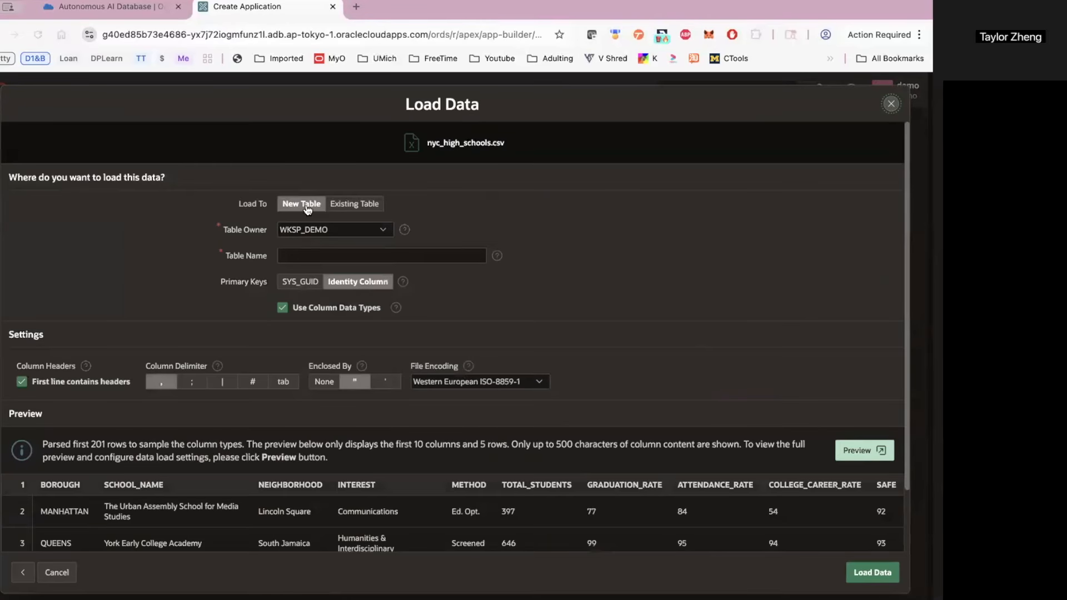
Load the file into a new table named NYC_HIGHSCHOOLS, checking the configuration of the columns to load
{"action": "left_click", "coordinate": [322, 258]}
{"action": "type", "text": "NYC_HIGHSCHOOLS"}
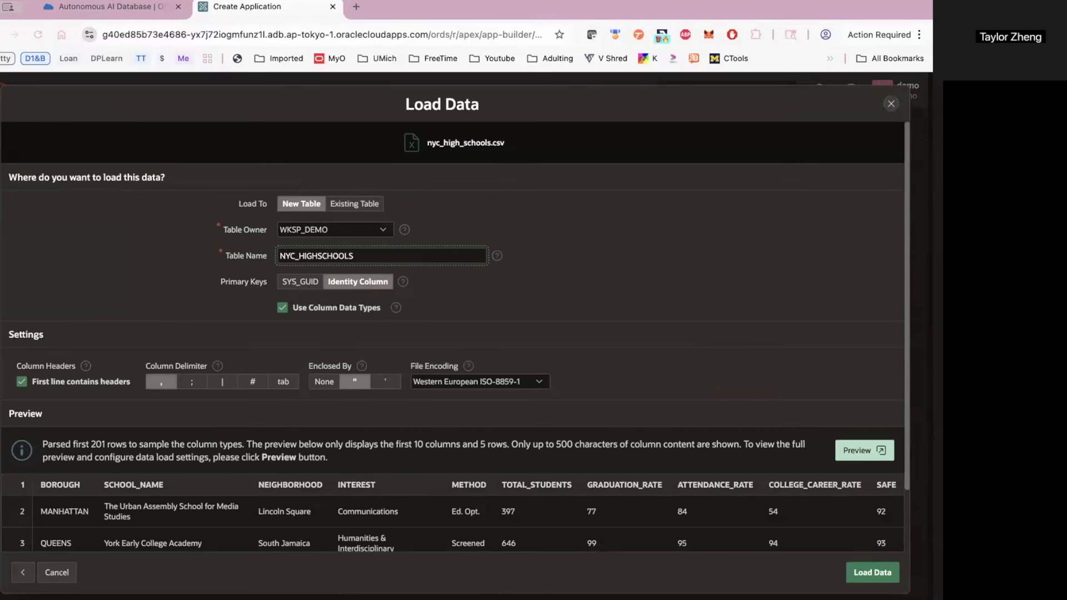
{"action": "left_click", "coordinate": [635, 293]}
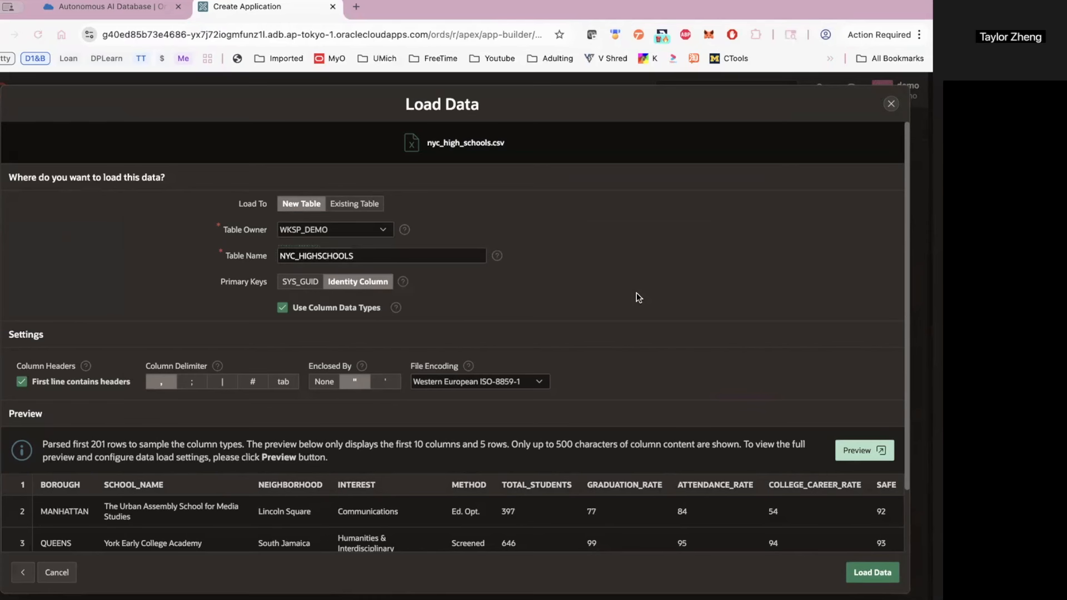
{"action": "left_click", "coordinate": [841, 287]}
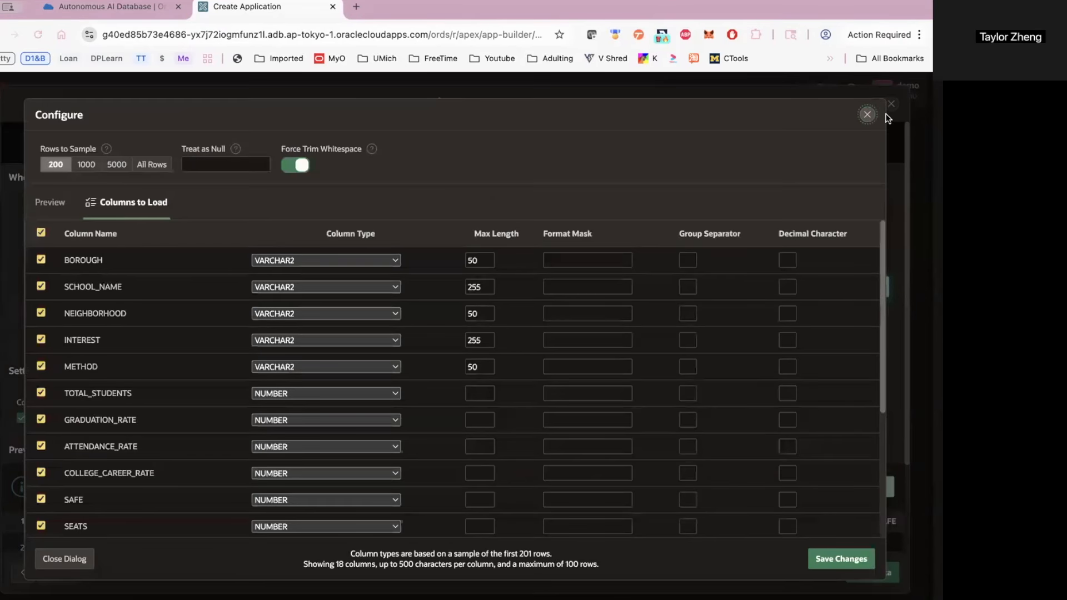
{"action": "left_click", "coordinate": [867, 115]}
{"action": "scroll", "coordinate": [845, 335], "scroll_direction": "down", "scroll_amount": 2}
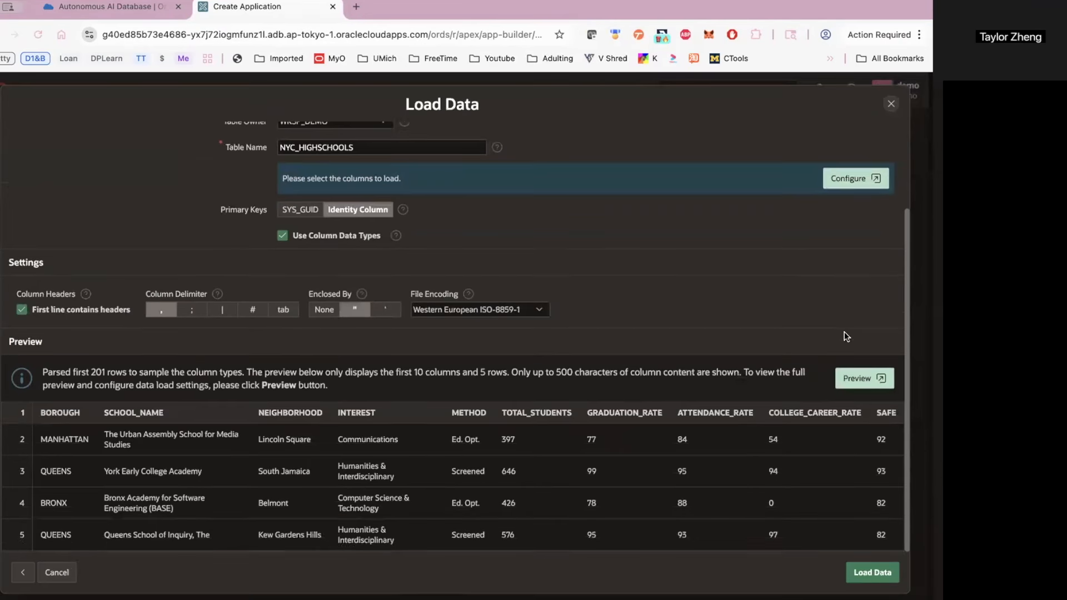
{"action": "left_click", "coordinate": [871, 574]}
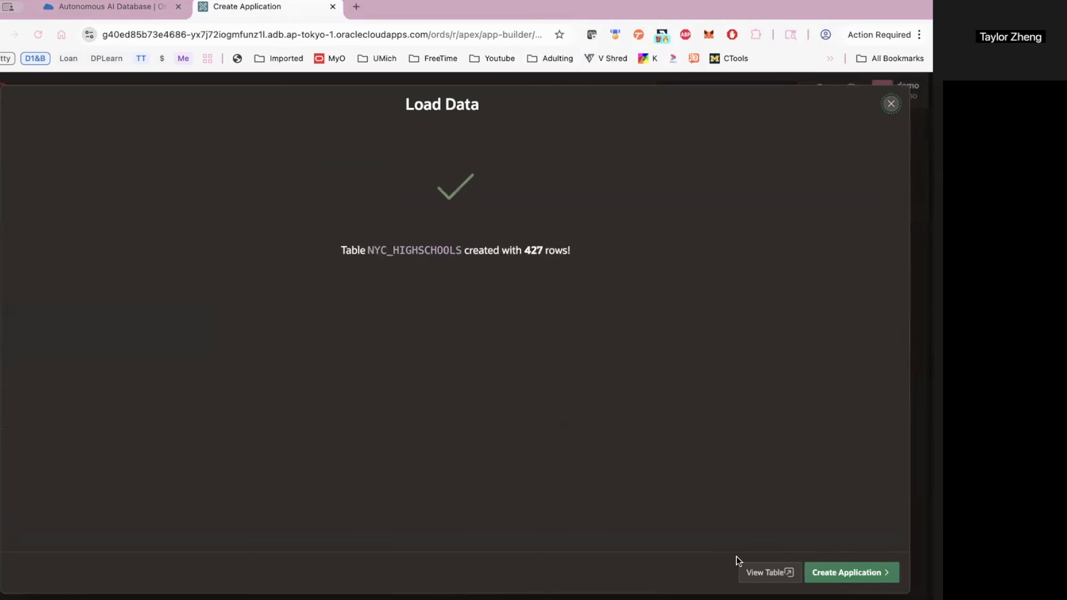
View the NYC_HIGHSCHOOLS table in Object Browser and examine its data rows and column definitions
{"action": "left_click", "coordinate": [768, 577]}
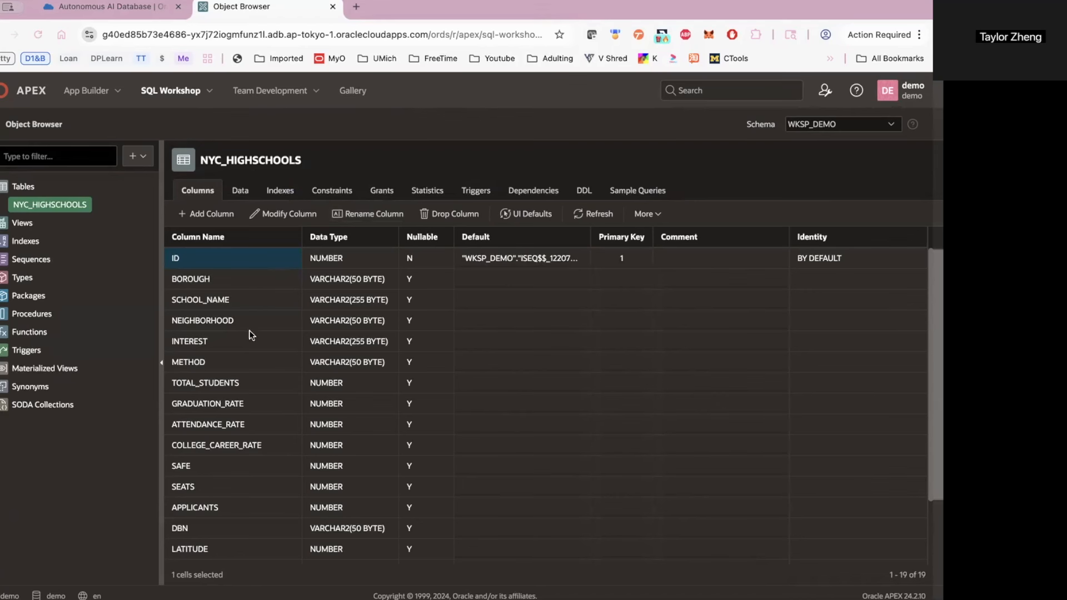
{"action": "left_click", "coordinate": [240, 191]}
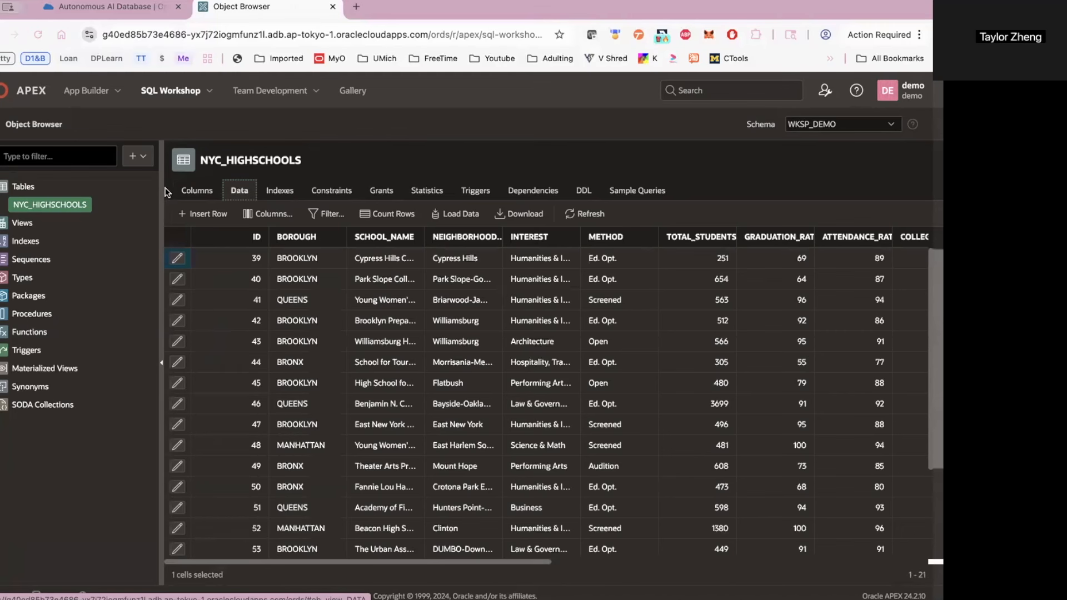
{"action": "left_click", "coordinate": [182, 193]}
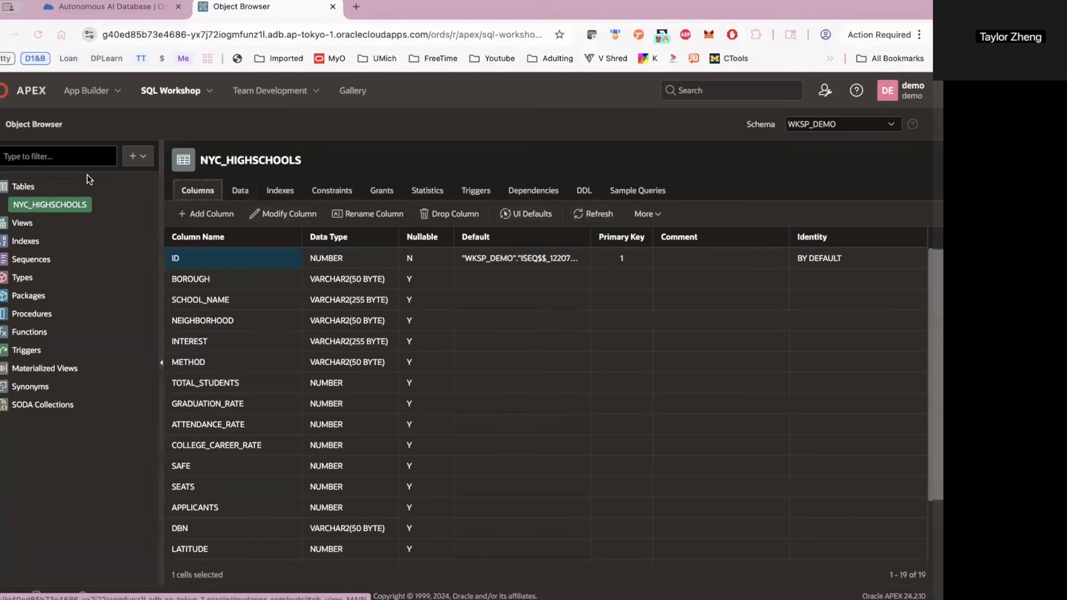
Start creating an app from the NYC_HIGHSCHOOLS table and give it the stacked boxes icon in red
{"action": "left_click", "coordinate": [655, 221]}
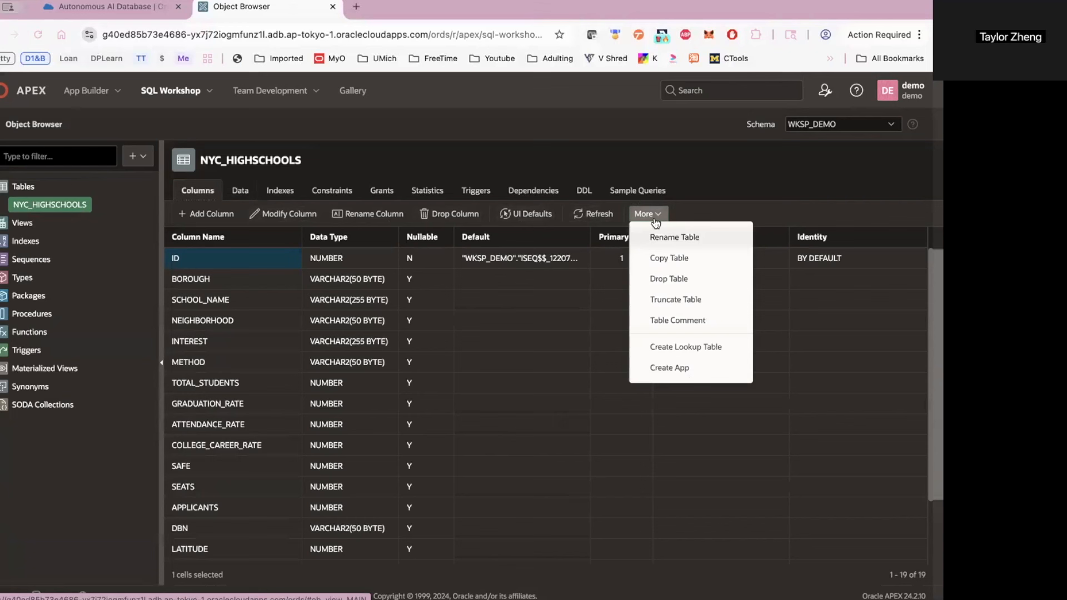
{"action": "left_click", "coordinate": [670, 368]}
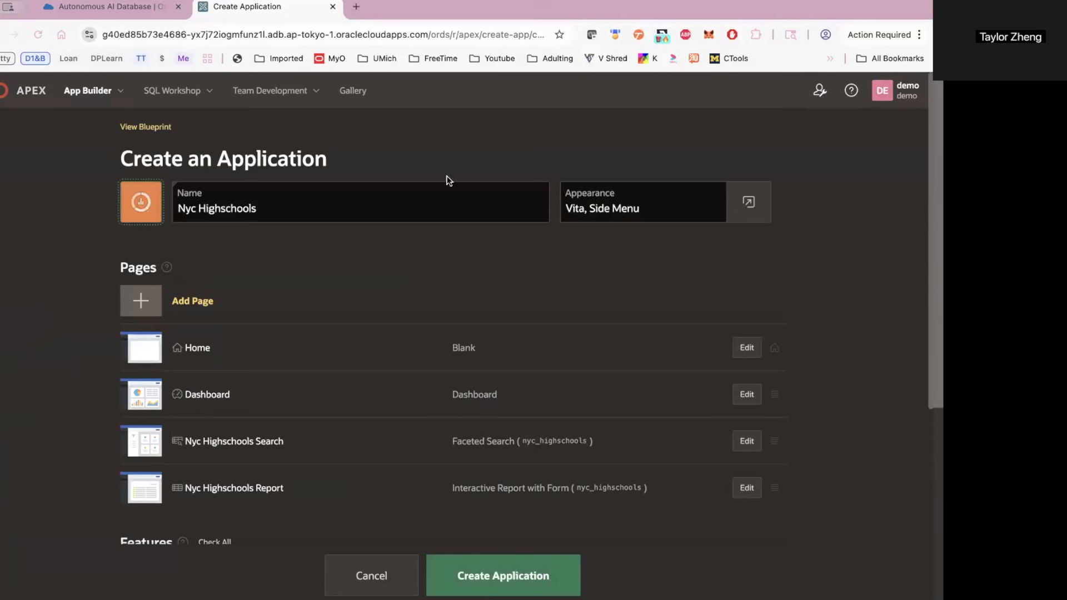
{"action": "left_click", "coordinate": [155, 202]}
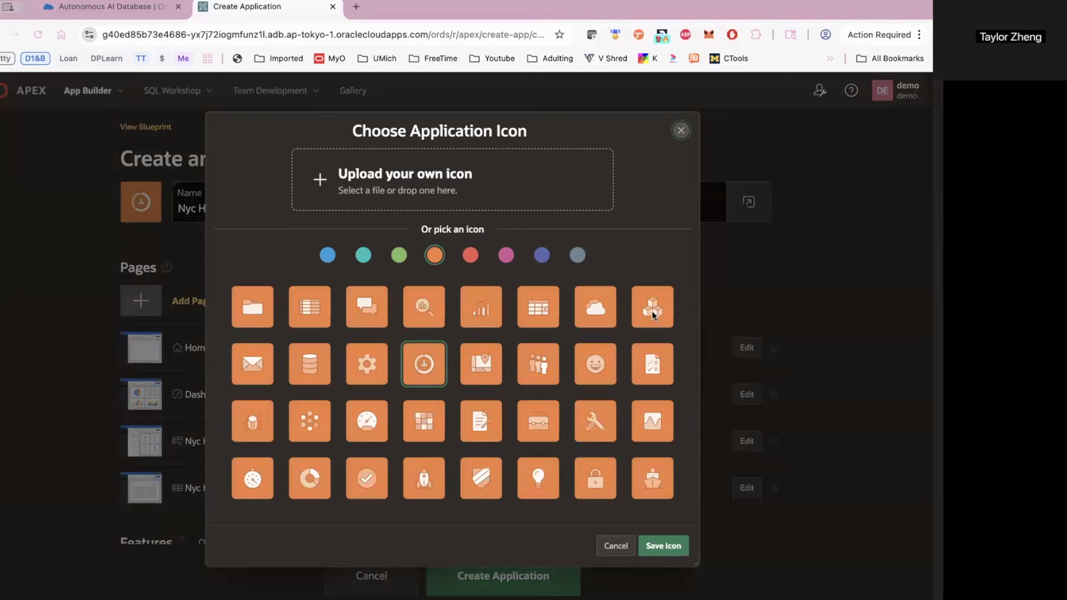
{"action": "left_click", "coordinate": [651, 311]}
{"action": "left_click", "coordinate": [471, 256]}
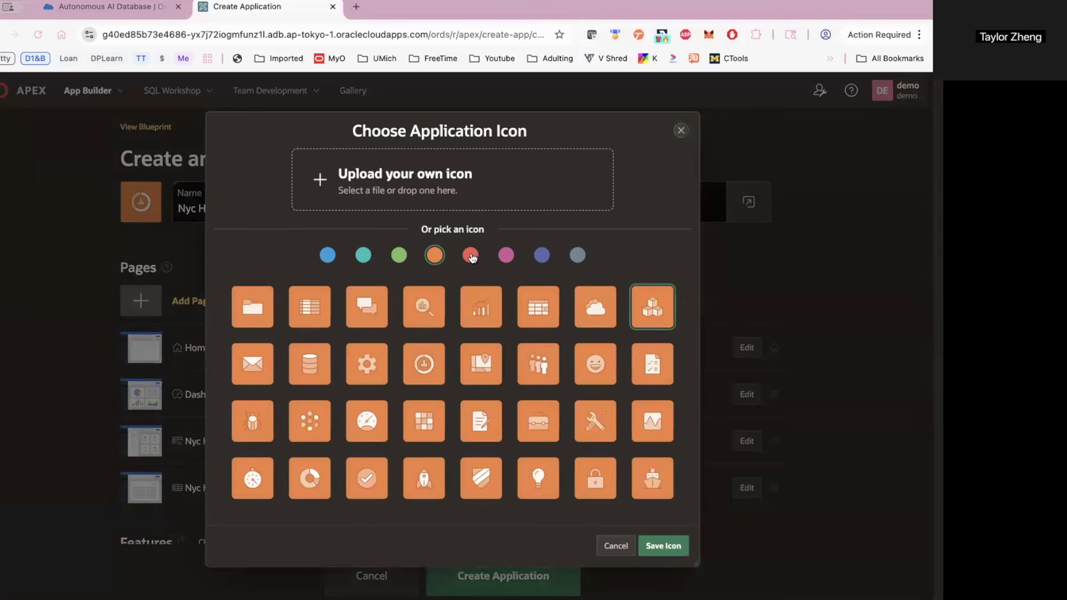
{"action": "left_click", "coordinate": [663, 546]}
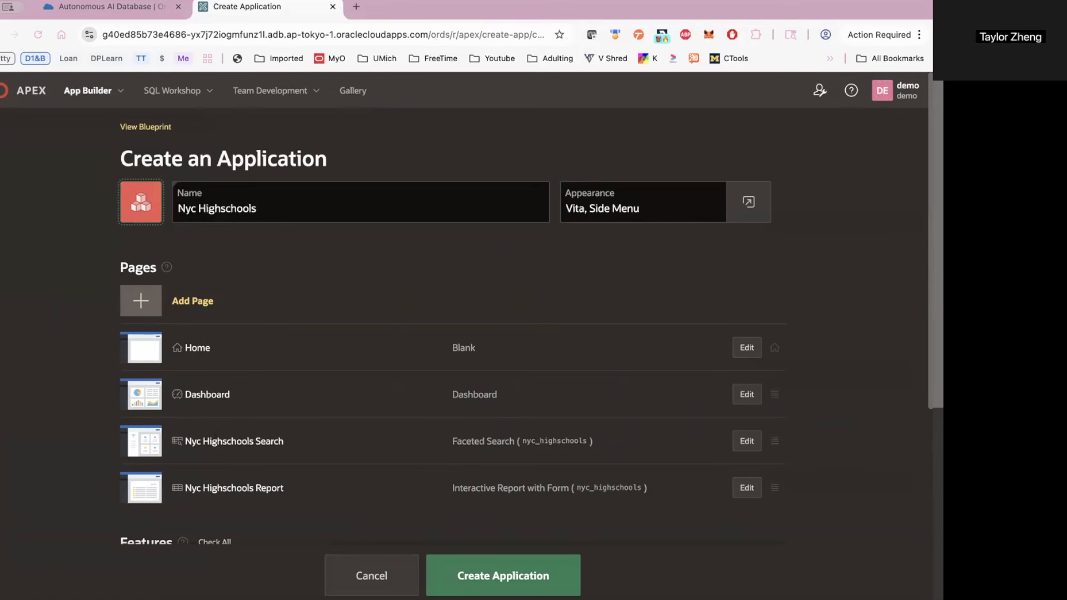
Create the Nyc Highschools application with the Install Progressive Web App feature enabled, and run it
{"action": "scroll", "coordinate": [442, 411], "scroll_direction": "down", "scroll_amount": 3}
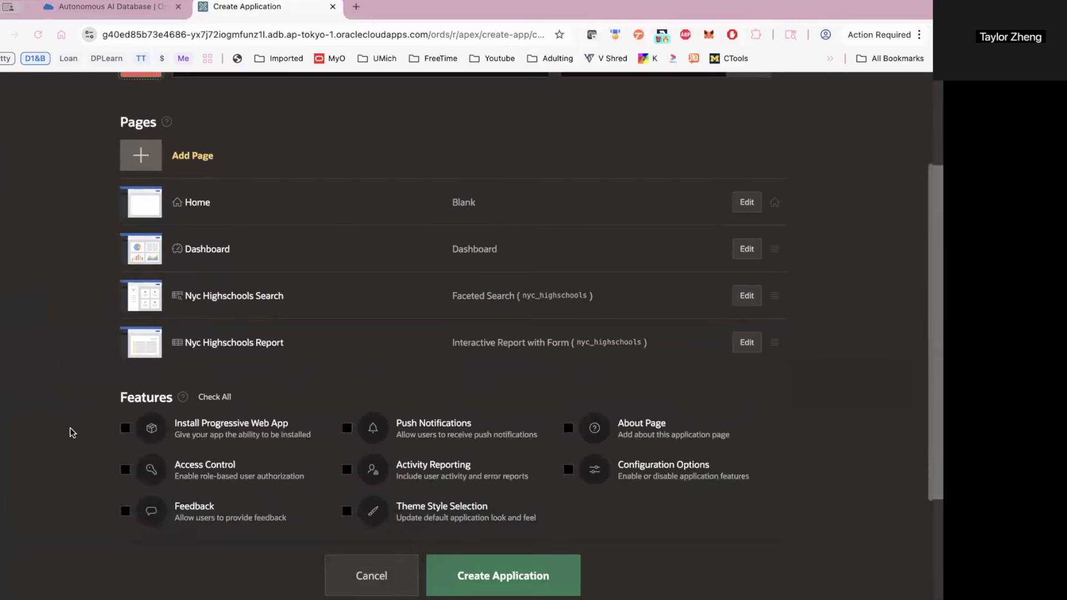
{"action": "left_click", "coordinate": [125, 429]}
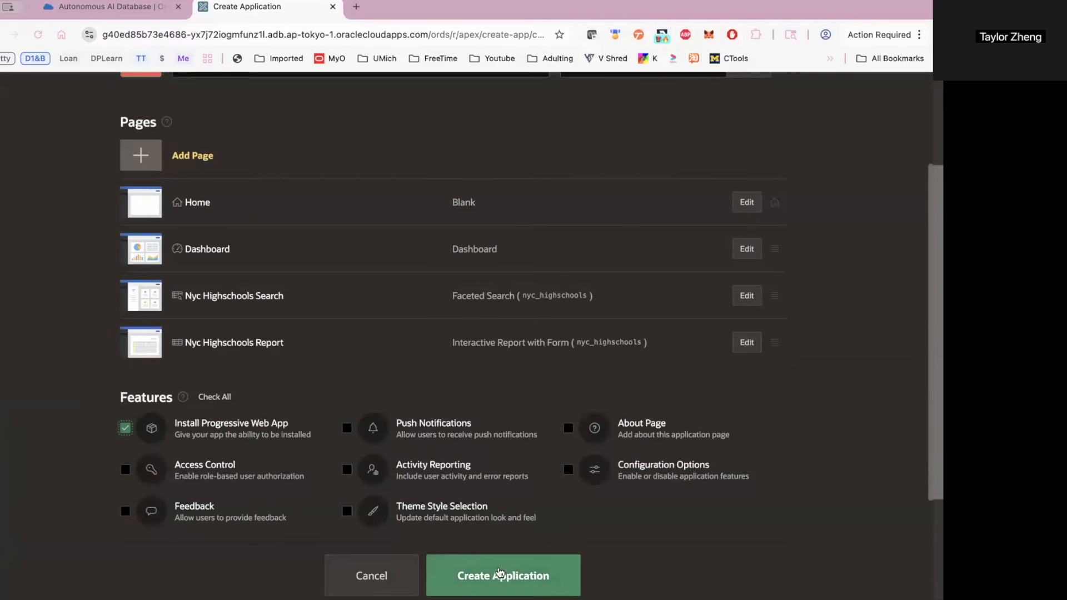
{"action": "left_click", "coordinate": [499, 573]}
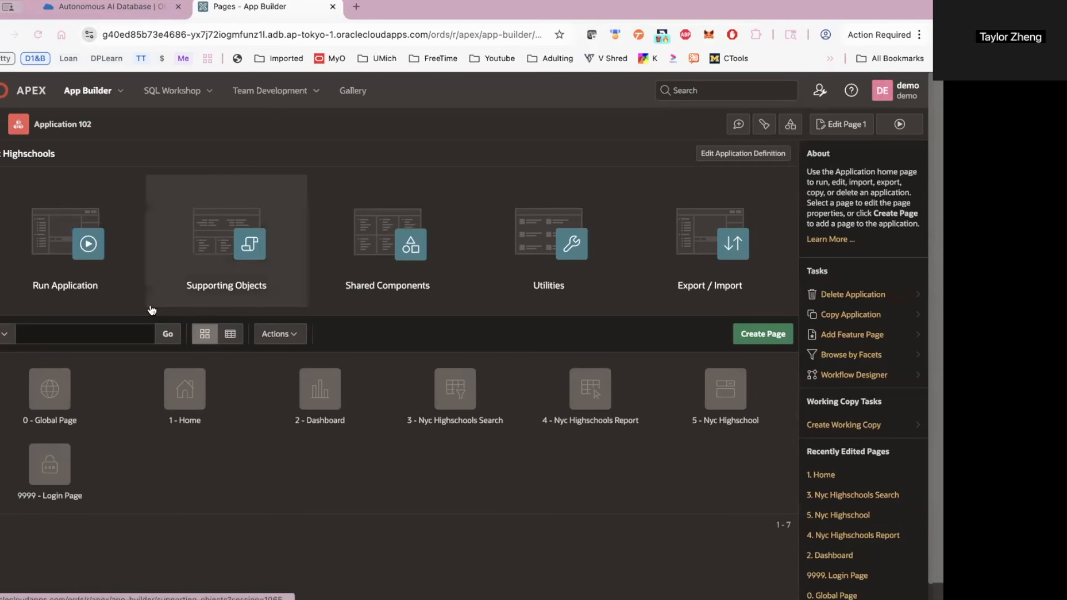
{"action": "left_click", "coordinate": [70, 246]}
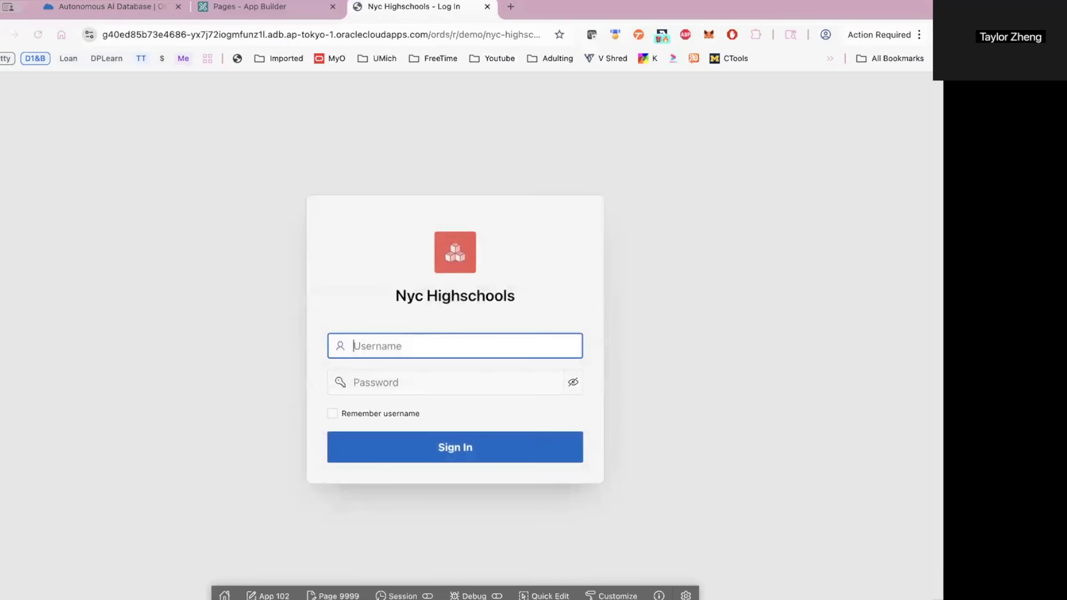
Sign in to the Nyc Highschools app with the username DEMO and the account password
{"action": "type", "text": "DEMO"}
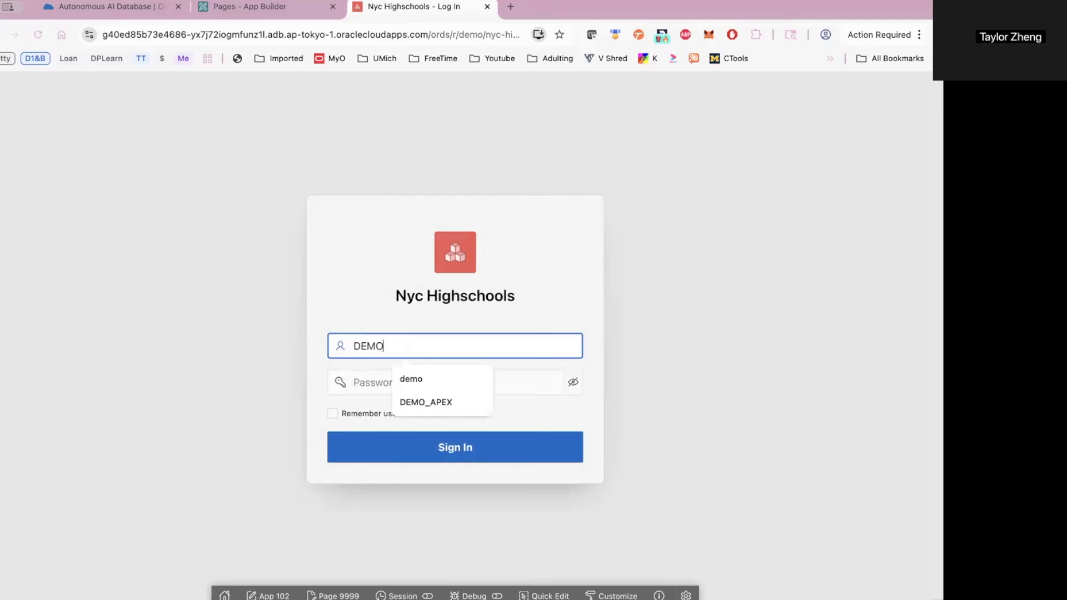
{"action": "key", "text": "Tab"}
{"action": "type", "text": "••••••••••••••"}
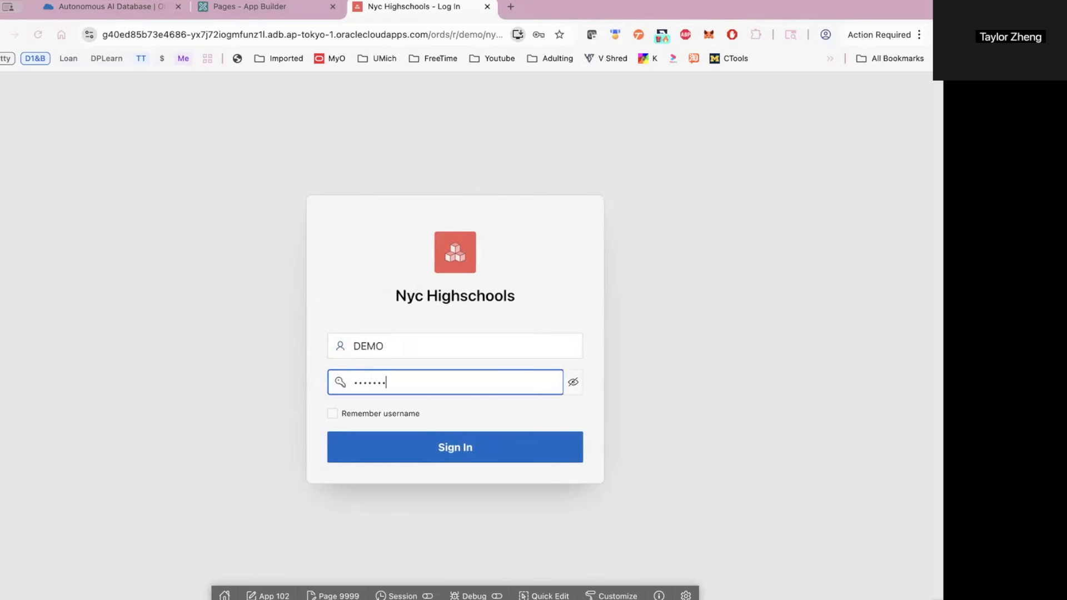
{"action": "key", "text": "Return"}
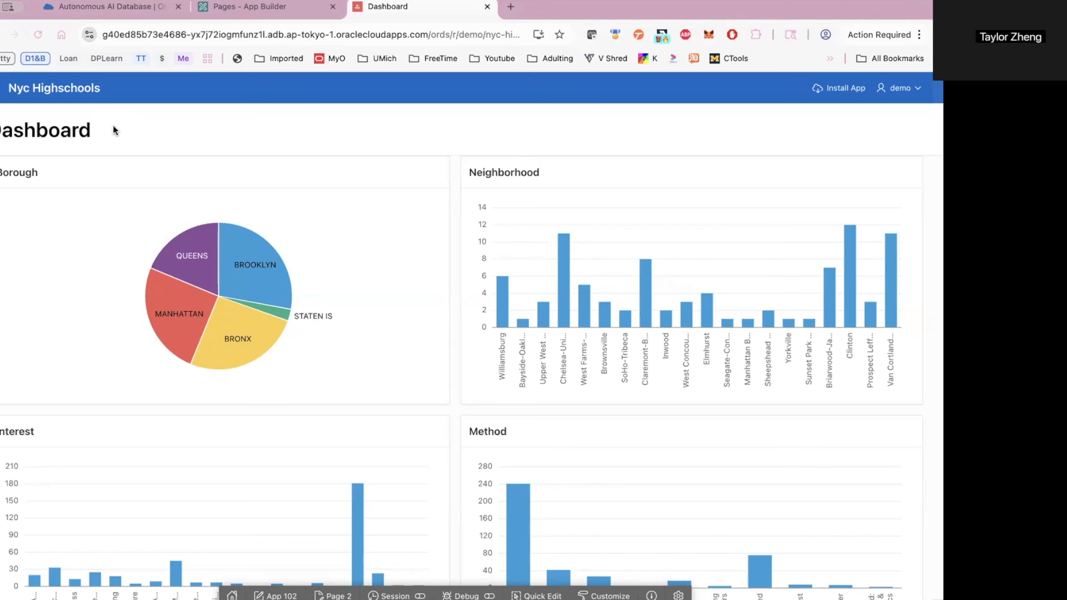
View the app's search and report pages, and open the School for Tourism and Hospitality record to examine its form fields
{"action": "left_click", "coordinate": [4, 88]}
{"action": "left_click", "coordinate": [56, 179]}
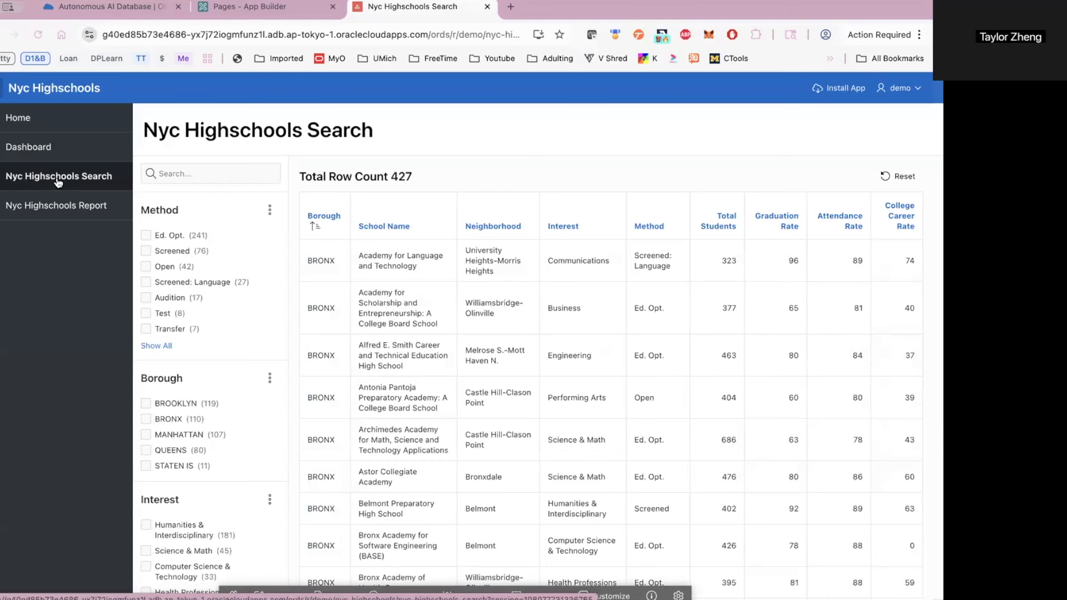
{"action": "left_click", "coordinate": [49, 202]}
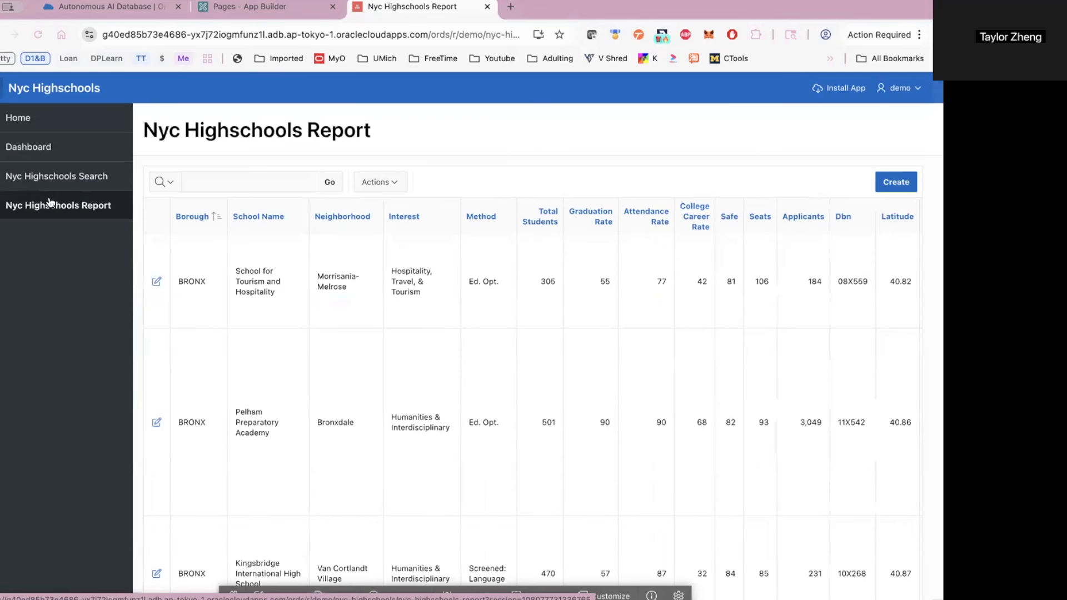
{"action": "left_click", "coordinate": [157, 283]}
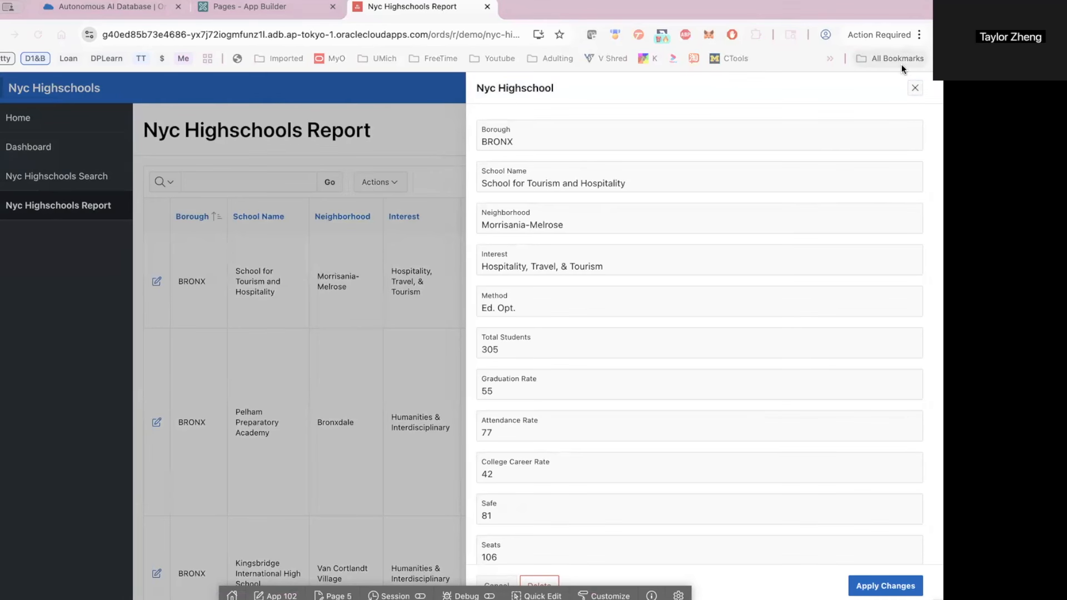
{"action": "left_click", "coordinate": [915, 87]}
{"action": "left_click", "coordinate": [914, 88]}
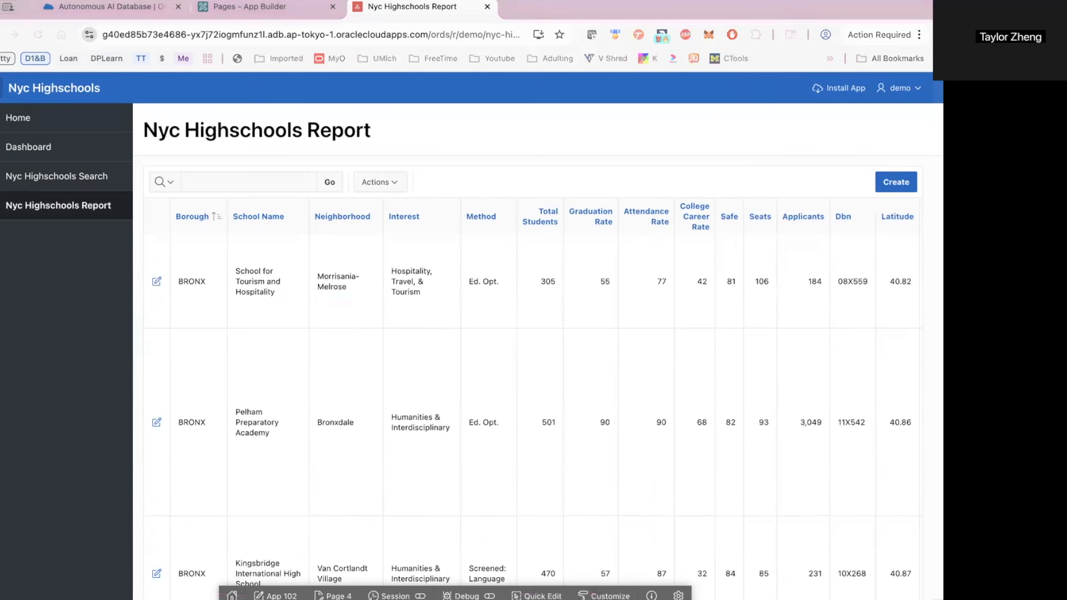
On page 3, Nyc Highschools Search, move the P3_SAFE facet above P3_INTEREST, disable its Select Multiple setting, then save and run the page
{"action": "left_click", "coordinate": [235, 10]}
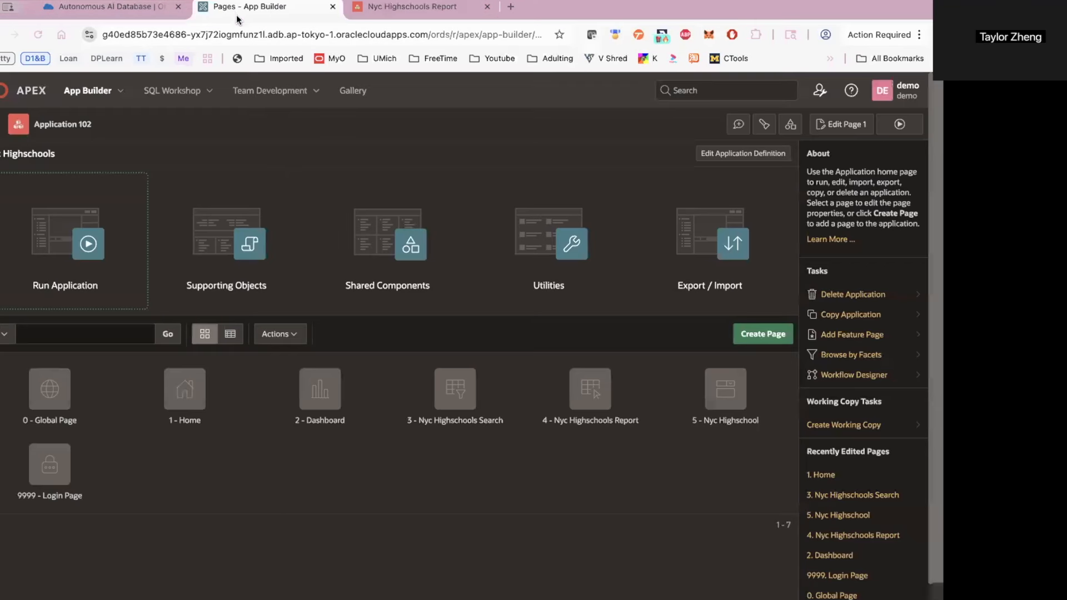
{"action": "left_click", "coordinate": [445, 407]}
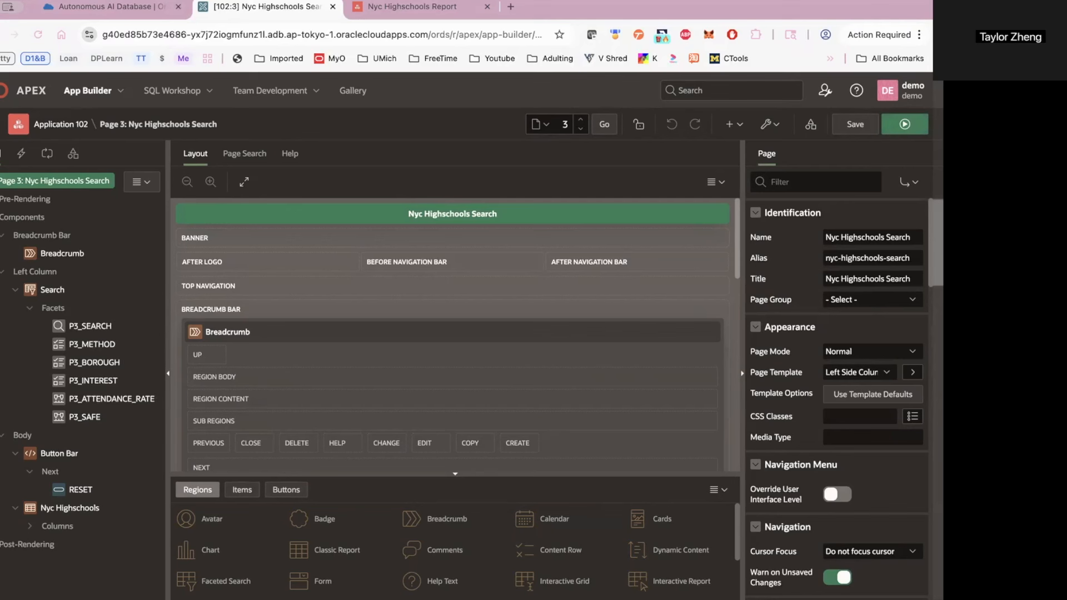
{"action": "left_click", "coordinate": [84, 418]}
{"action": "left_click_drag", "start_coordinate": [84, 418], "coordinate": [84, 379]}
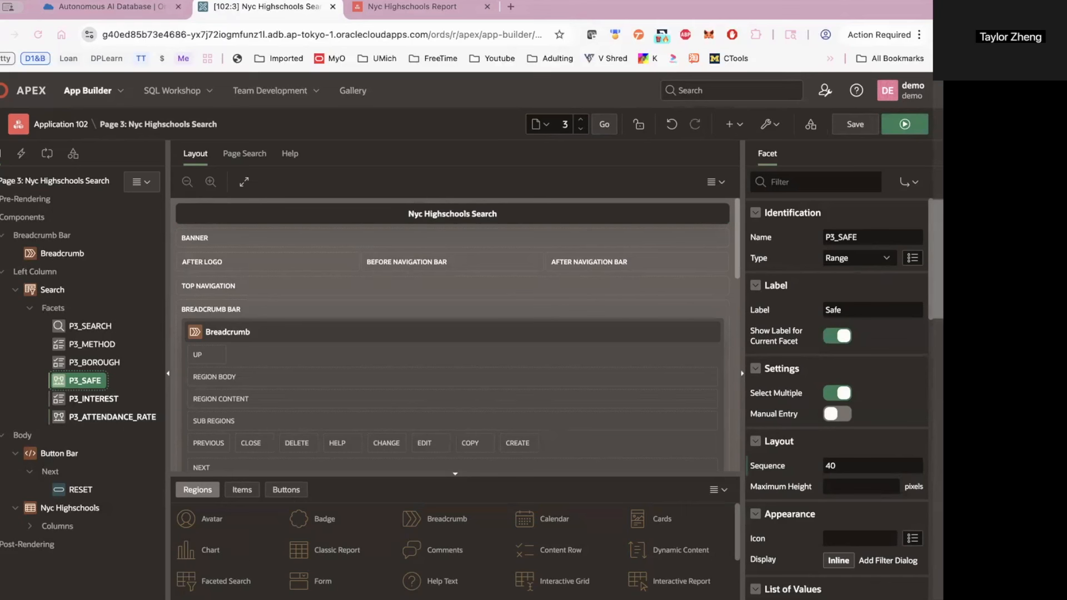
{"action": "left_click", "coordinate": [833, 395]}
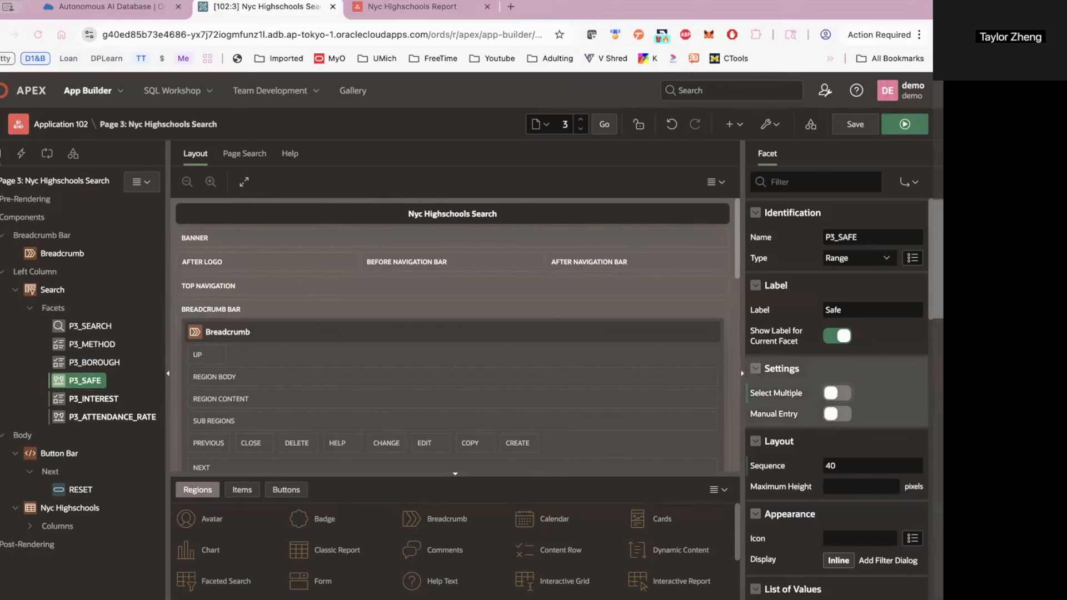
{"action": "left_click", "coordinate": [904, 124]}
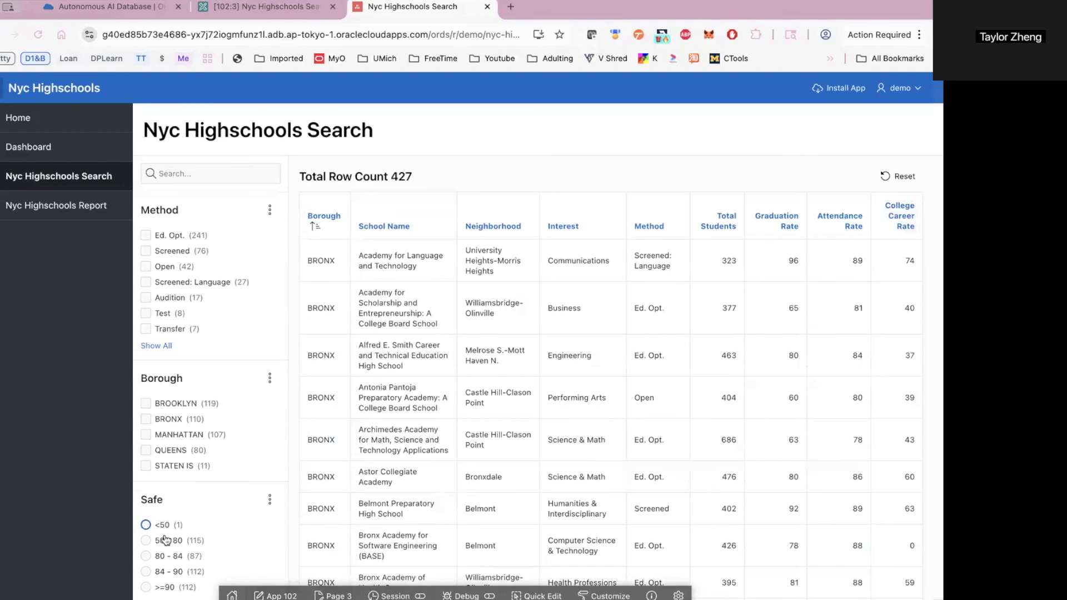
Test the search page's facets by filtering Safe to <50, clearing that filter, and viewing the chart for Method
{"action": "left_click", "coordinate": [146, 525]}
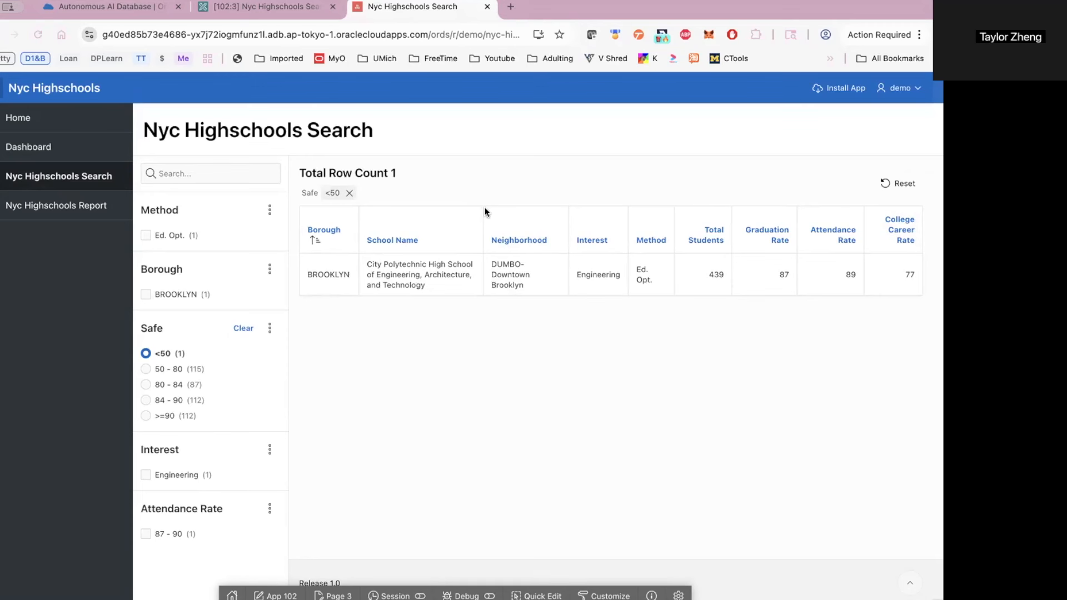
{"action": "left_click", "coordinate": [241, 331]}
{"action": "left_click", "coordinate": [269, 211]}
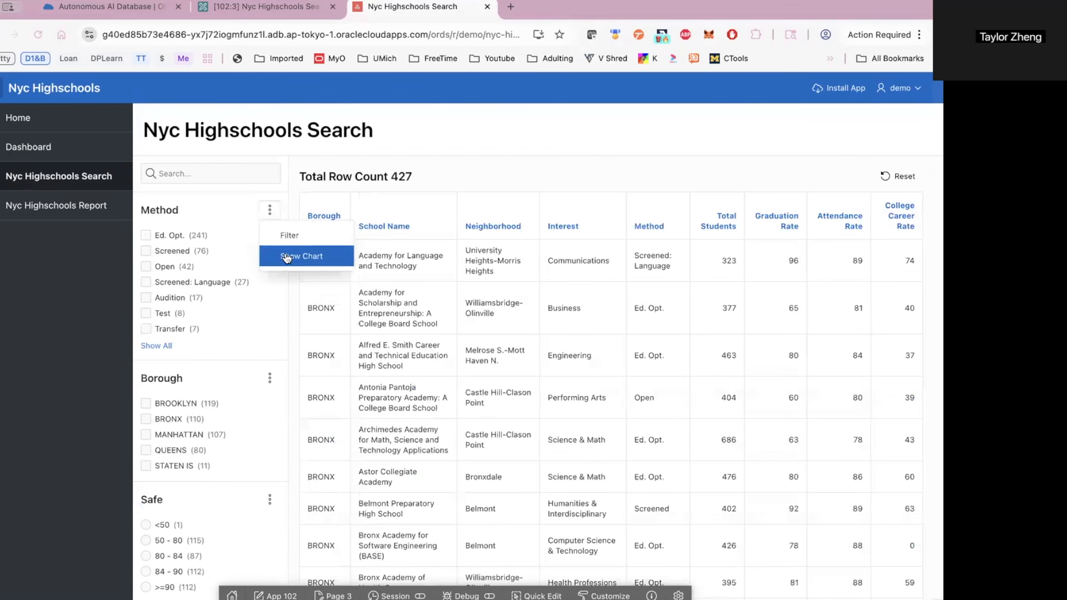
{"action": "left_click", "coordinate": [287, 257]}
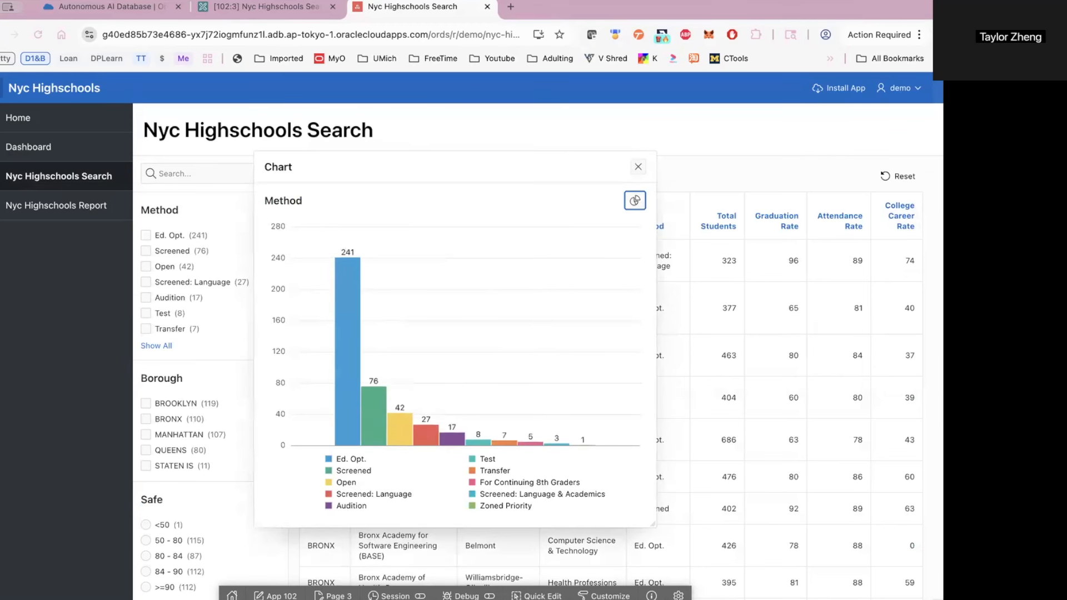
{"action": "key", "text": "Escape"}
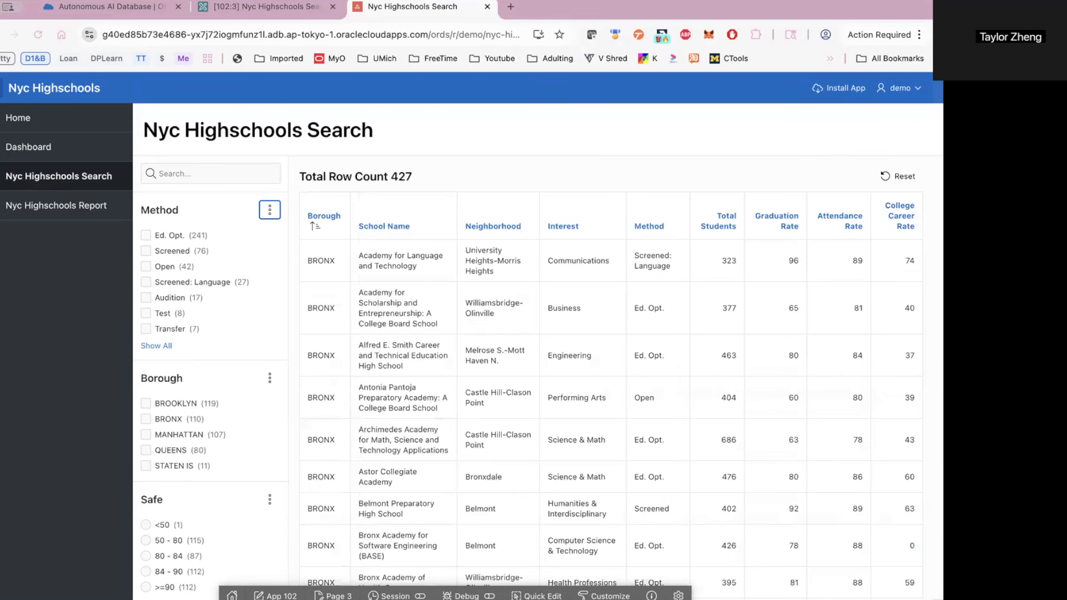
{"action": "scroll", "coordinate": [207, 386], "scroll_direction": "down", "scroll_amount": 5}
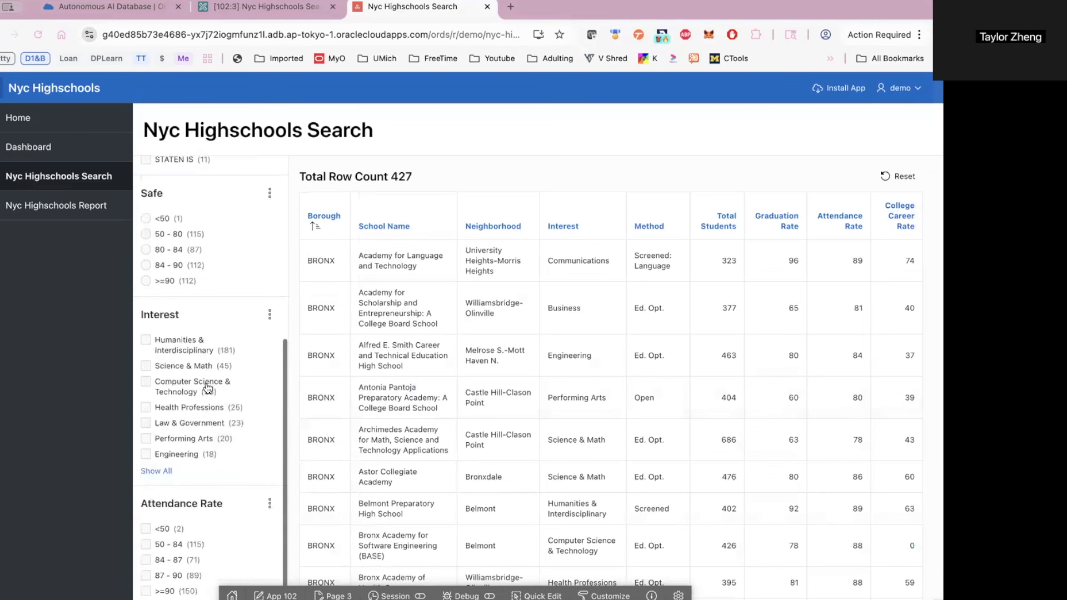
{"action": "scroll", "coordinate": [206, 386], "scroll_direction": "up", "scroll_amount": 4}
{"action": "scroll", "coordinate": [205, 383], "scroll_direction": "down", "scroll_amount": 2}
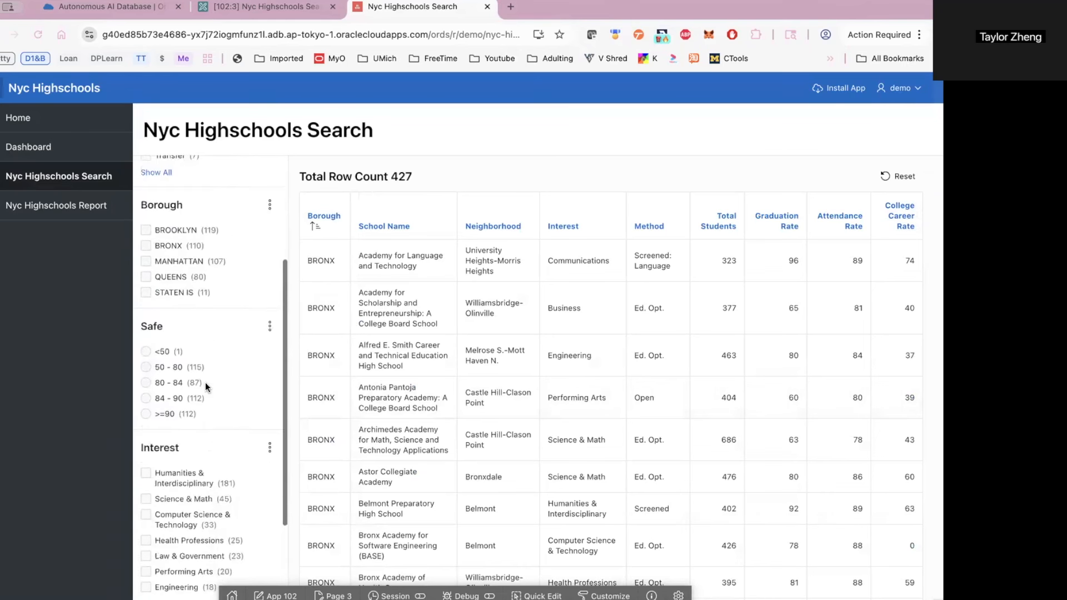
{"action": "scroll", "coordinate": [205, 382], "scroll_direction": "down", "scroll_amount": 2}
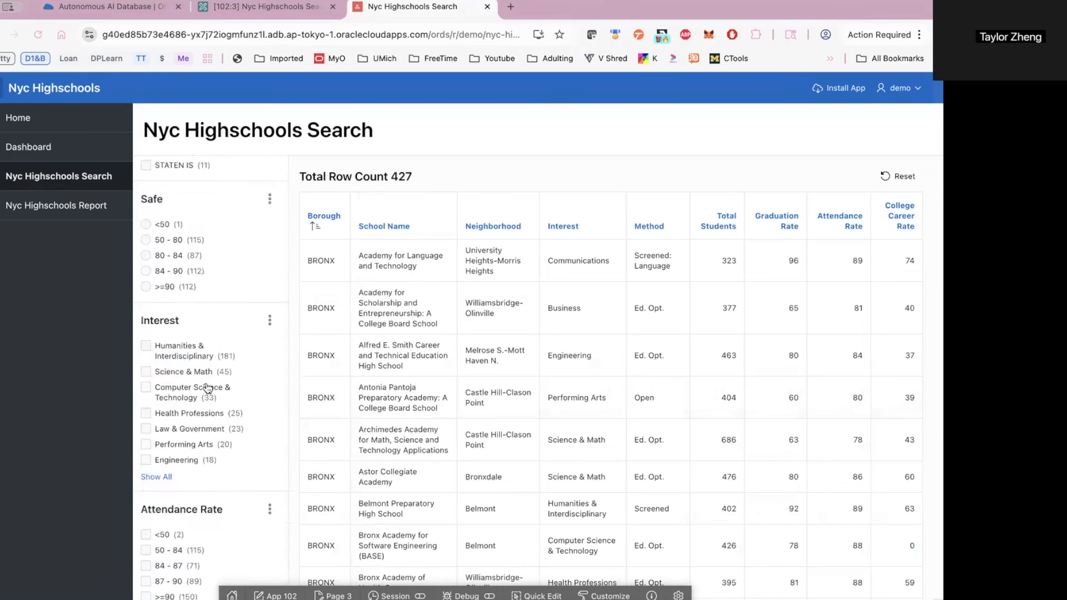
Make the P3_SAFE, P3_INTEREST and P3_ATTENDANCE_RATE facets collapsible and initially collapsed, then save and run the page
{"action": "left_click", "coordinate": [271, 9]}
{"action": "left_click", "coordinate": [106, 414]}
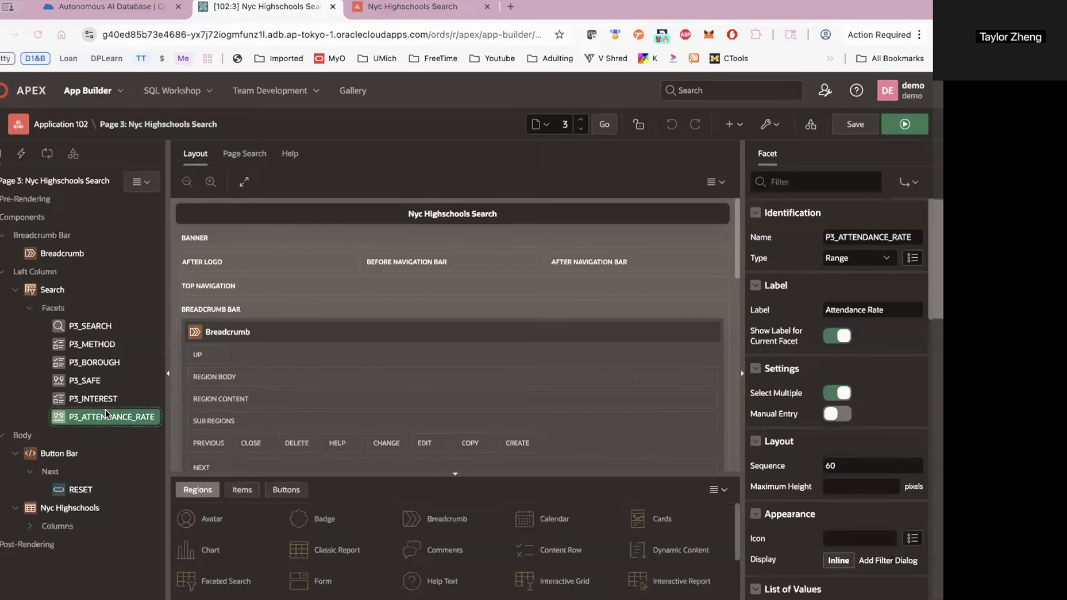
{"action": "left_click", "coordinate": [105, 400], "text": "ctrl"}
{"action": "left_click", "coordinate": [99, 383], "text": "ctrl"}
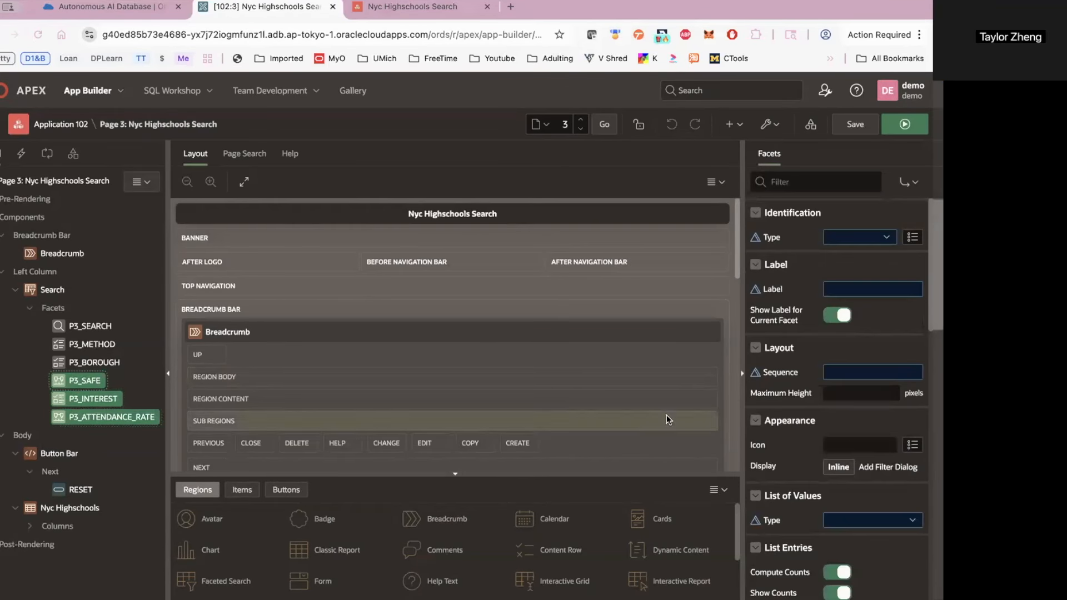
{"action": "scroll", "coordinate": [868, 451], "scroll_direction": "down", "scroll_amount": 10}
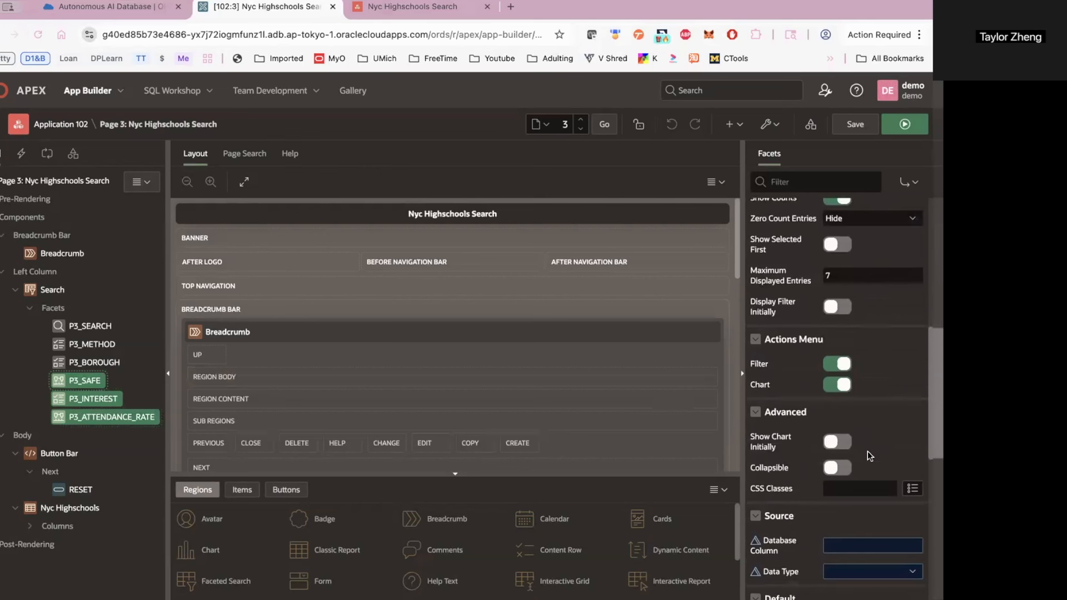
{"action": "scroll", "coordinate": [868, 451], "scroll_direction": "down", "scroll_amount": 5}
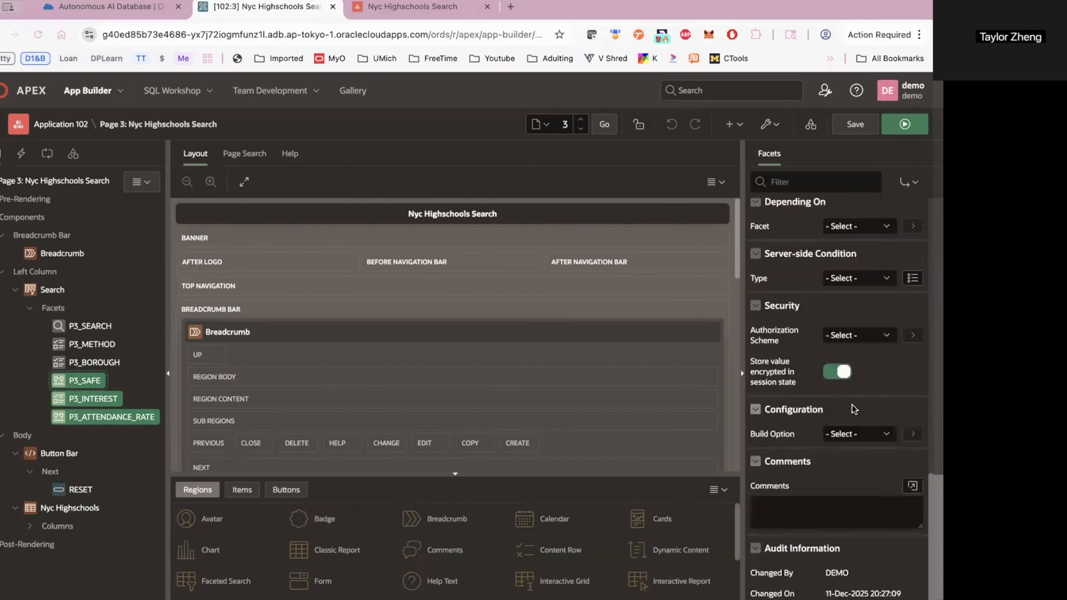
{"action": "scroll", "coordinate": [853, 408], "scroll_direction": "up", "scroll_amount": 10}
{"action": "scroll", "coordinate": [853, 409], "scroll_direction": "up", "scroll_amount": 3}
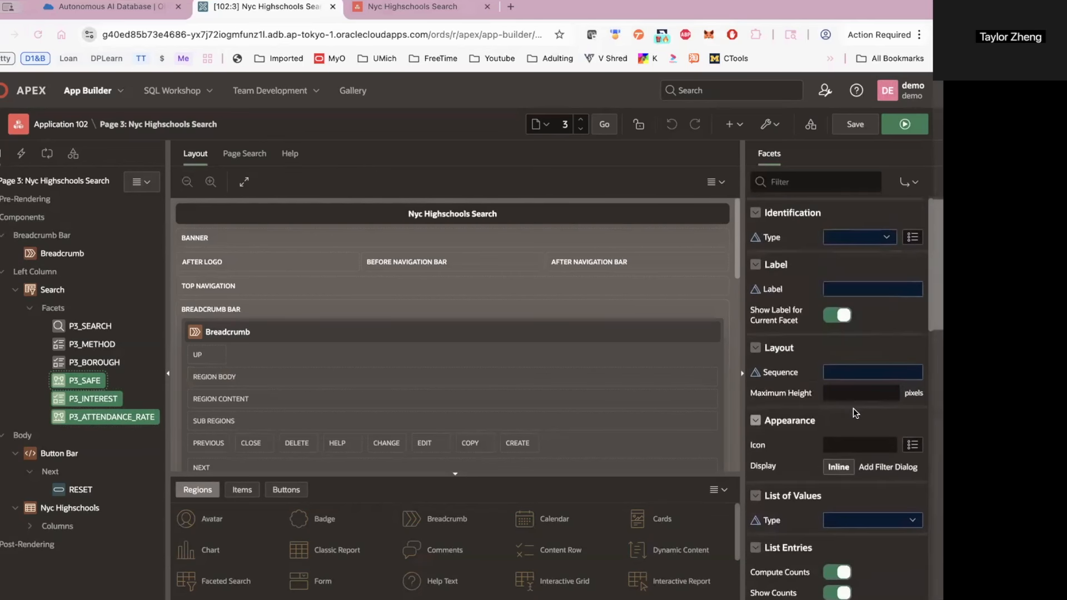
{"action": "left_click", "coordinate": [801, 182]}
{"action": "type", "text": "coll"}
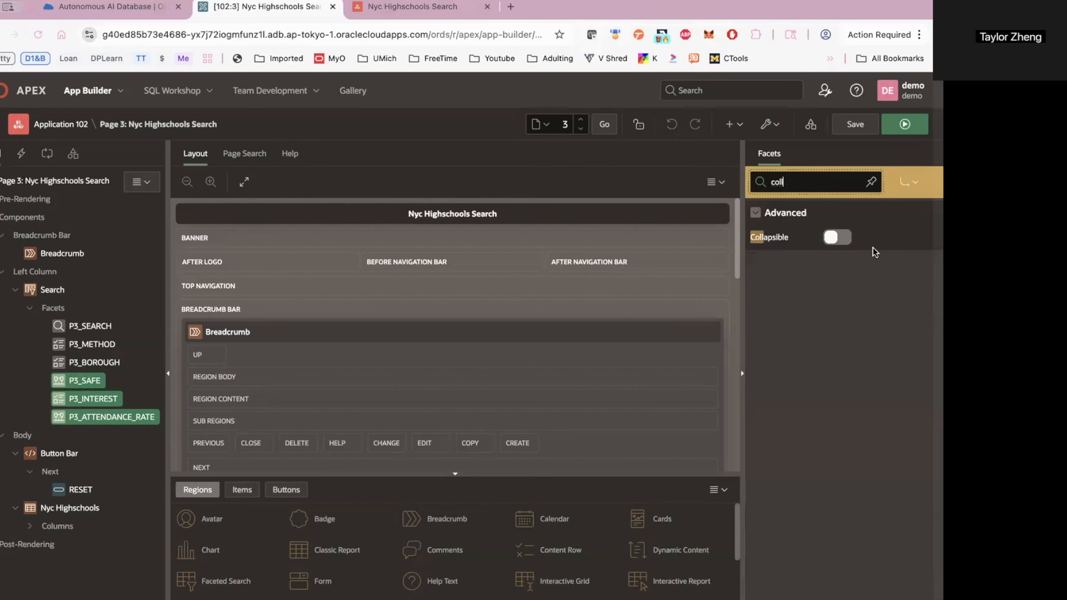
{"action": "left_click", "coordinate": [844, 239]}
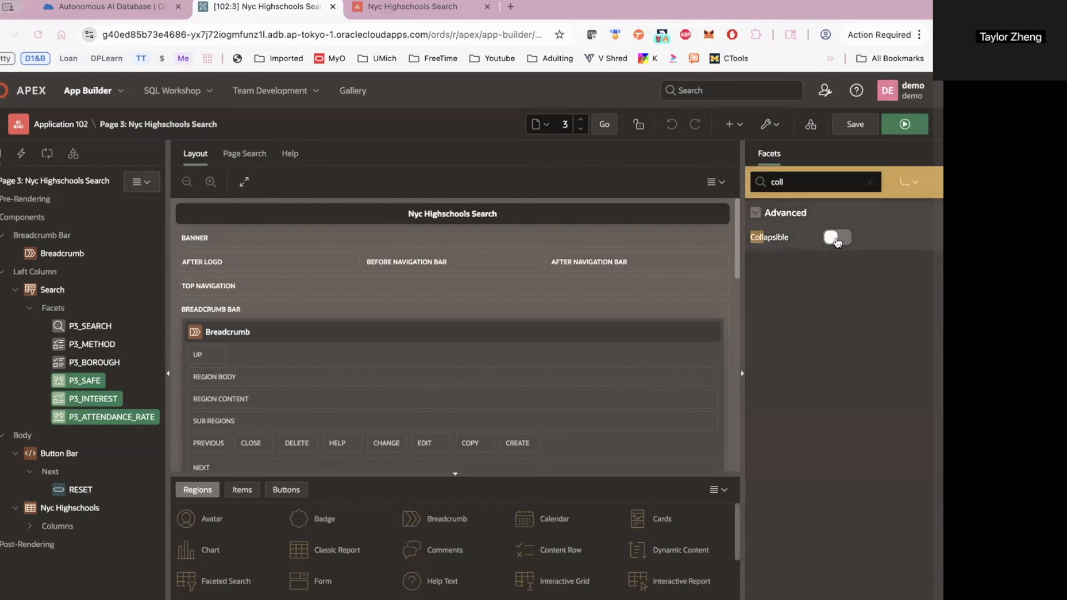
{"action": "left_click", "coordinate": [840, 265]}
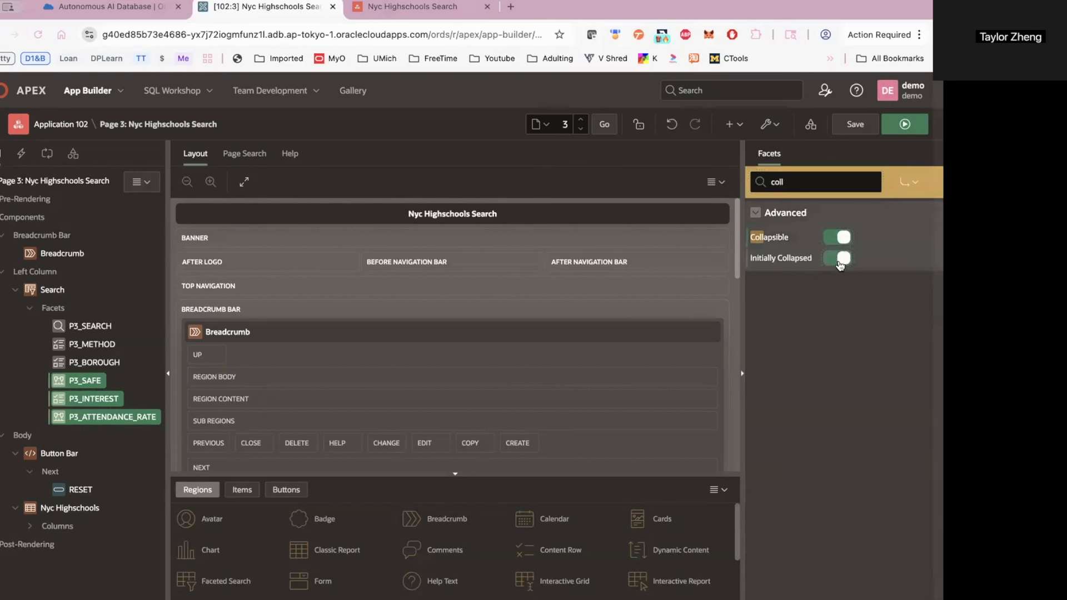
{"action": "left_click", "coordinate": [904, 124]}
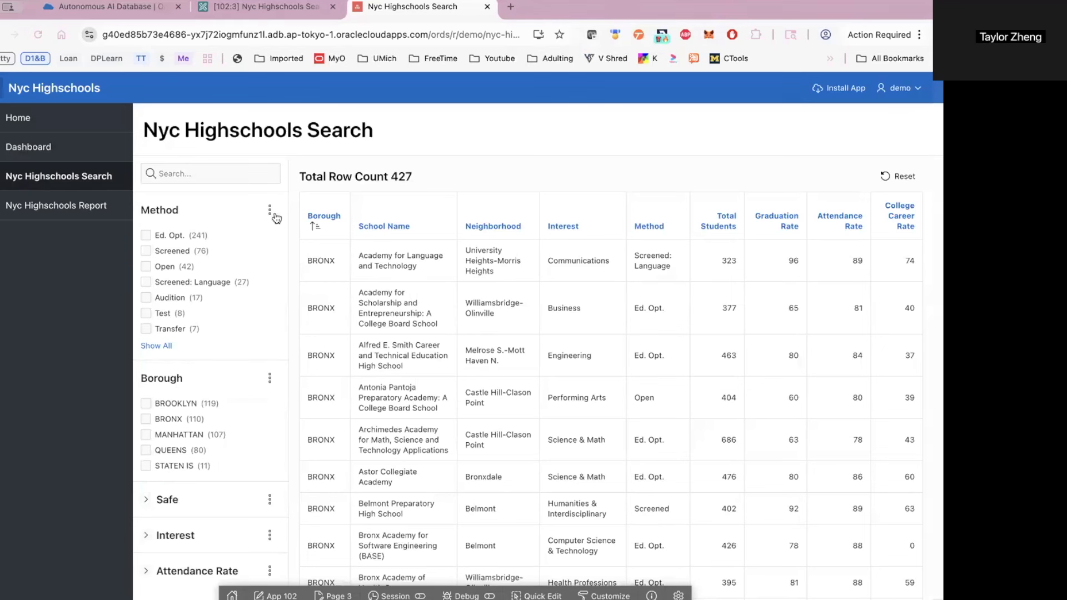
Show the filter field within the Method facet on the search page
{"action": "left_click", "coordinate": [270, 210]}
{"action": "left_click", "coordinate": [293, 238]}
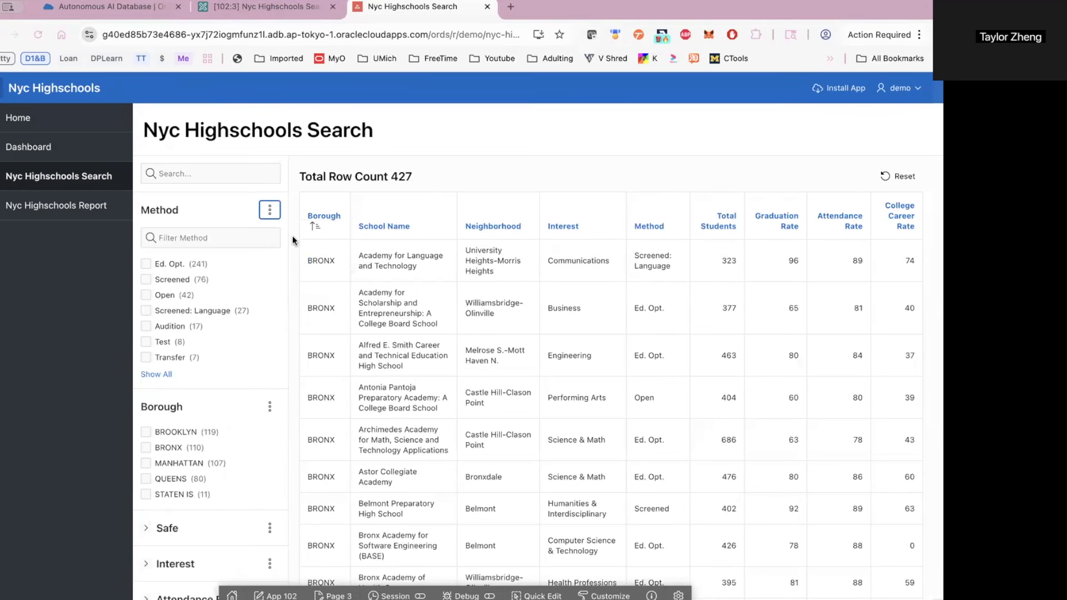
{"action": "left_click", "coordinate": [190, 234]}
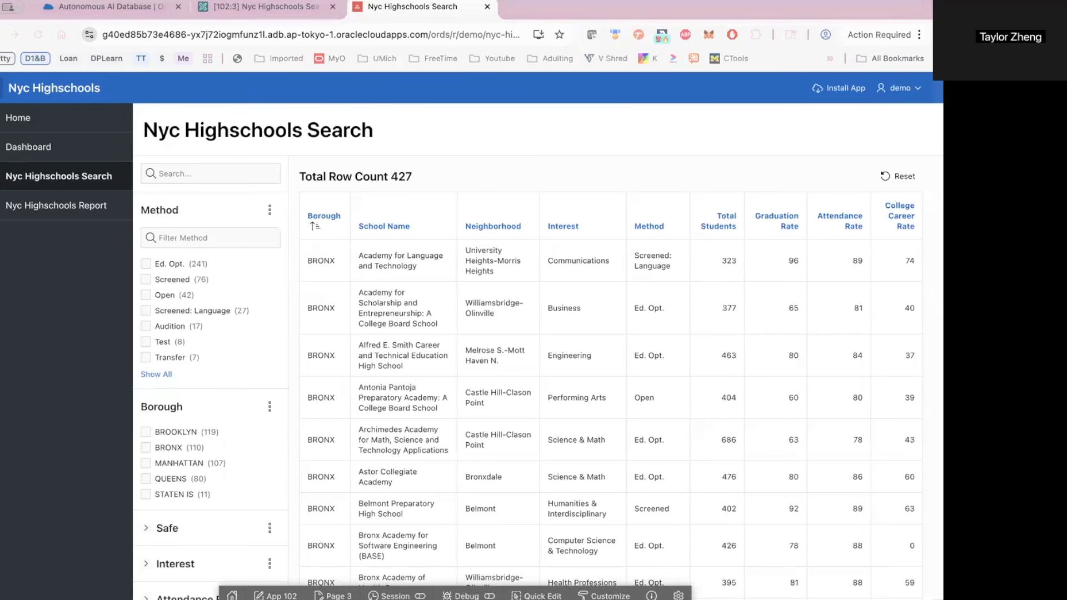
In the Nyc Highschools Report, hide the Dbn, Latitude, Longitude, Language Classes, Advanced Placement Courses and School Sports columns
{"action": "left_click", "coordinate": [56, 205]}
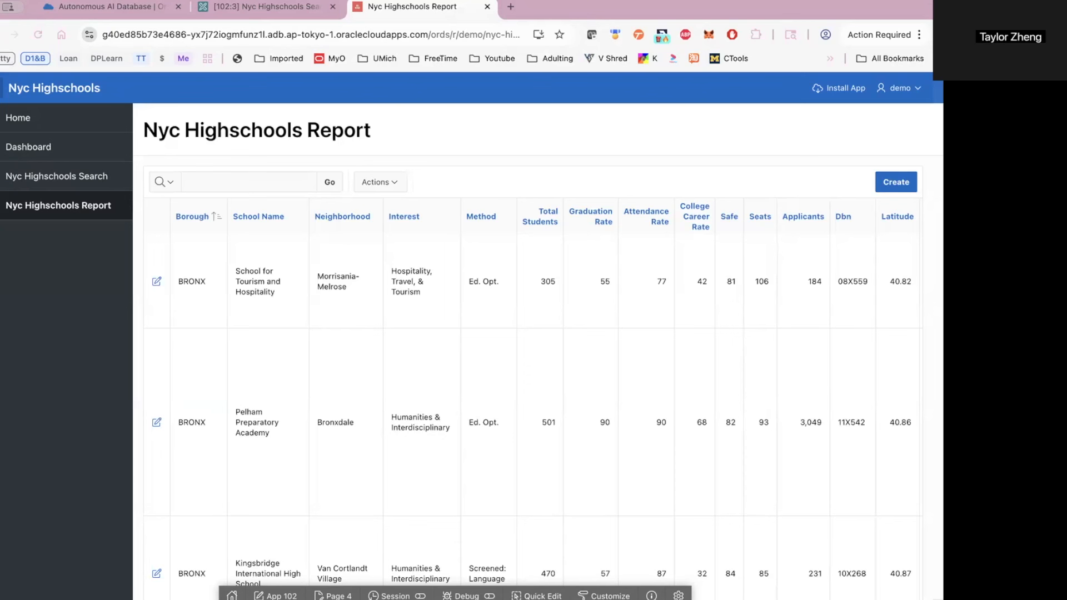
{"action": "left_click", "coordinate": [383, 182]}
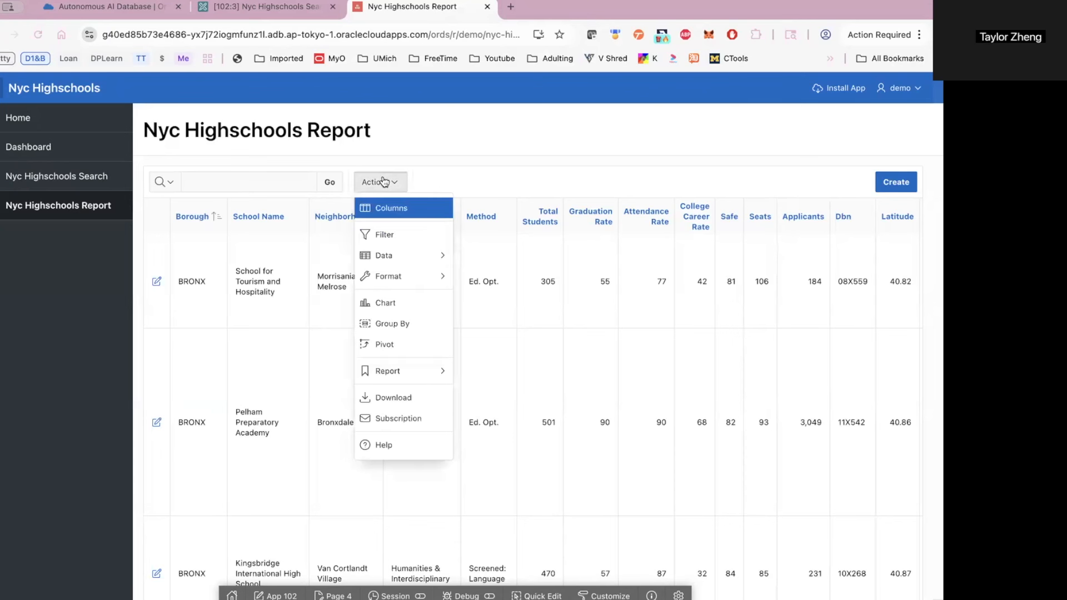
{"action": "left_click", "coordinate": [393, 210]}
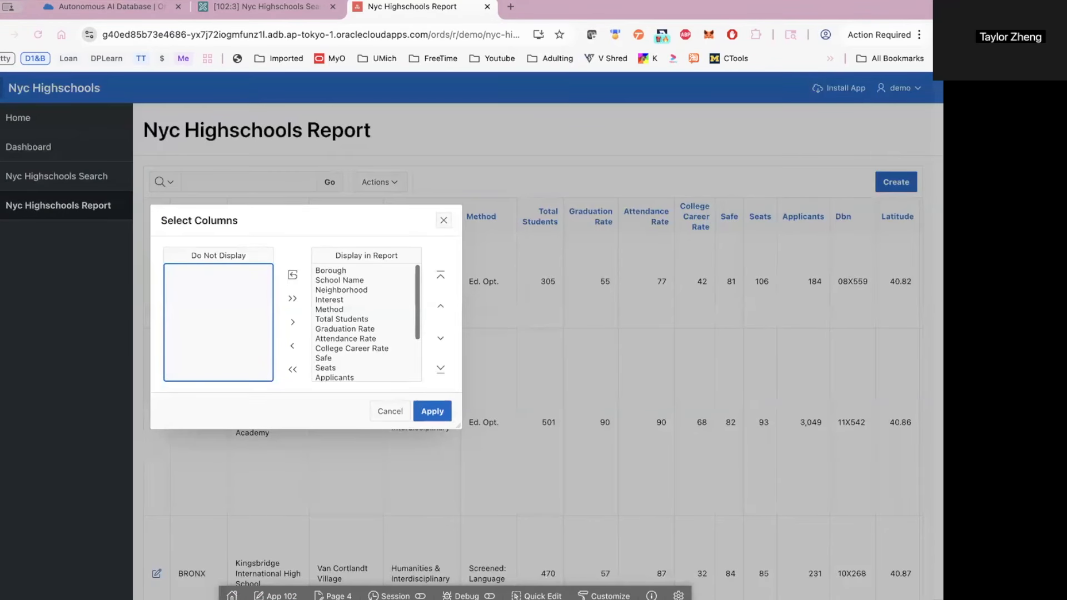
{"action": "scroll", "coordinate": [362, 349], "scroll_direction": "down", "scroll_amount": 5}
{"action": "left_click", "coordinate": [359, 354]}
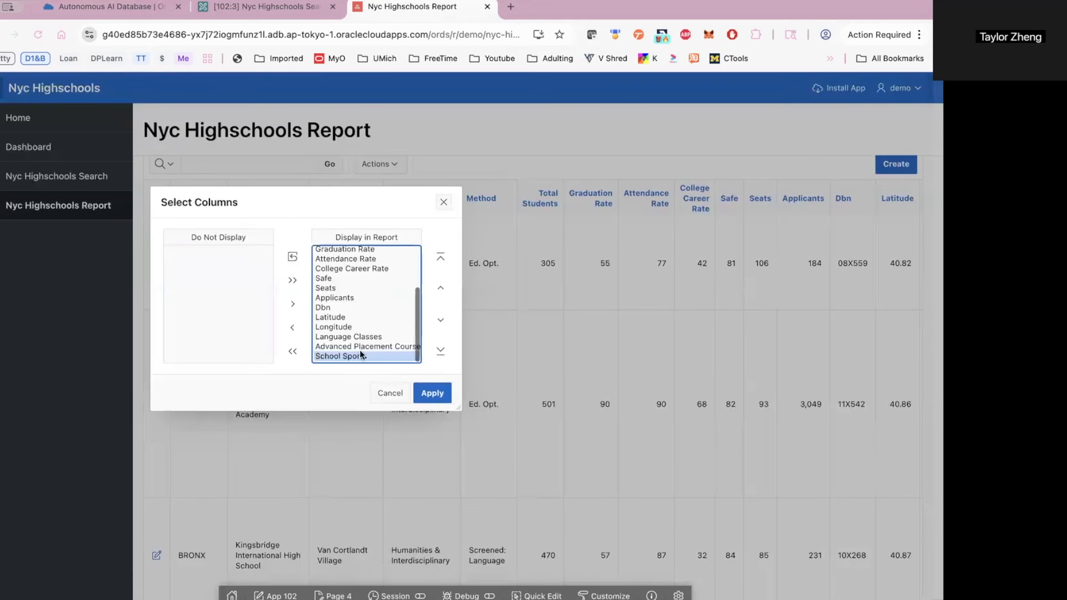
{"action": "left_click_drag", "start_coordinate": [365, 348], "coordinate": [331, 308]}
{"action": "left_click", "coordinate": [292, 327]}
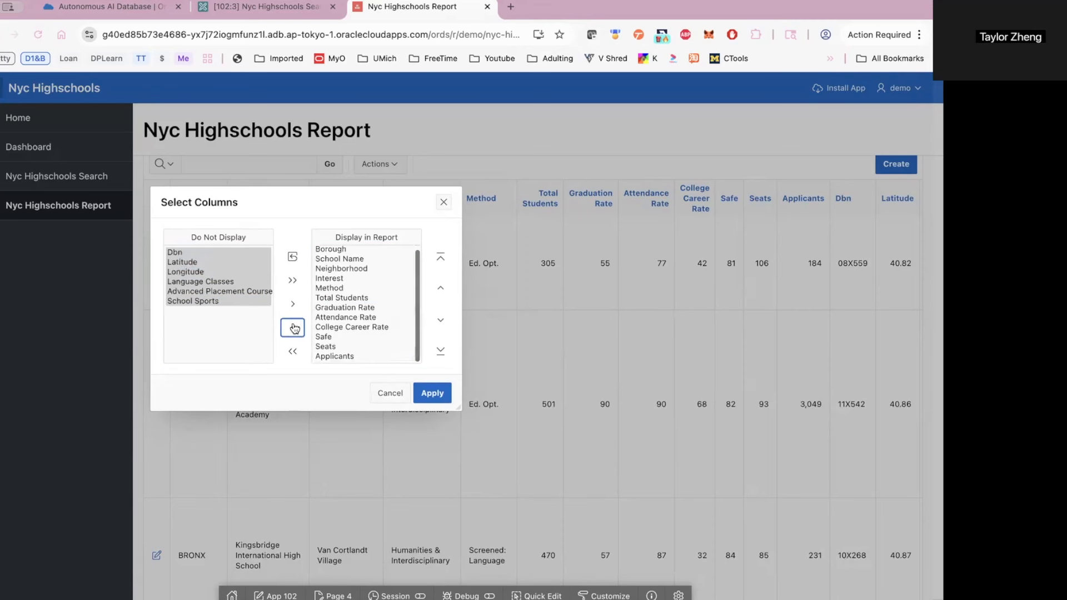
{"action": "left_click", "coordinate": [429, 393]}
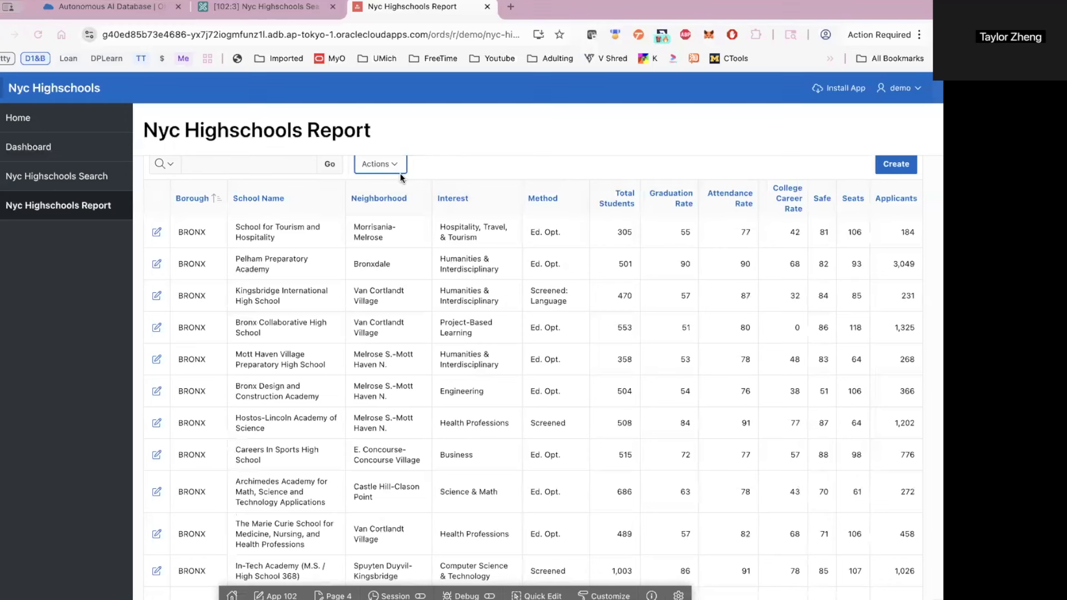
Add a control break on the Neighborhood column of the report
{"action": "left_click", "coordinate": [422, 205]}
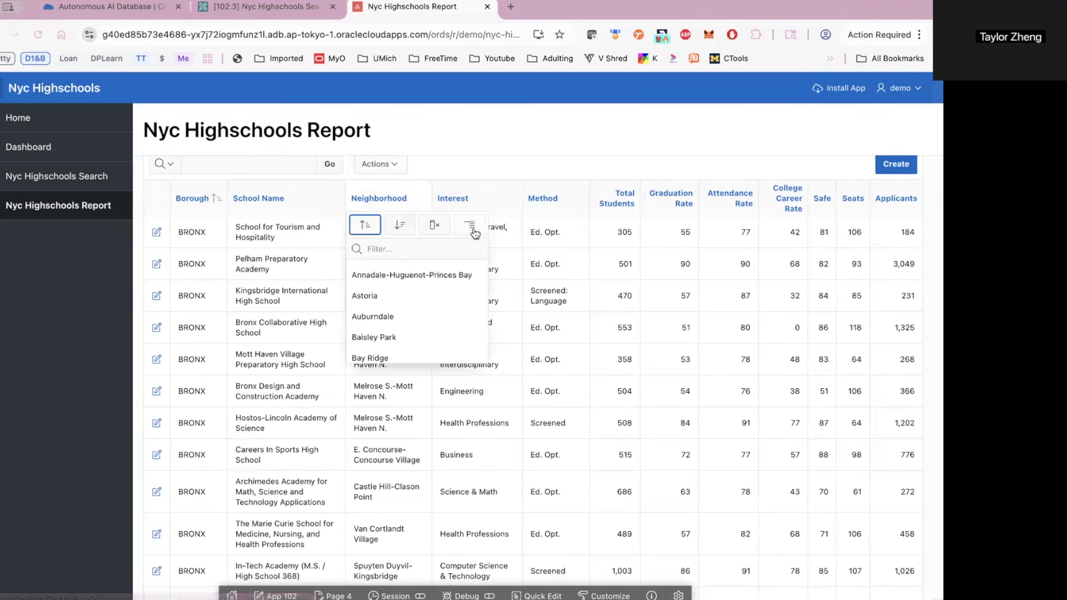
{"action": "left_click", "coordinate": [470, 224]}
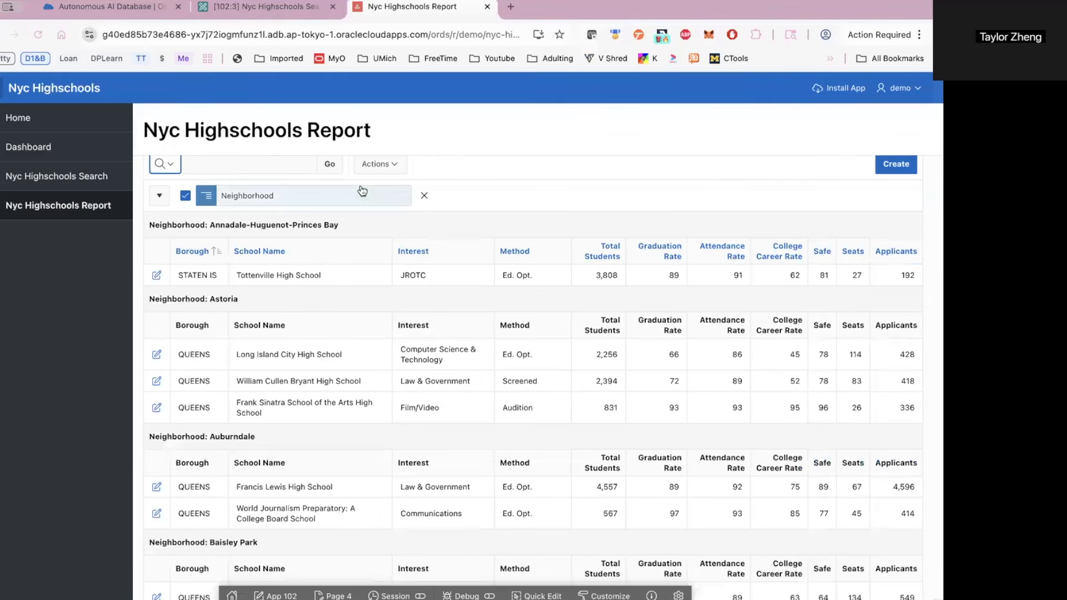
Define a new computation labelled Application to Seat Ratio that divides Applicants by Seats, using the expression M / L
{"action": "left_click", "coordinate": [378, 166]}
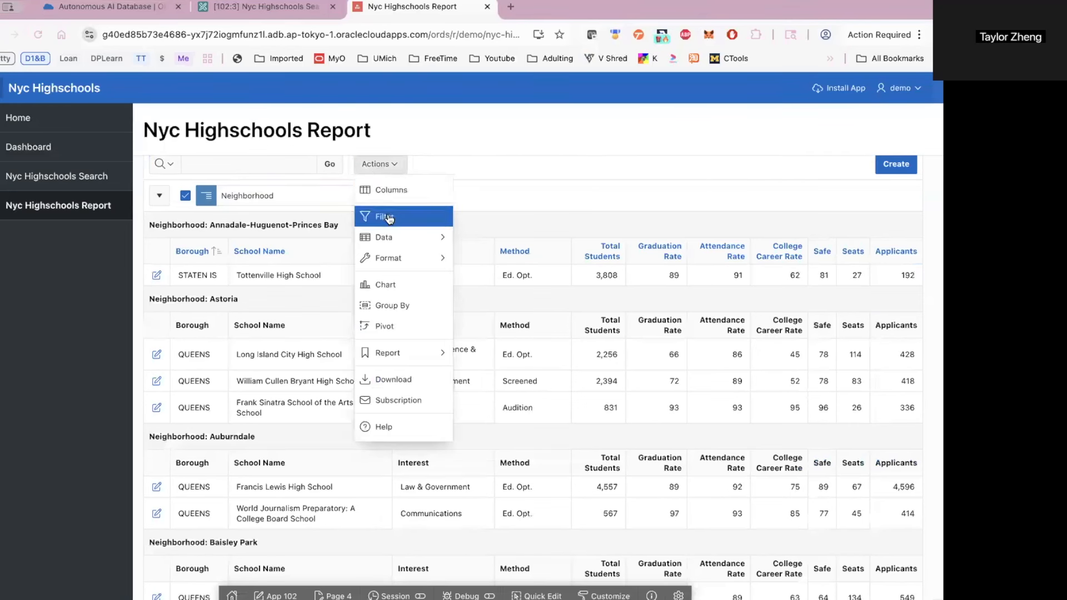
{"action": "mouse_move", "coordinate": [389, 237]}
{"action": "left_click", "coordinate": [527, 281]}
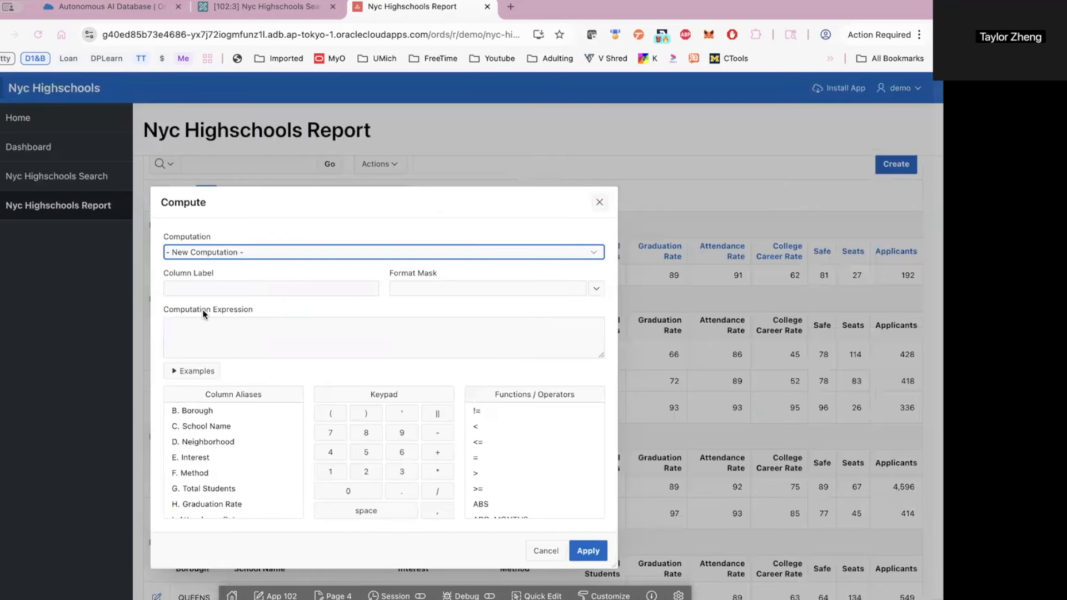
{"action": "left_click", "coordinate": [237, 286]}
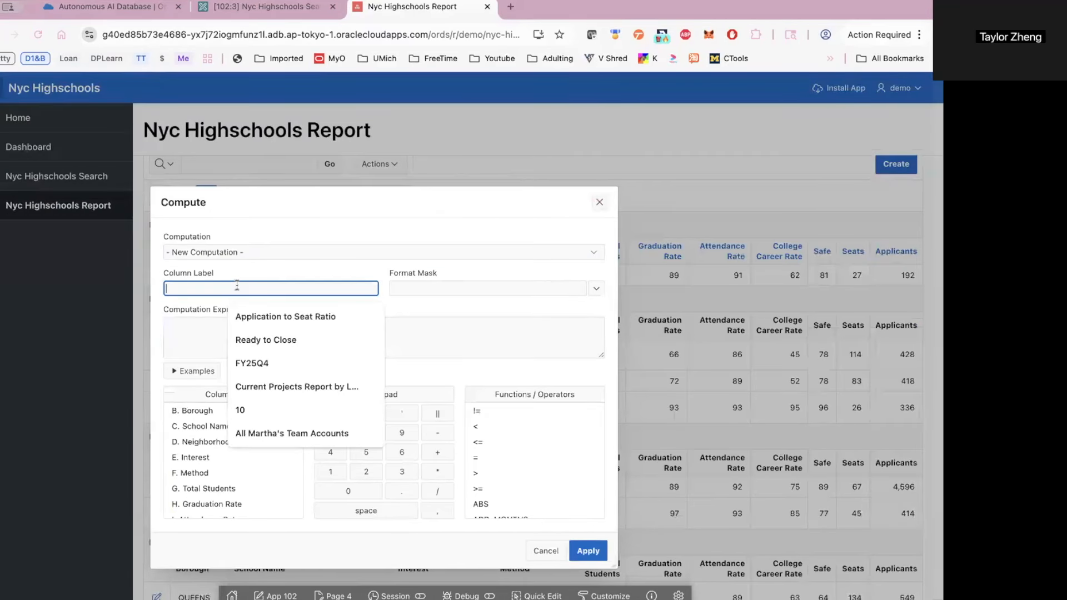
{"action": "left_click", "coordinate": [251, 315]}
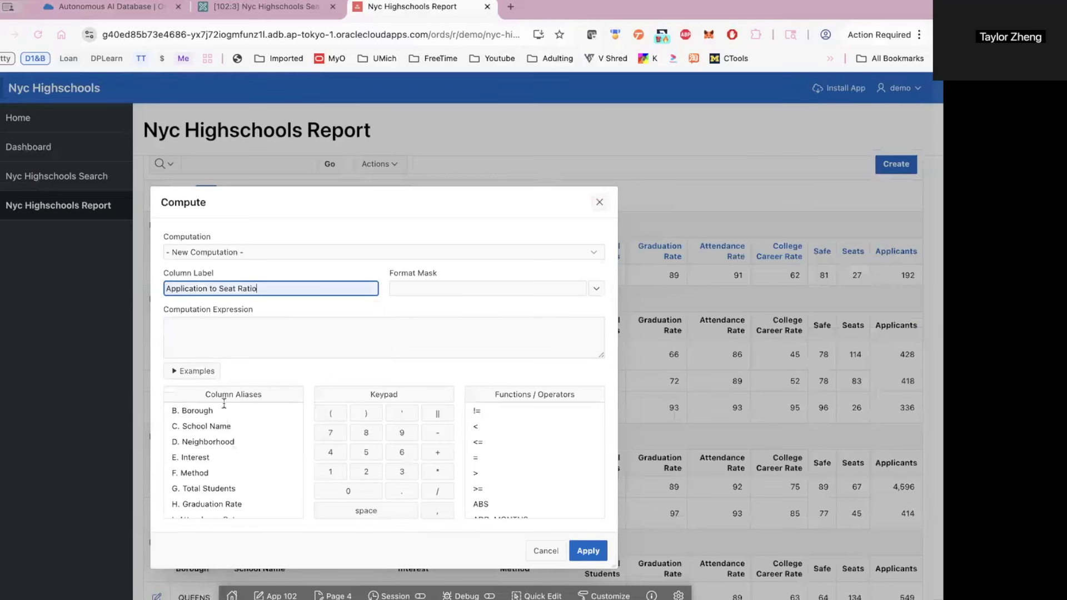
{"action": "scroll", "coordinate": [219, 476], "scroll_direction": "down", "scroll_amount": 3}
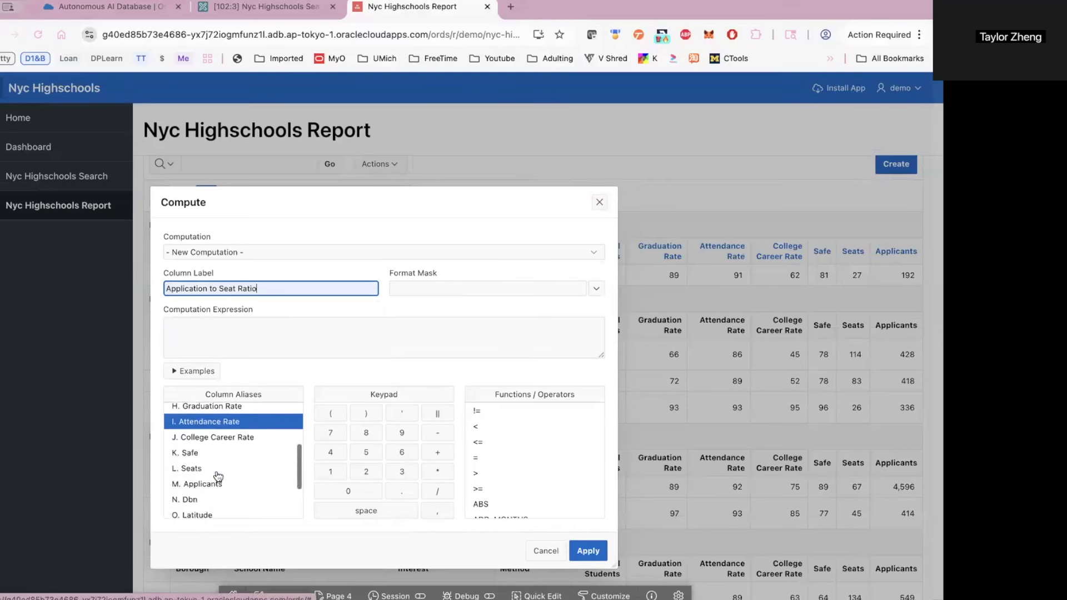
{"action": "left_click", "coordinate": [245, 335]}
{"action": "left_click", "coordinate": [234, 474]}
{"action": "left_click", "coordinate": [437, 491]}
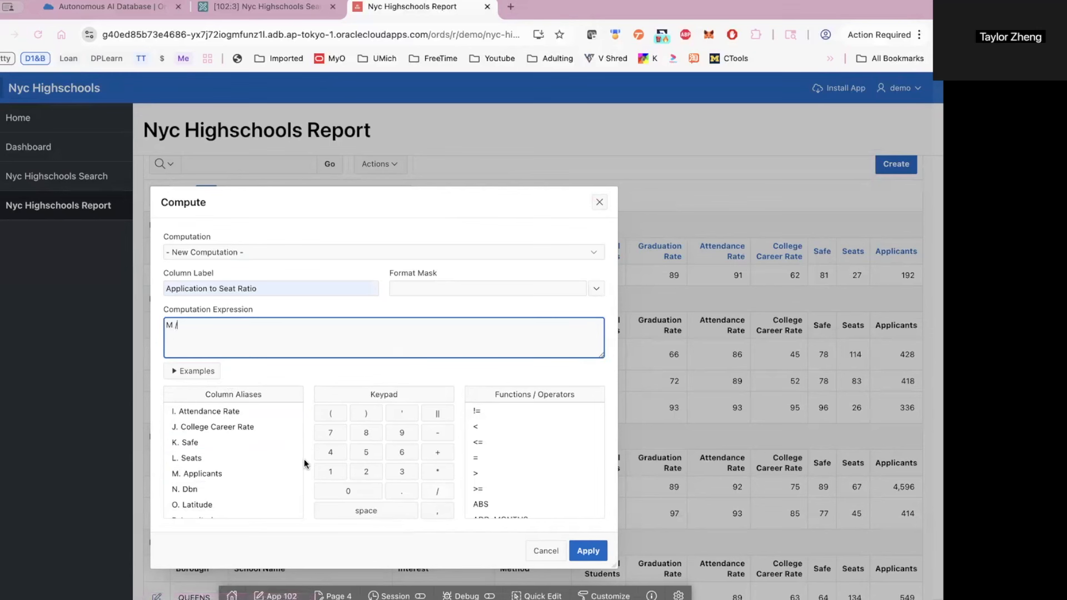
{"action": "left_click", "coordinate": [214, 458]}
Give the computation the 5,234.10 format mask and apply it to the report
{"action": "left_click", "coordinate": [512, 306]}
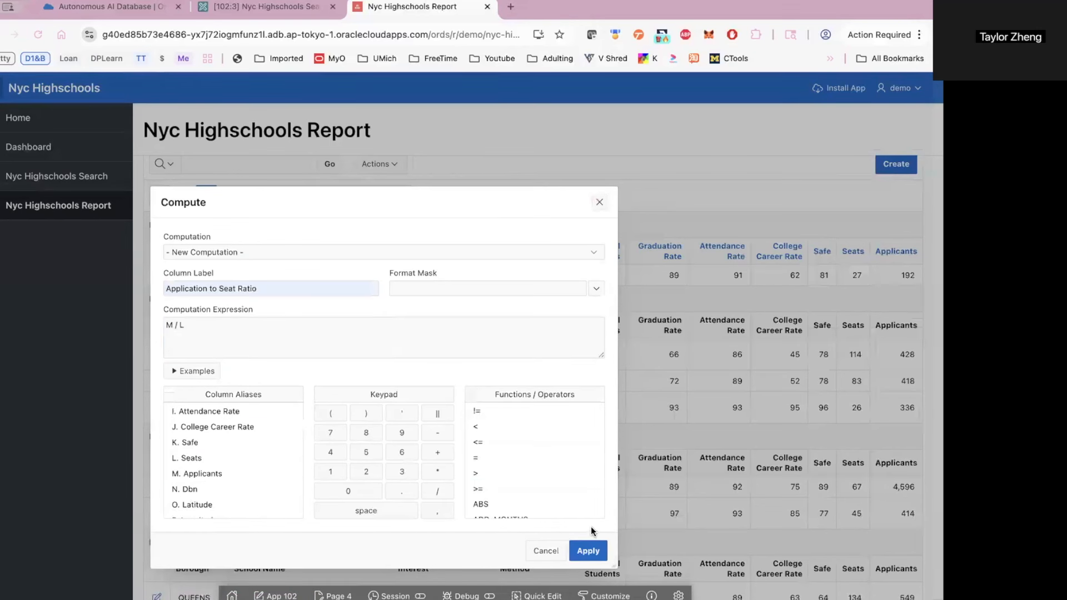
{"action": "left_click", "coordinate": [512, 288]}
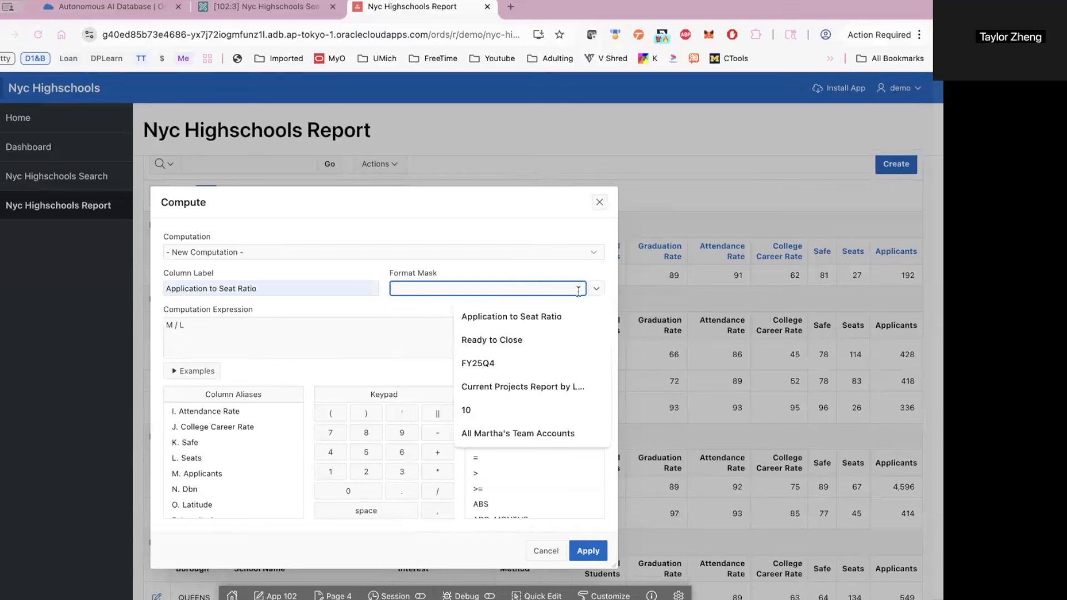
{"action": "left_click", "coordinate": [596, 290]}
{"action": "left_click", "coordinate": [597, 291]}
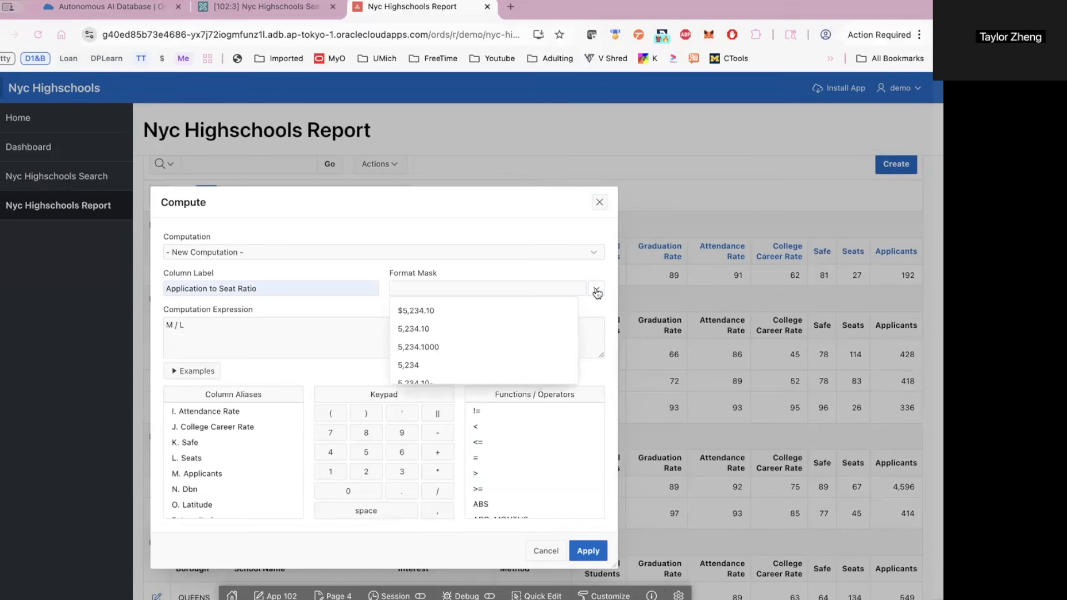
{"action": "left_click", "coordinate": [502, 329]}
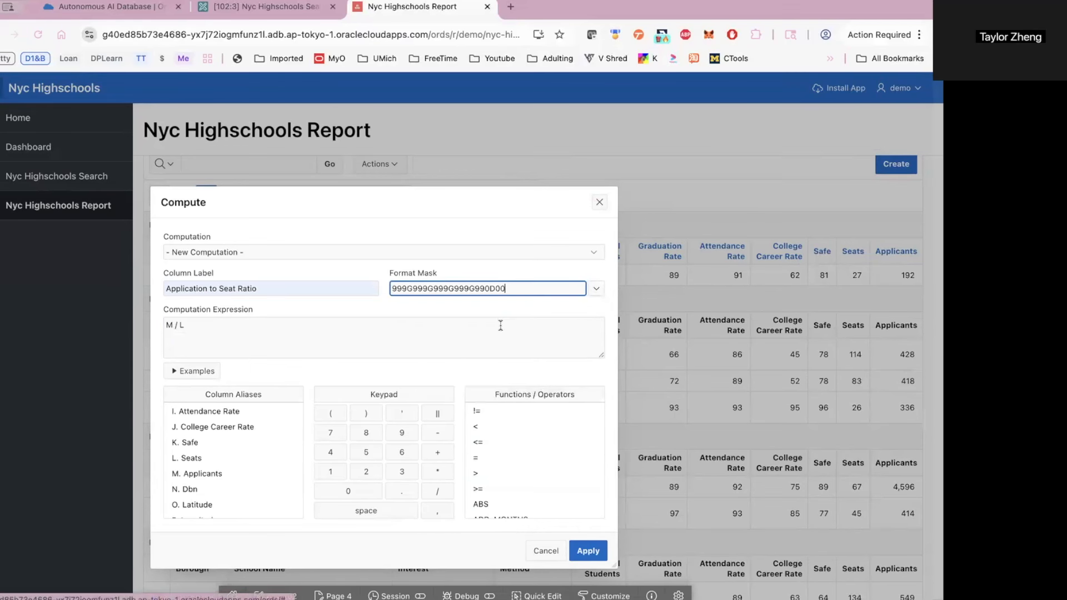
{"action": "left_click", "coordinate": [589, 551]}
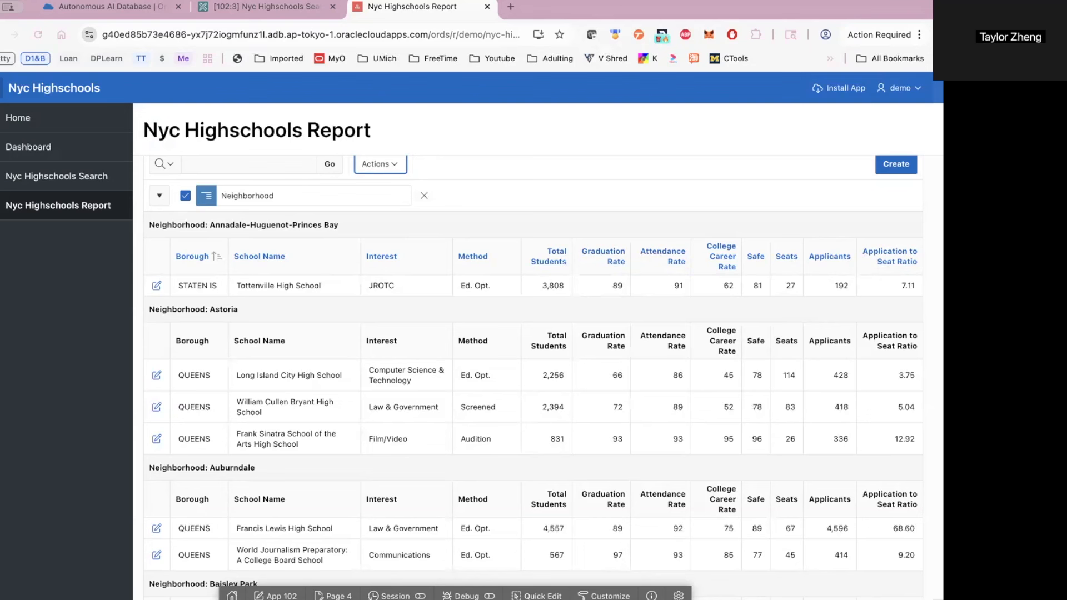
Create a horizontal bar chart of the average Application to Seat Ratio, labelled by Borough
{"action": "left_click", "coordinate": [387, 165]}
{"action": "mouse_move", "coordinate": [408, 240]}
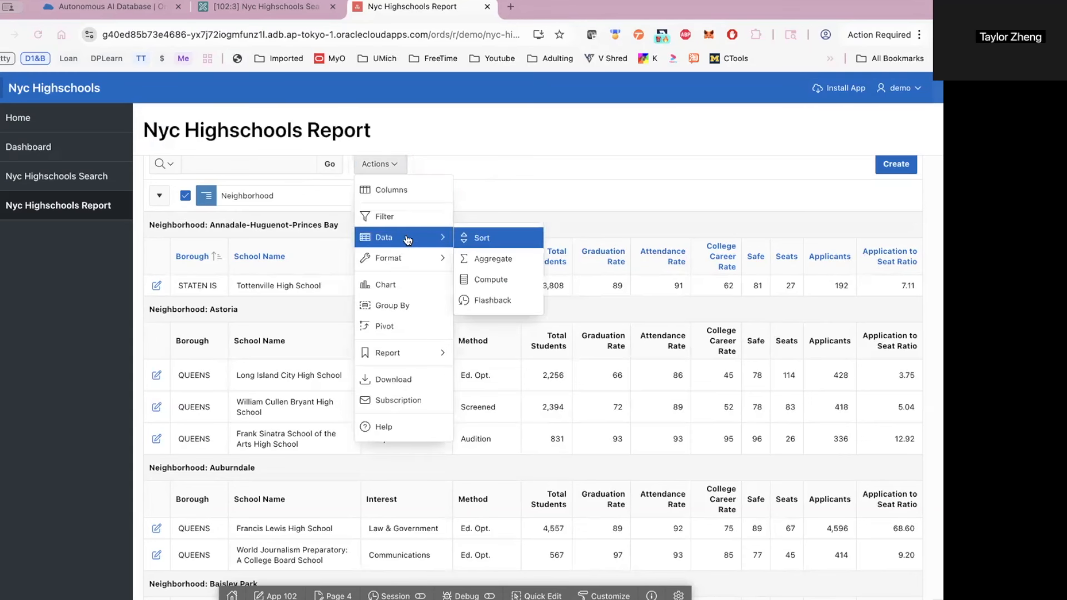
{"action": "left_click", "coordinate": [394, 284]}
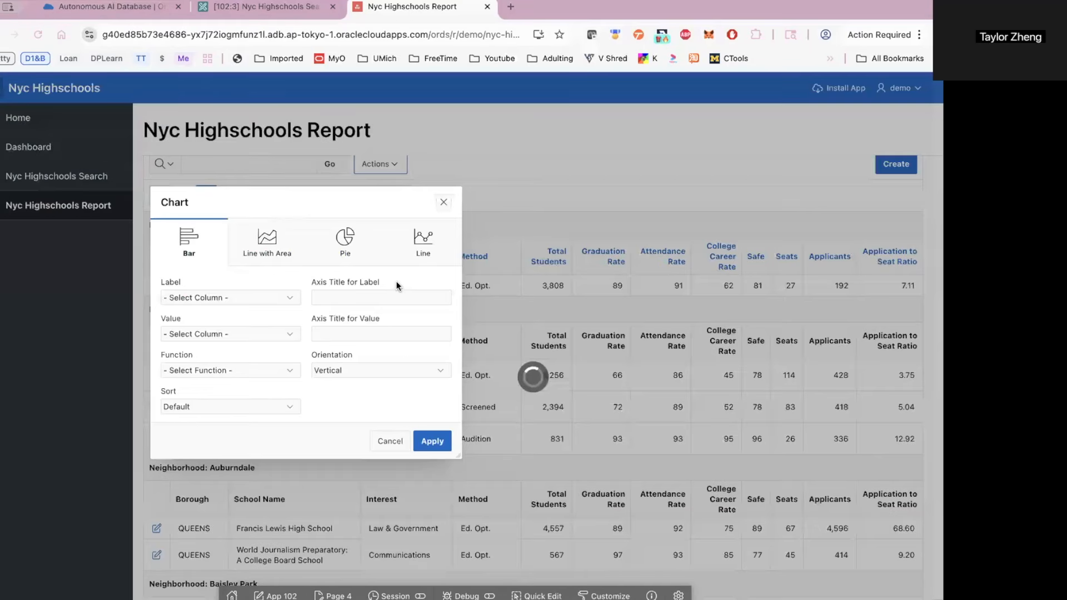
{"action": "left_click", "coordinate": [241, 295]}
{"action": "left_click", "coordinate": [212, 341]}
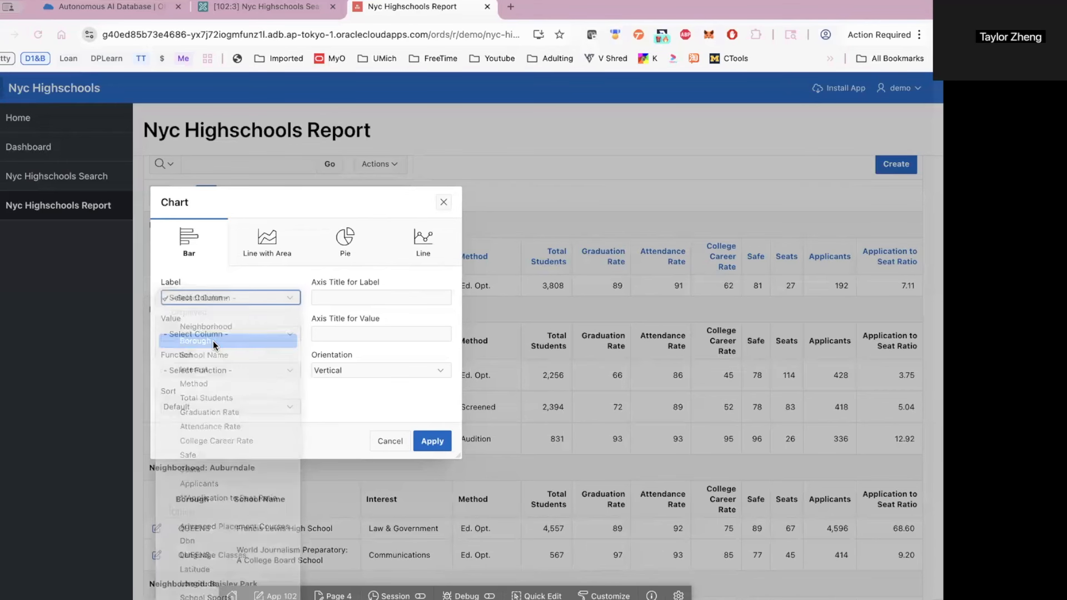
{"action": "left_click", "coordinate": [228, 332]}
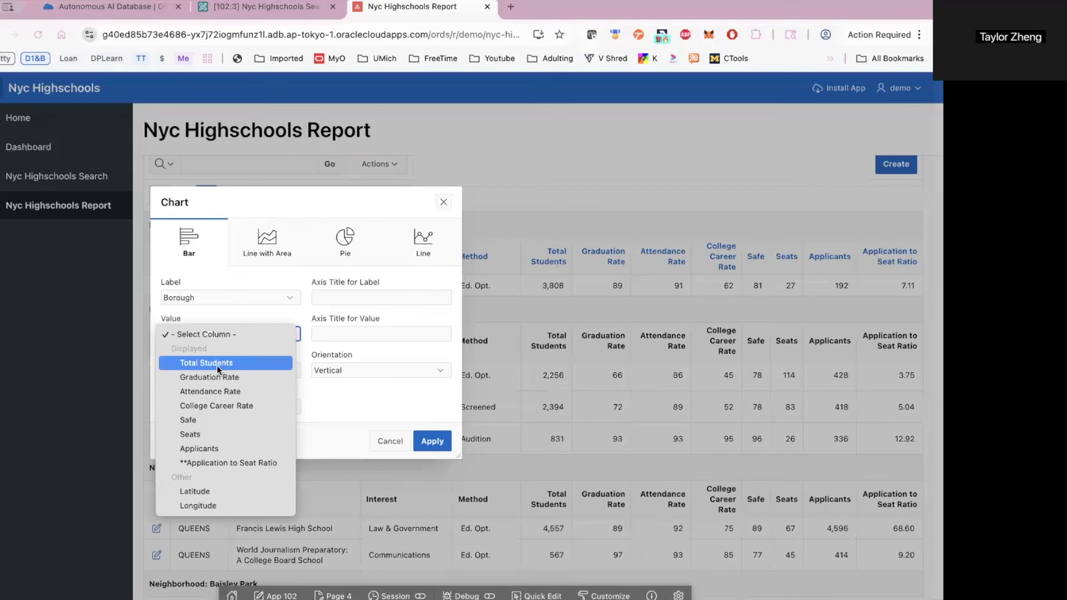
{"action": "left_click", "coordinate": [214, 465]}
{"action": "left_click", "coordinate": [229, 372]}
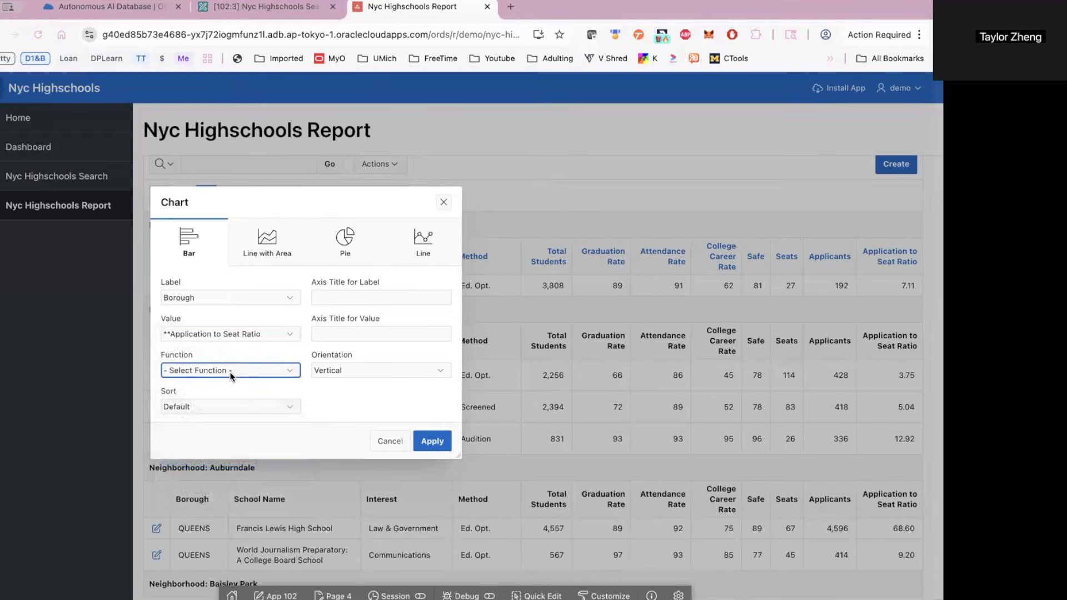
{"action": "left_click", "coordinate": [216, 397]}
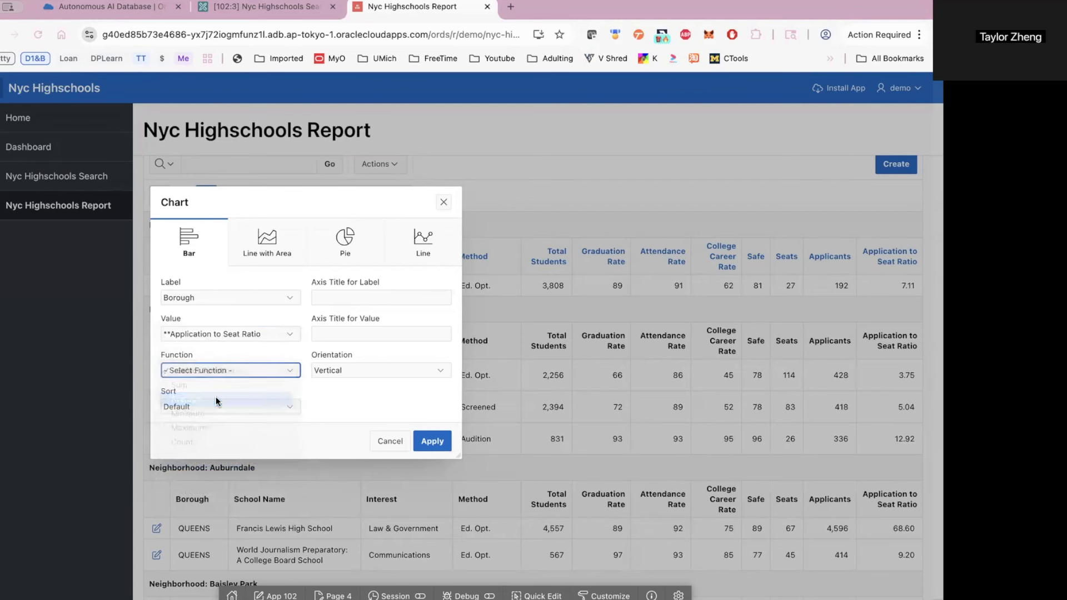
{"action": "left_click", "coordinate": [360, 369]}
{"action": "left_click", "coordinate": [356, 385]}
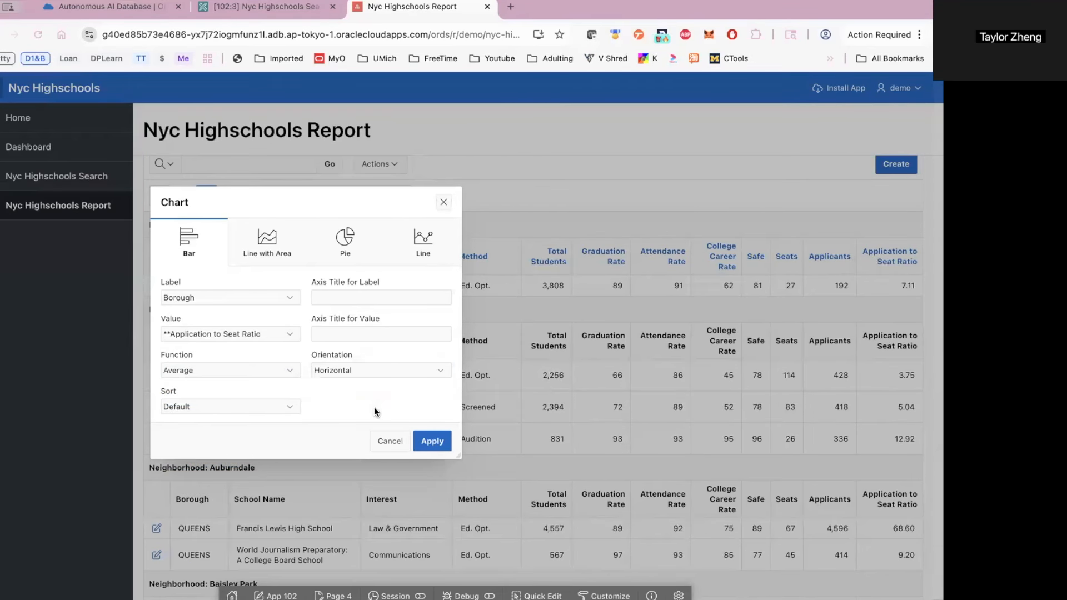
{"action": "left_click", "coordinate": [428, 442]}
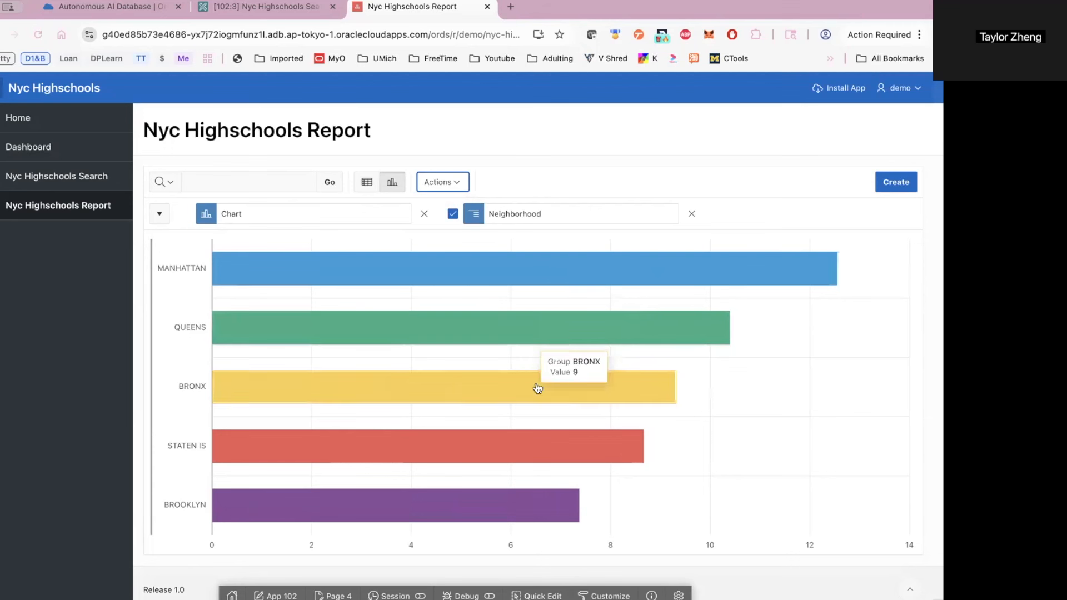
Inspect the borough chart and switch between the report's table and chart views, ending on the table
{"action": "mouse_move", "coordinate": [532, 399]}
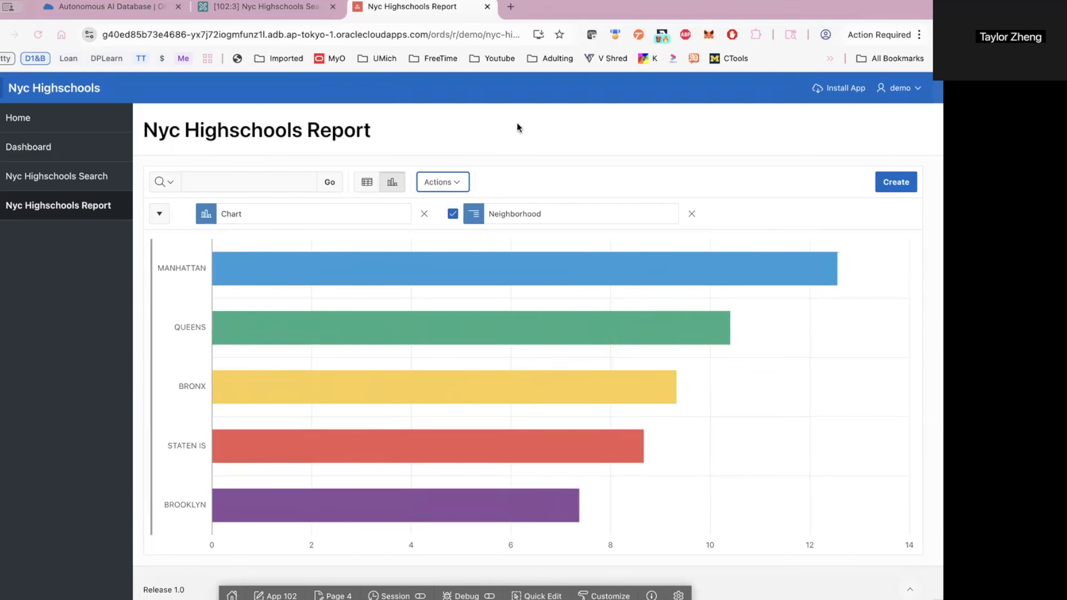
{"action": "left_click", "coordinate": [368, 187]}
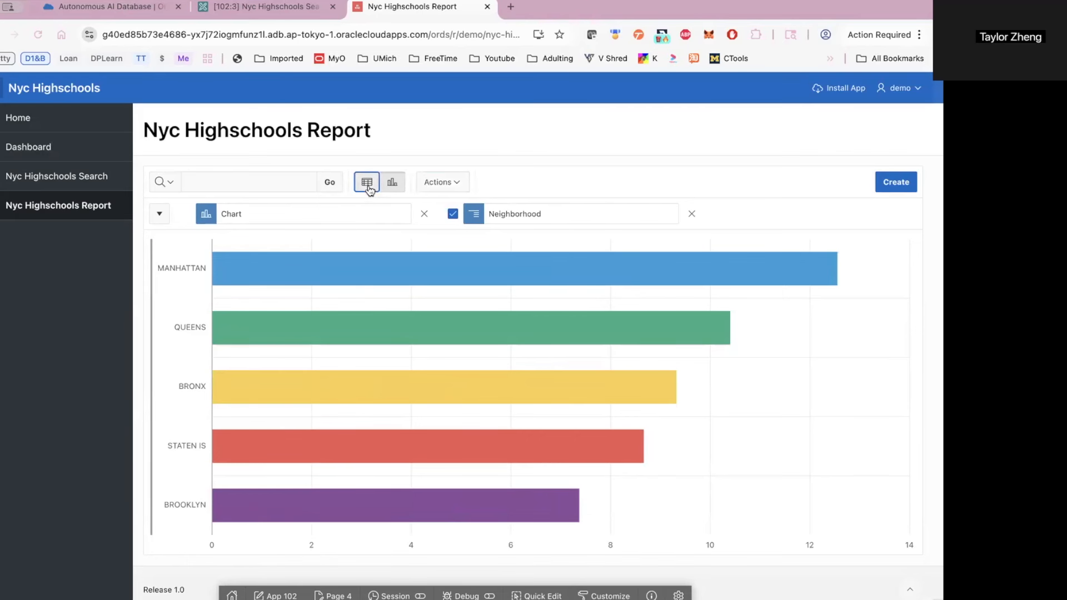
{"action": "left_click", "coordinate": [392, 183]}
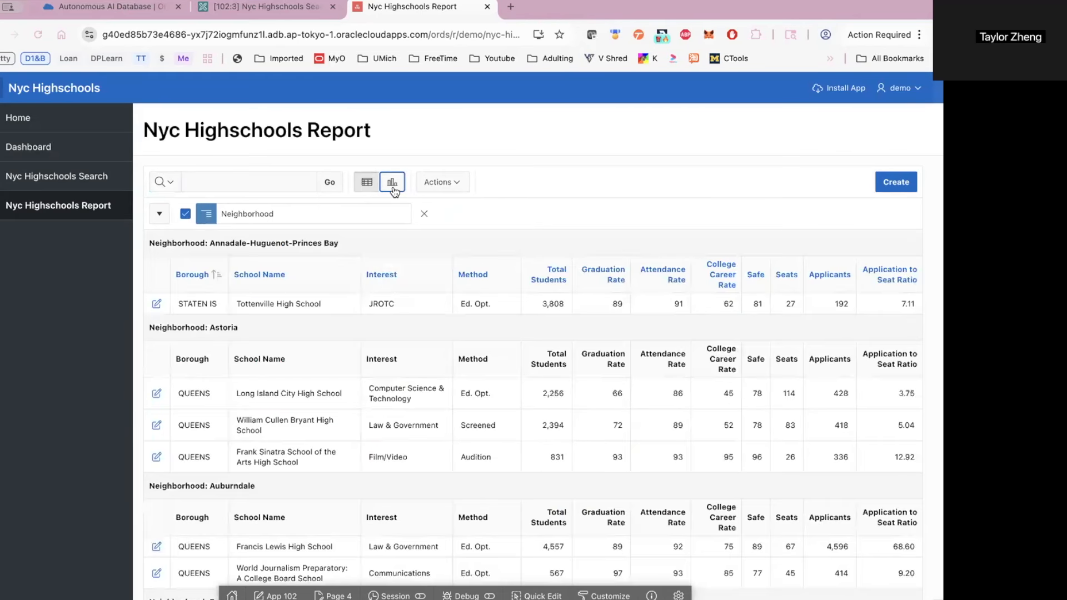
{"action": "left_click", "coordinate": [361, 188]}
Sort the Nyc Highschools report first by School Name in ascending order
{"action": "left_click", "coordinate": [452, 186]}
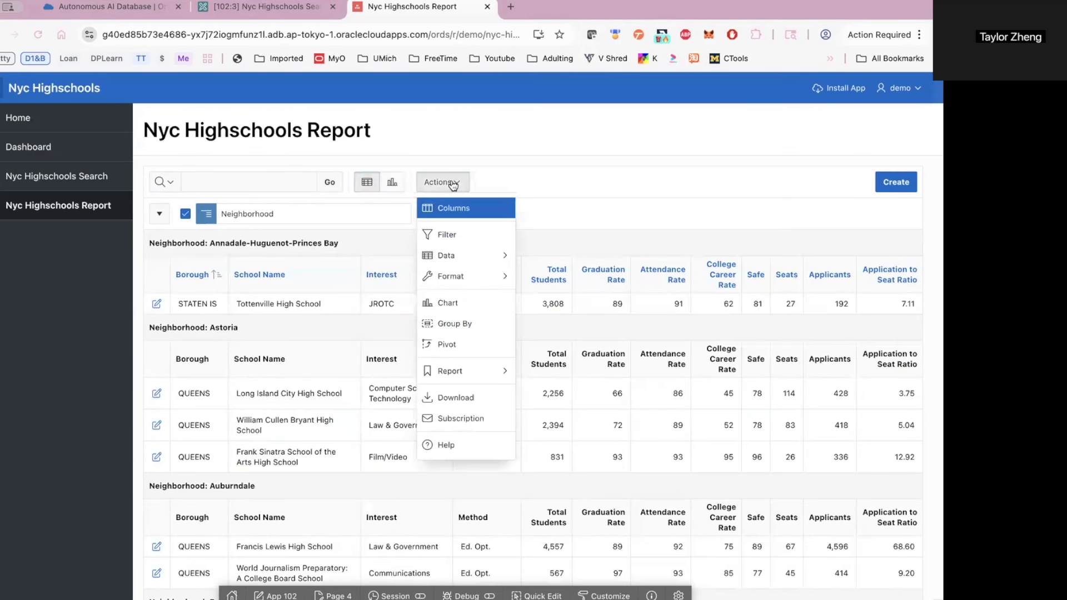
{"action": "mouse_move", "coordinate": [469, 259]}
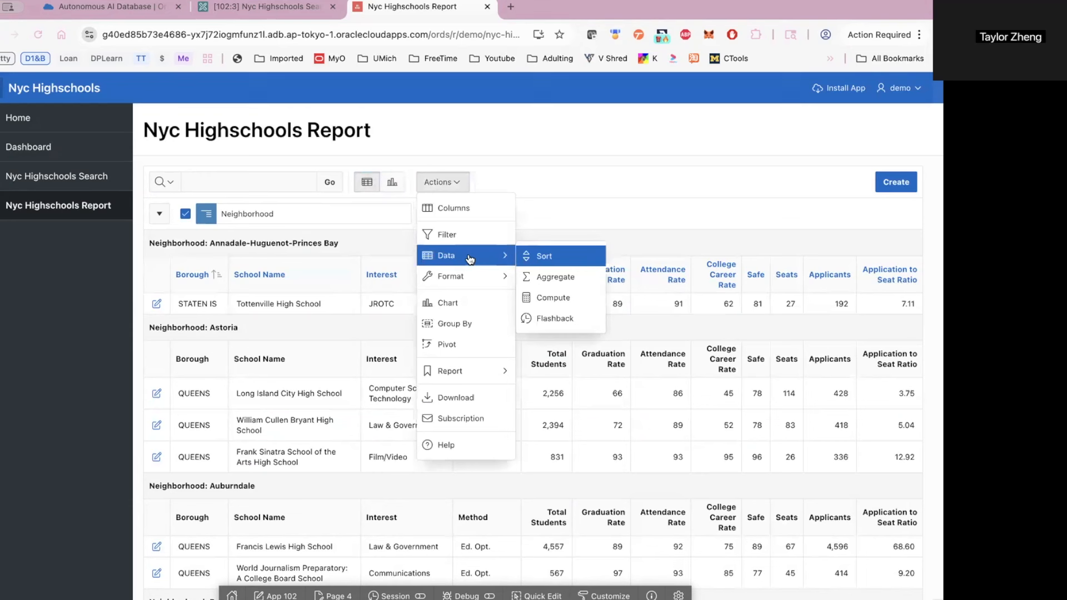
{"action": "left_click", "coordinate": [552, 255]}
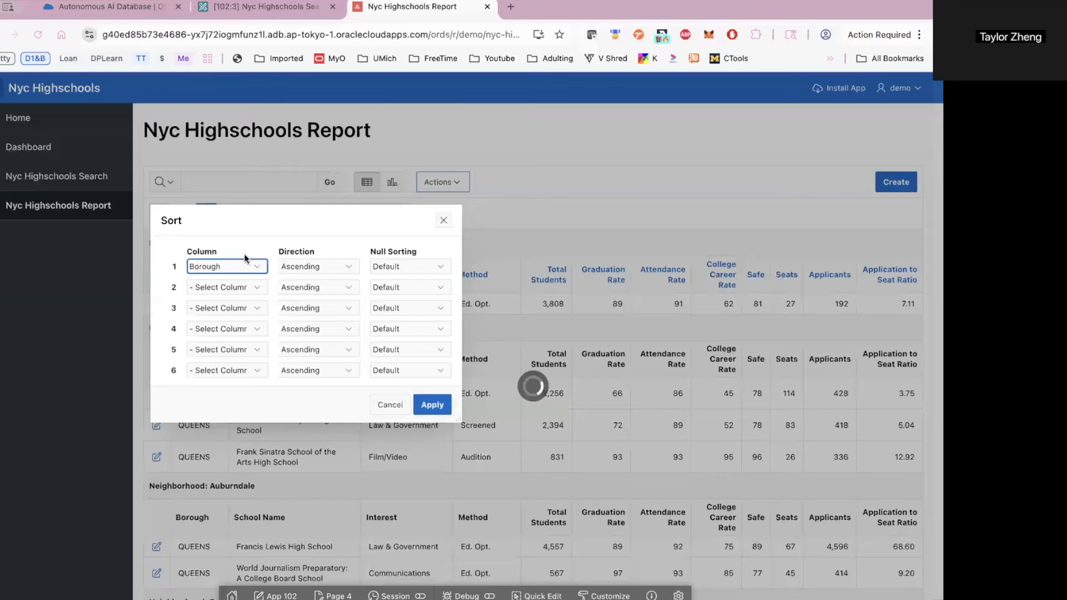
{"action": "left_click", "coordinate": [218, 266]}
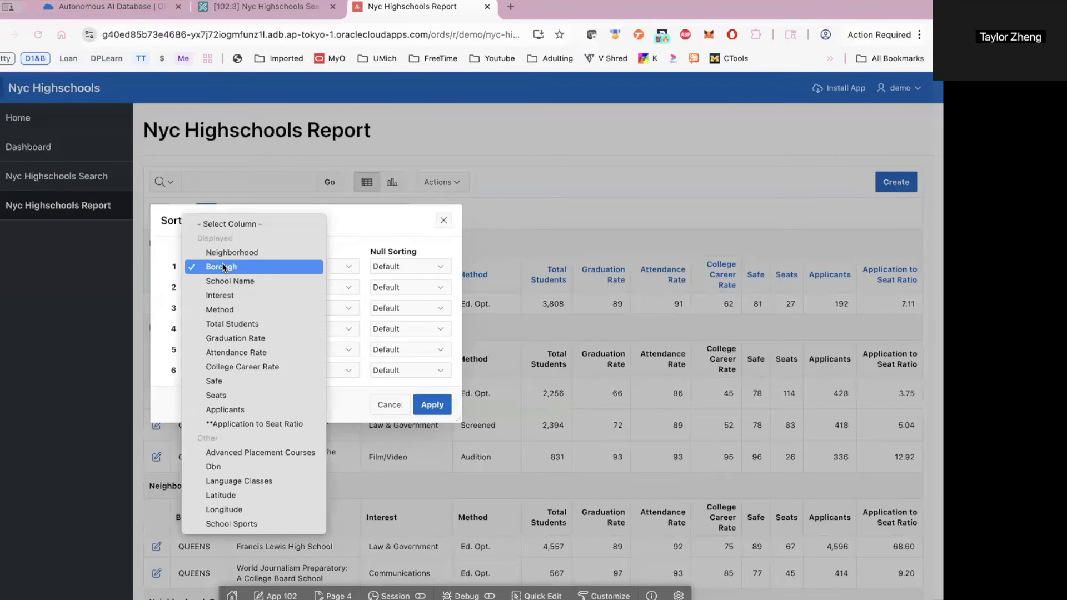
{"action": "left_click", "coordinate": [247, 281]}
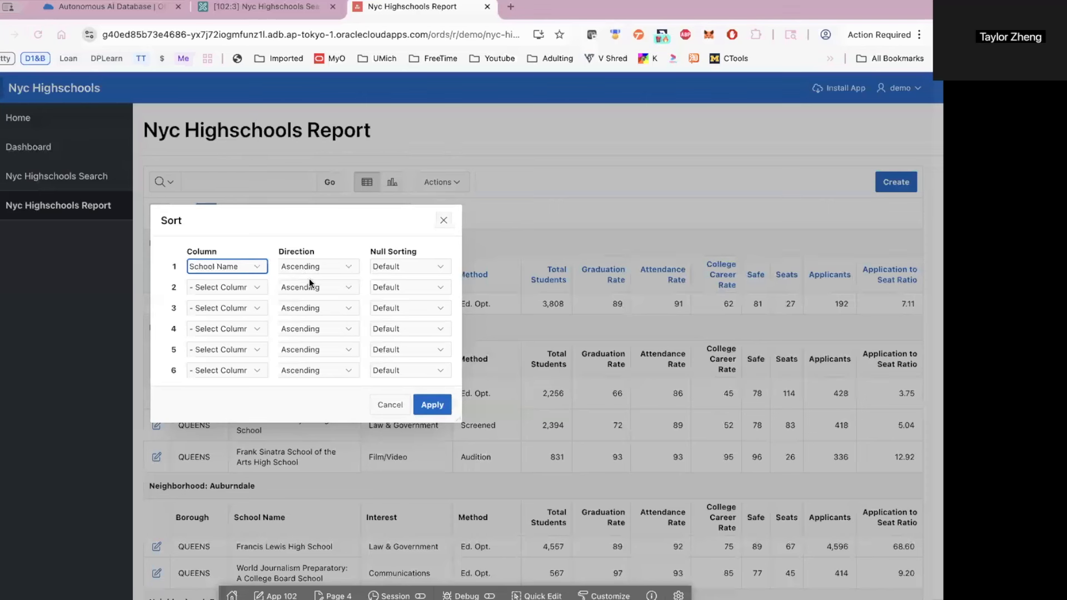
Add Seats as the second sort column, in descending order with nulls always last
{"action": "left_click", "coordinate": [217, 288]}
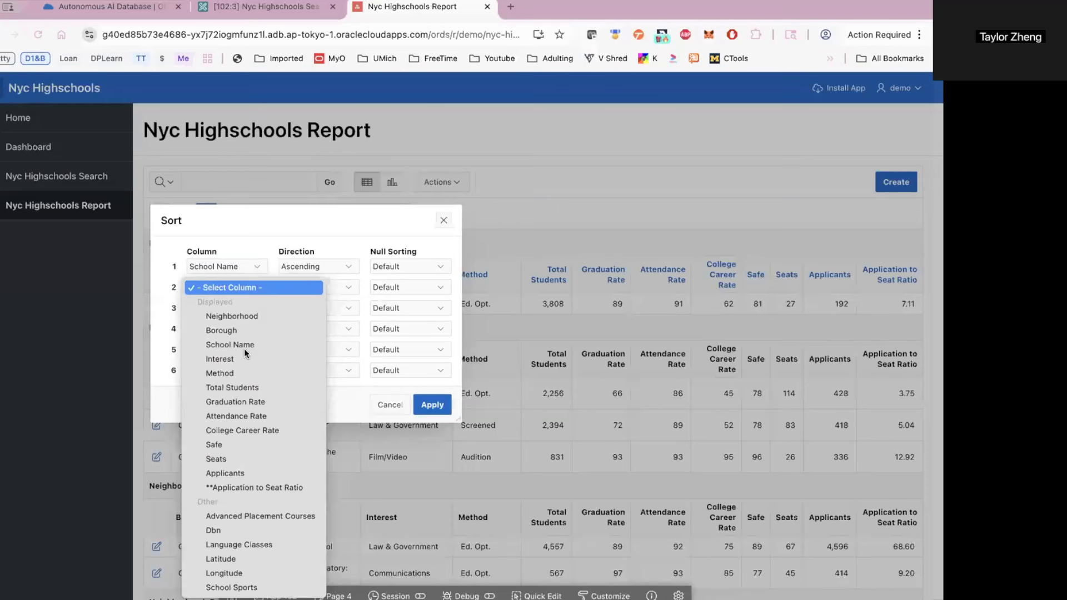
{"action": "left_click", "coordinate": [234, 459]}
{"action": "left_click", "coordinate": [313, 292]}
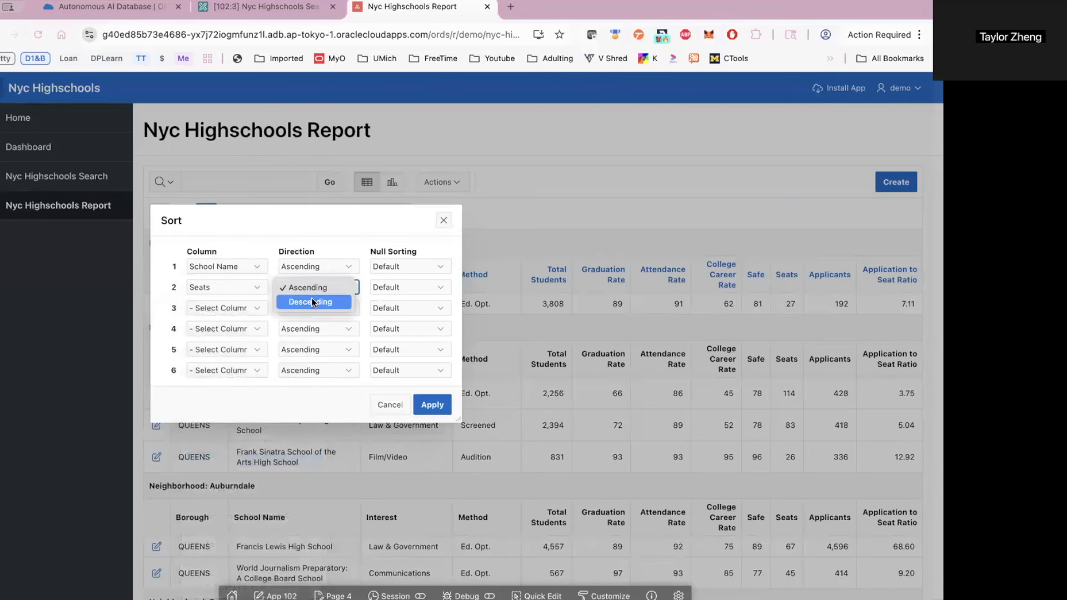
{"action": "left_click", "coordinate": [334, 300]}
{"action": "left_click", "coordinate": [408, 291]}
{"action": "left_click", "coordinate": [408, 303]}
Add Graduation Rate as the third sort column and apply the sorting to the report
{"action": "left_click", "coordinate": [209, 309]}
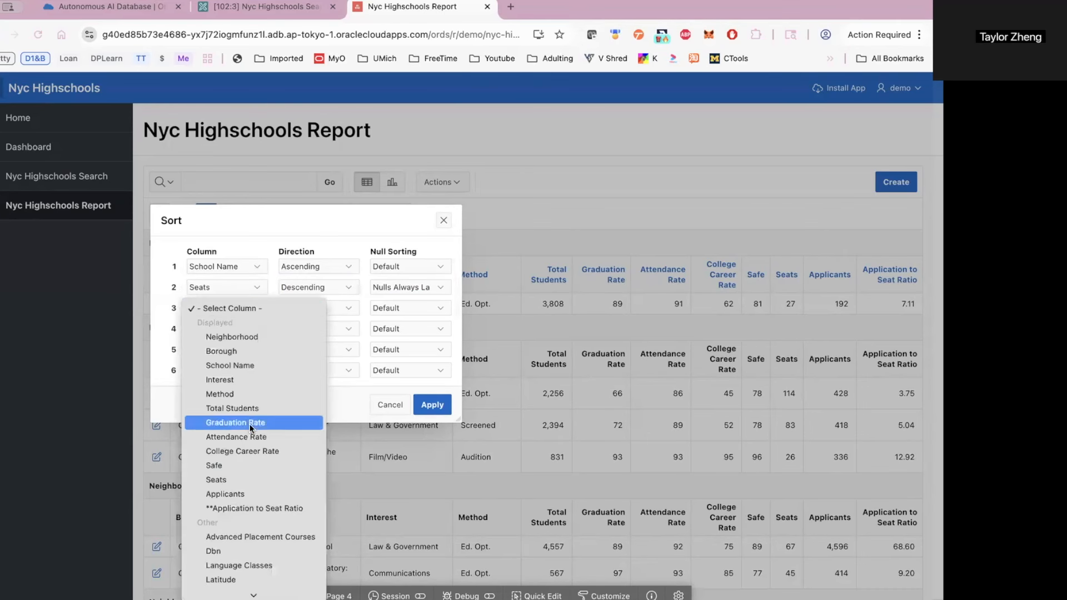
{"action": "left_click", "coordinate": [249, 423]}
{"action": "left_click", "coordinate": [298, 305]}
{"action": "left_click", "coordinate": [302, 309]}
{"action": "left_click", "coordinate": [430, 406]}
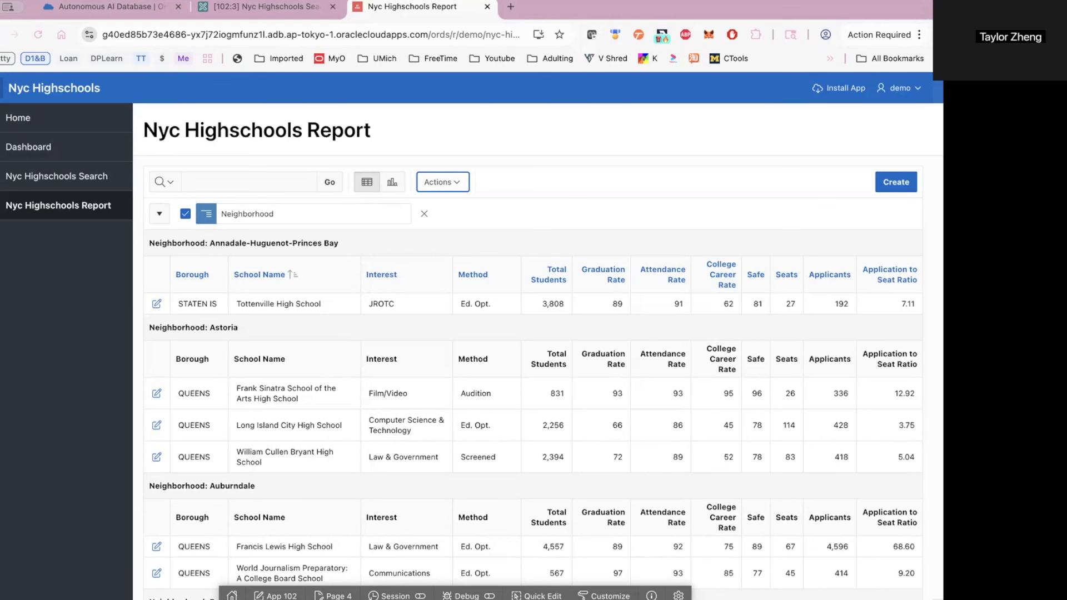
Save the customized report as a named report called Report 1 and check the available saved reports
{"action": "left_click", "coordinate": [449, 188]}
{"action": "mouse_move", "coordinate": [461, 371]}
{"action": "left_click", "coordinate": [567, 377]}
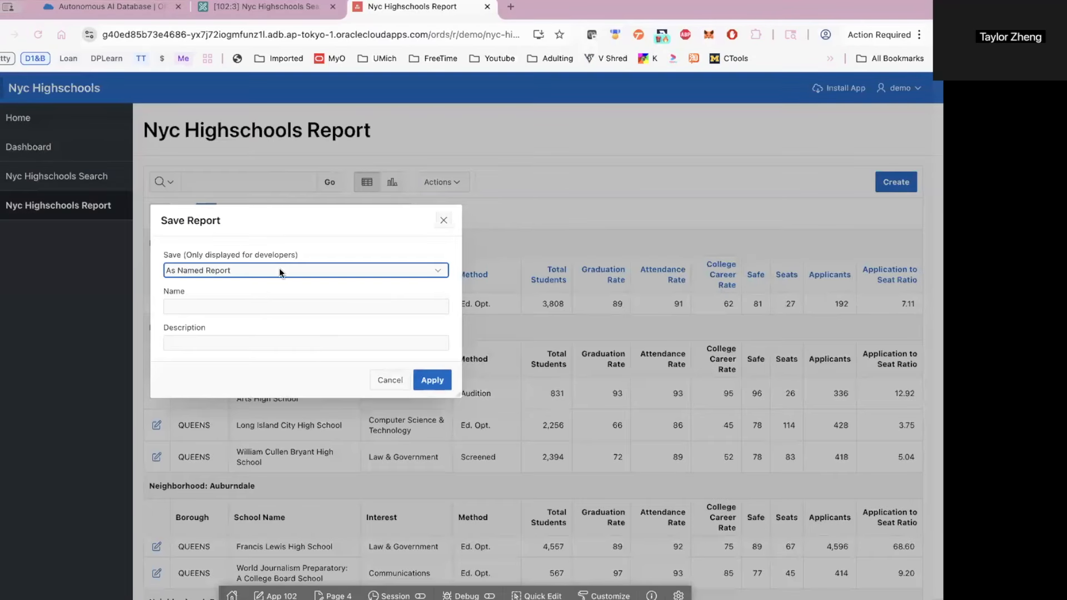
{"action": "left_click", "coordinate": [279, 269]}
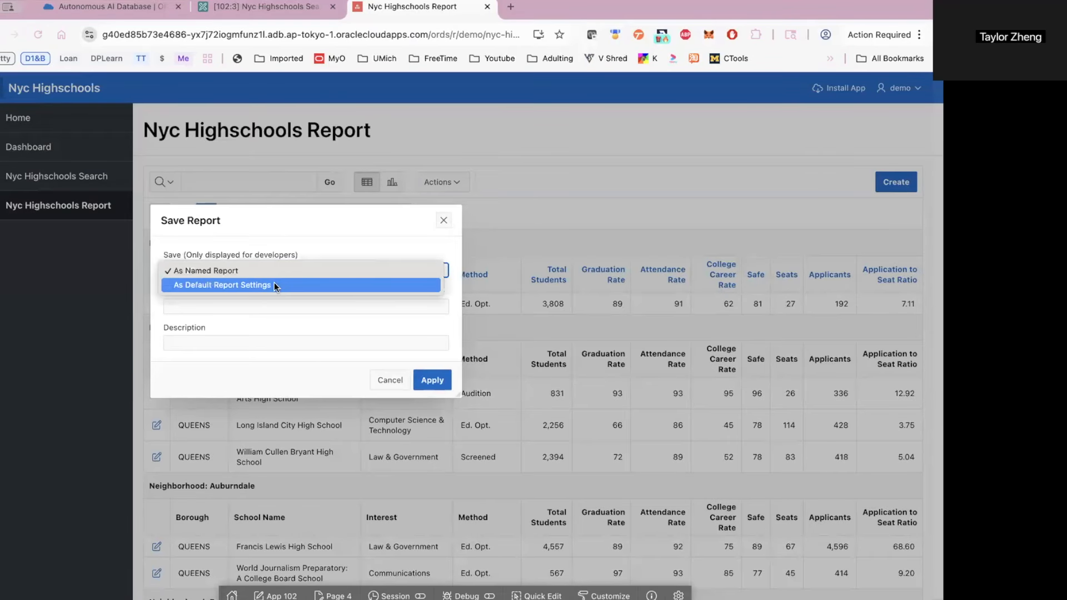
{"action": "left_click", "coordinate": [396, 225]}
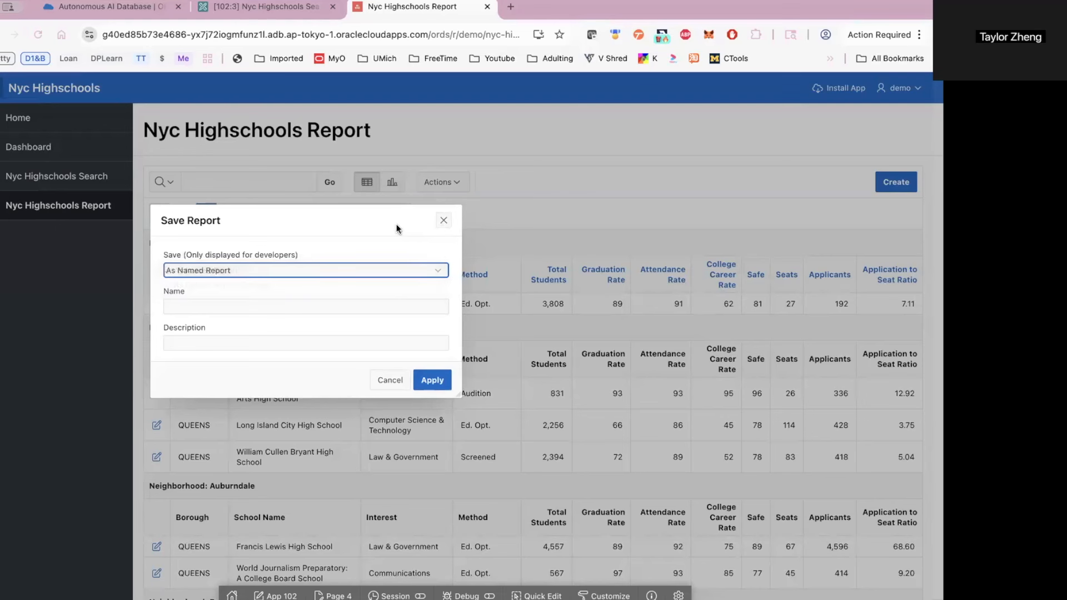
{"action": "left_click", "coordinate": [359, 301]}
{"action": "type", "text": "R"}
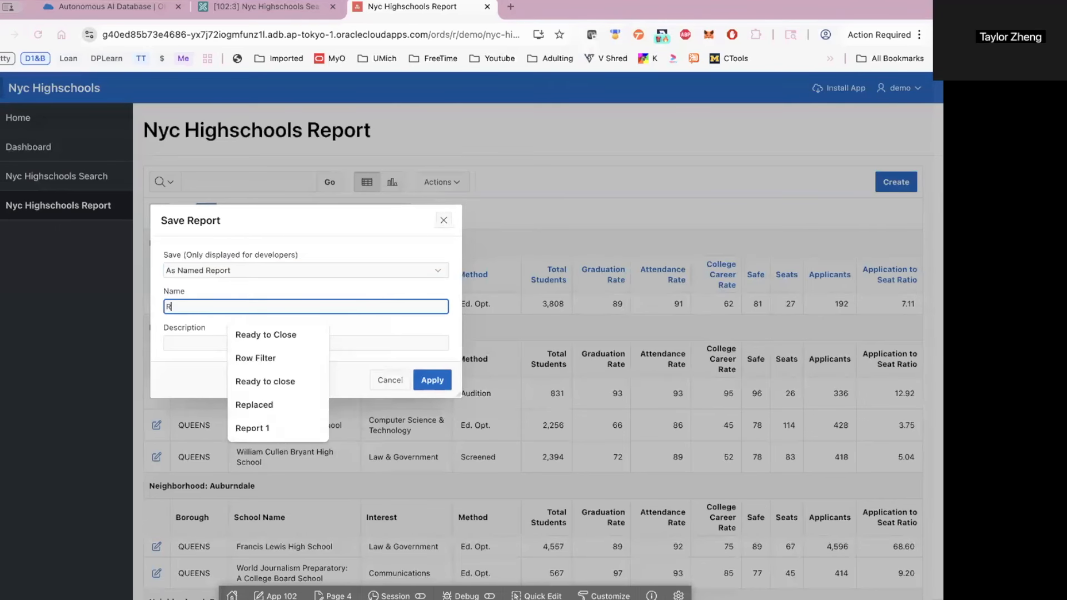
{"action": "type", "text": "eport 1"}
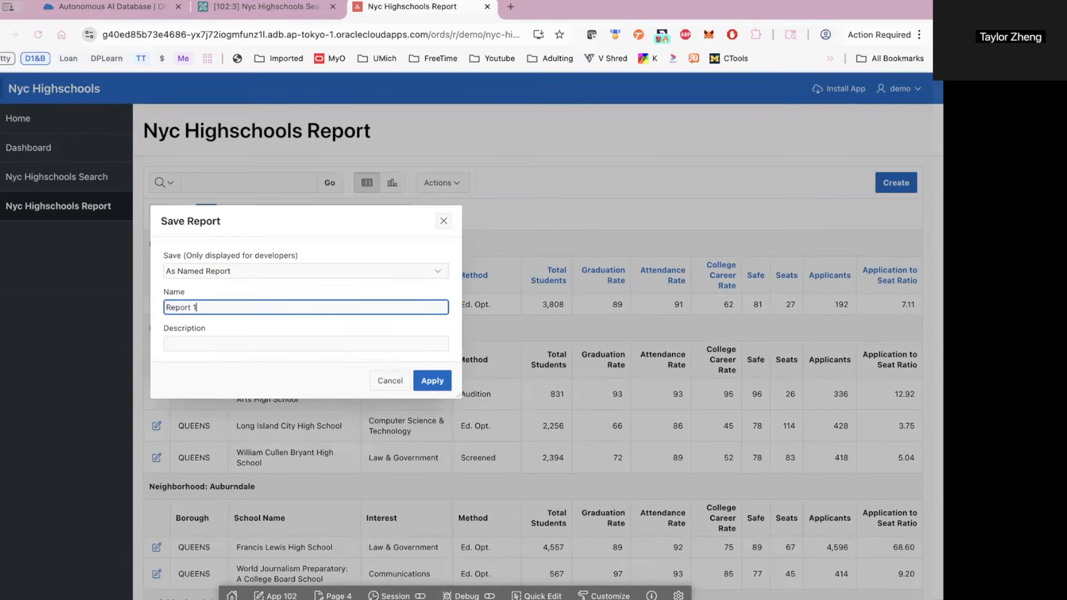
{"action": "left_click", "coordinate": [416, 373]}
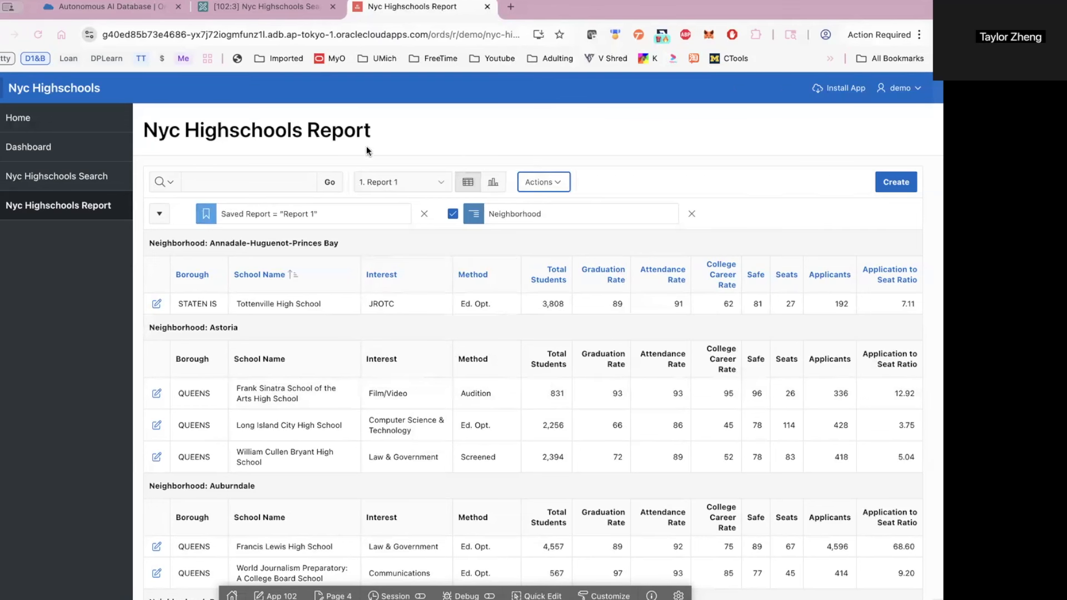
{"action": "left_click", "coordinate": [408, 181]}
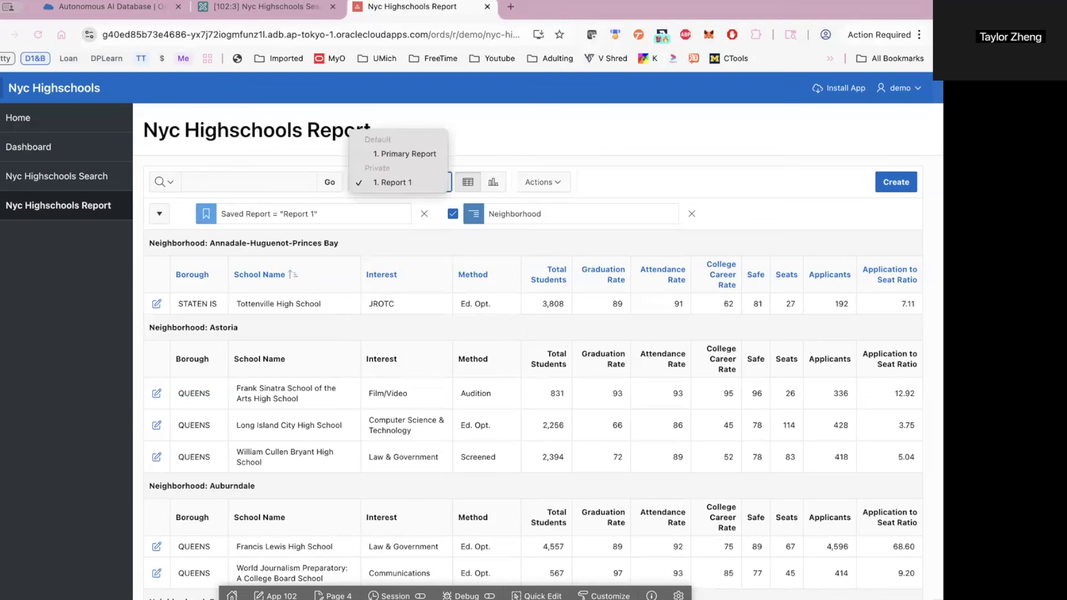
{"action": "key", "text": "Escape"}
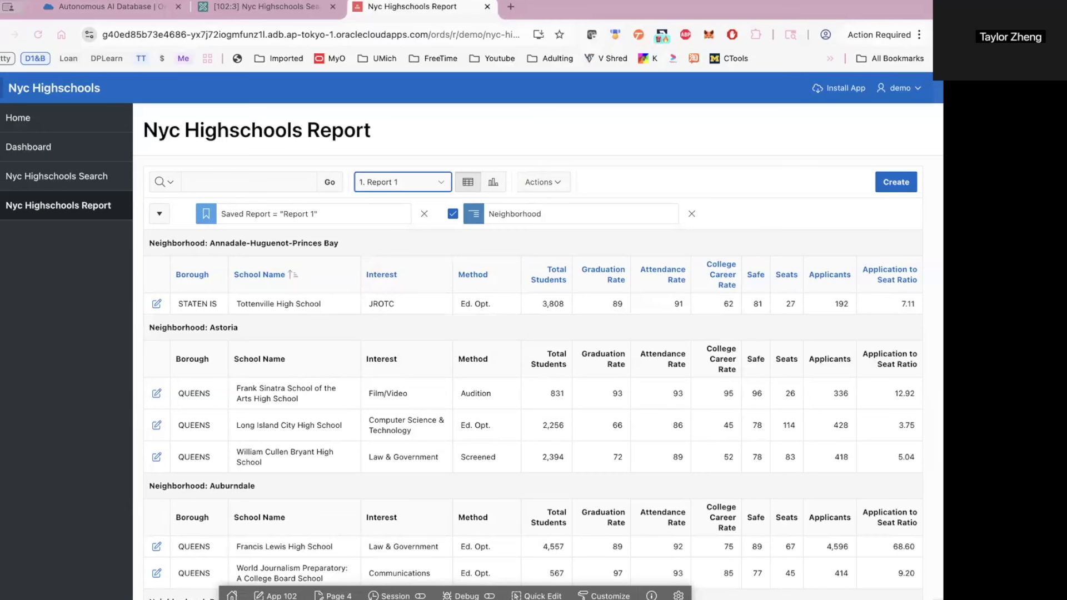
Open the Tottenville High School record's edit form and bring up its page 5 in Page Designer
{"action": "left_click", "coordinate": [157, 304]}
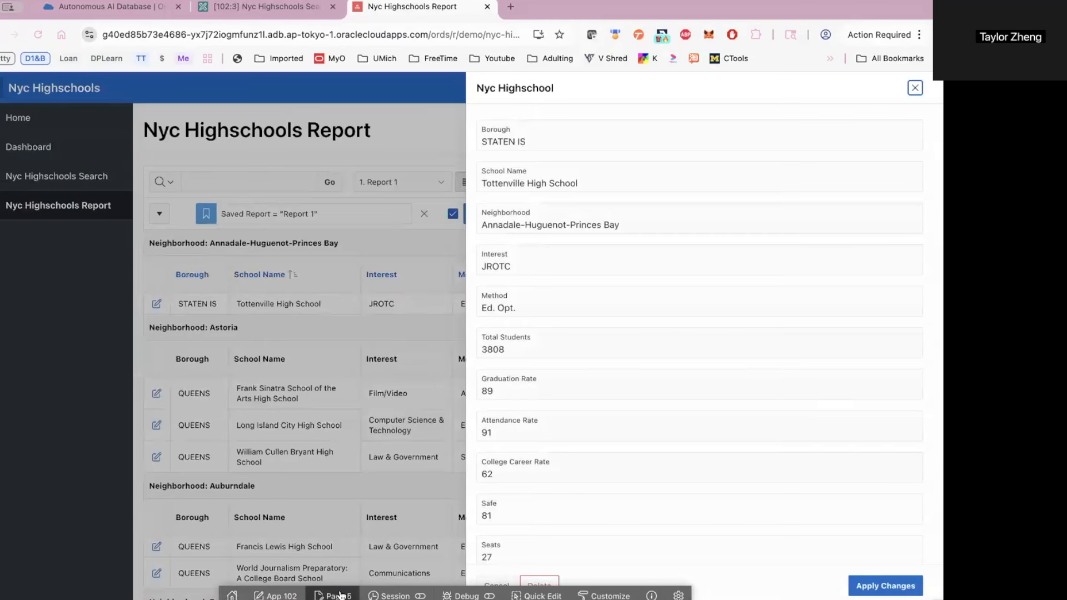
{"action": "left_click", "coordinate": [341, 595]}
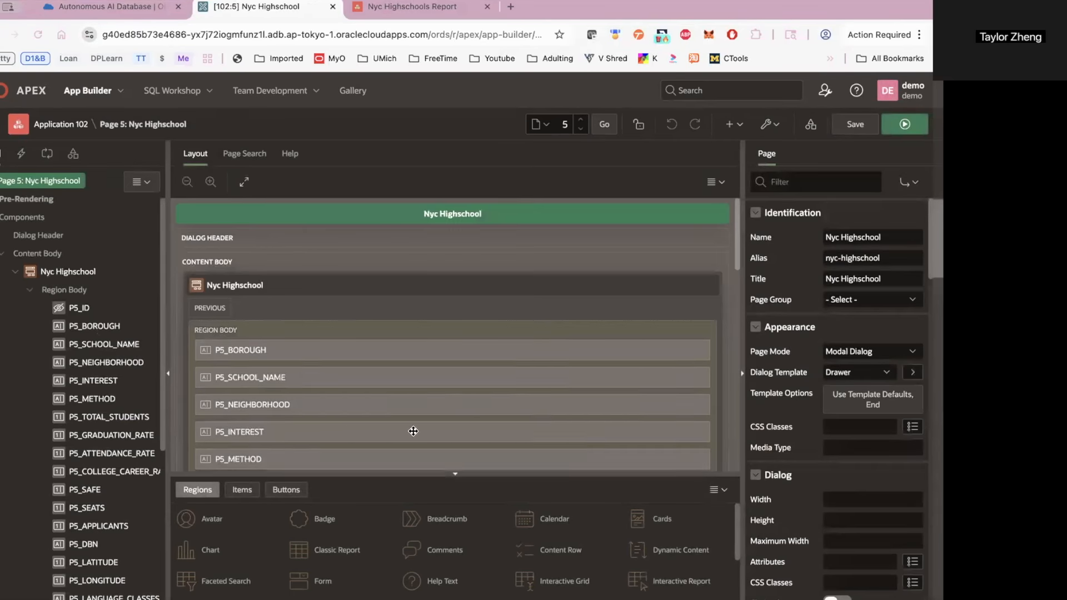
{"action": "scroll", "coordinate": [411, 434], "scroll_direction": "down", "scroll_amount": 3}
{"action": "scroll", "coordinate": [413, 434], "scroll_direction": "down", "scroll_amount": 3}
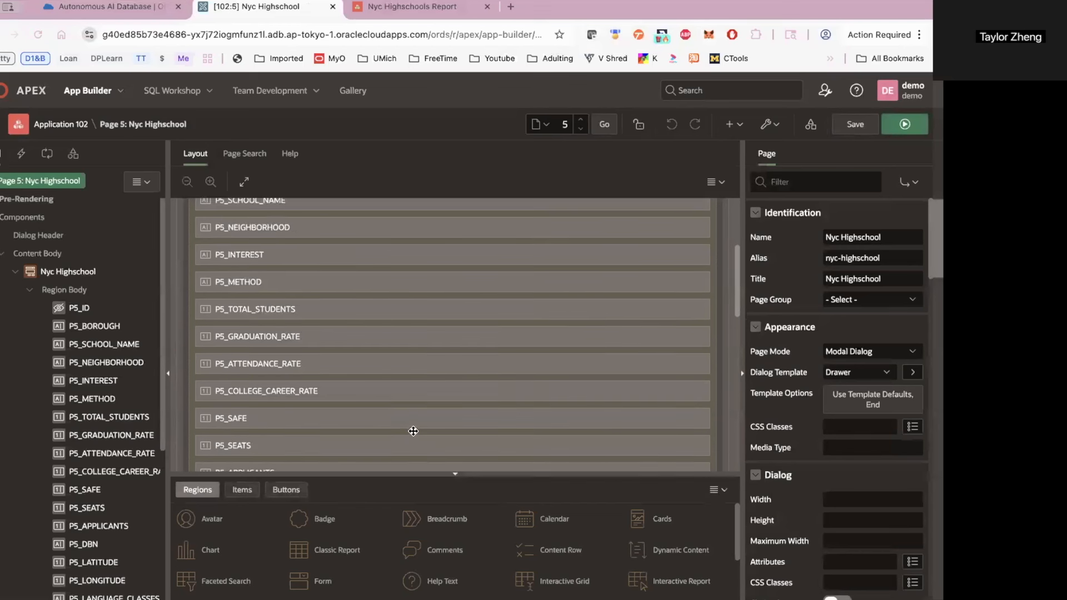
Place P5_GRADUATION_RATE, P5_ATTENDANCE_RATE and P5_COLLEGE_CAREER_RATE side by side on one row, save the page and reopen the Tottenville High School form
{"action": "left_click_drag", "start_coordinate": [301, 369], "coordinate": [702, 335]}
{"action": "left_click_drag", "start_coordinate": [266, 290], "coordinate": [194, 288]}
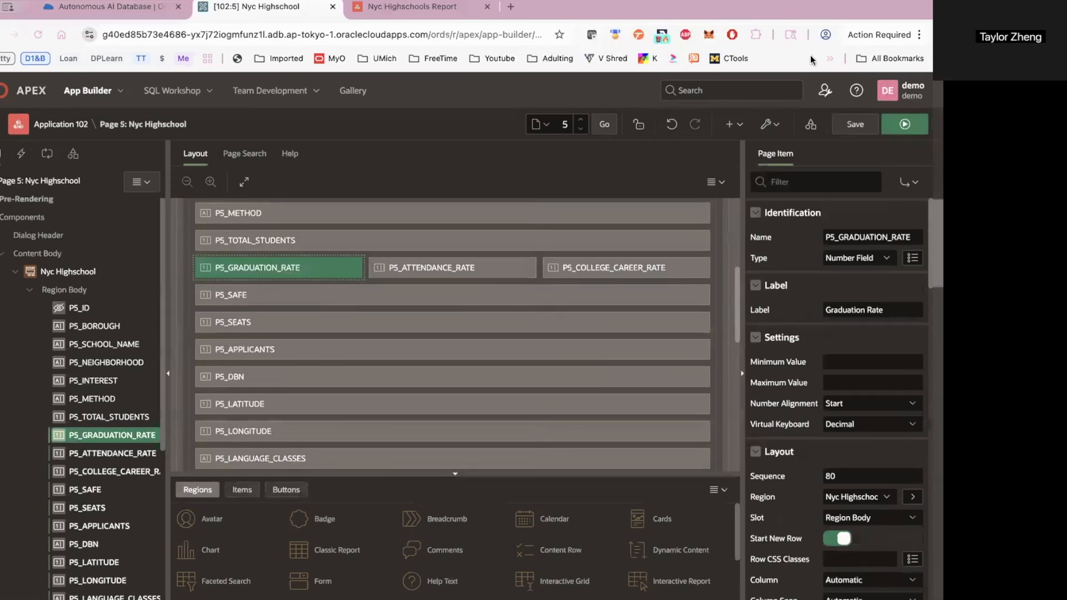
{"action": "left_click", "coordinate": [903, 125]}
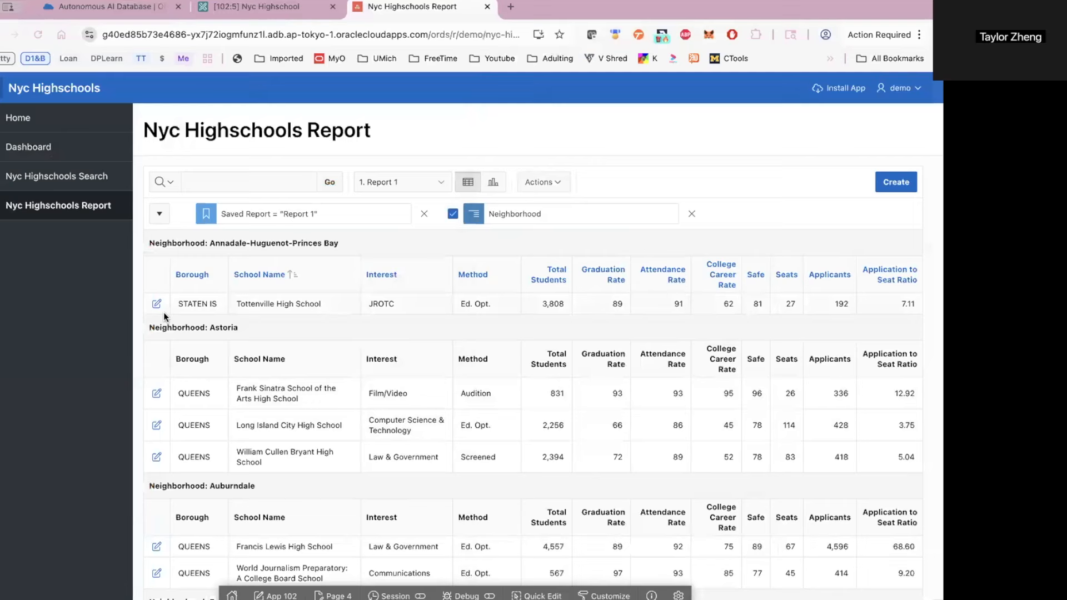
{"action": "left_click", "coordinate": [157, 304]}
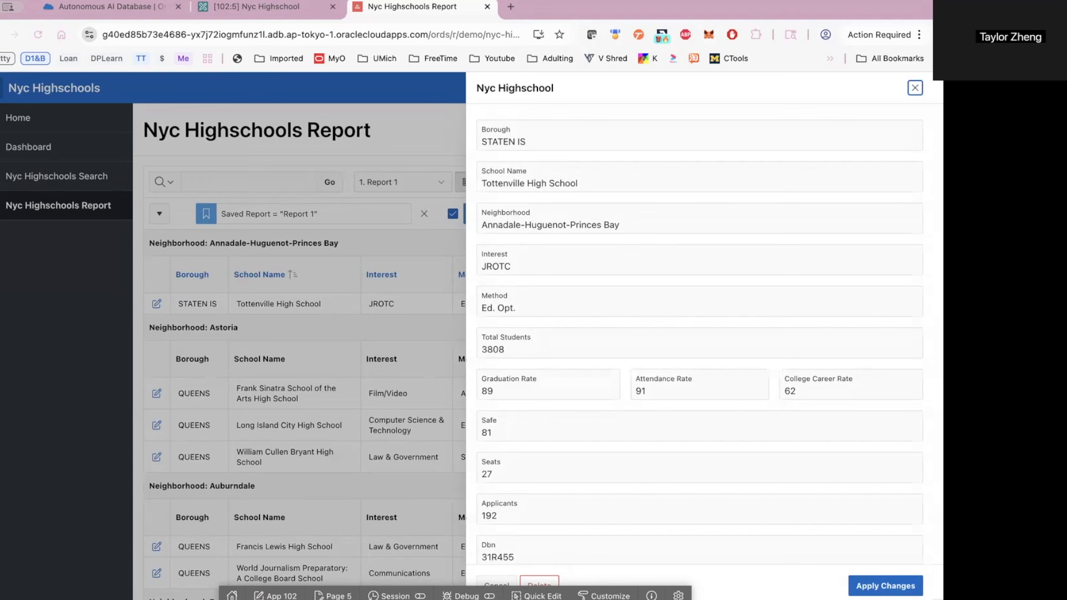
Return to Page Designer and change the P5_BOROUGH item's type to Select List
{"action": "left_click", "coordinate": [288, 16]}
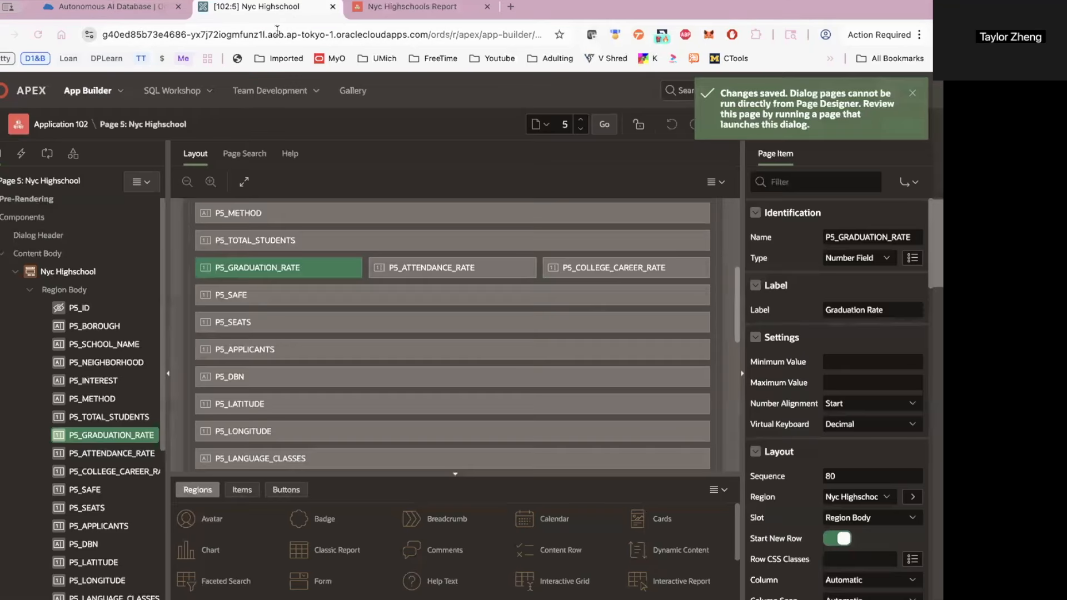
{"action": "left_click", "coordinate": [109, 325]}
{"action": "left_click", "coordinate": [860, 259]}
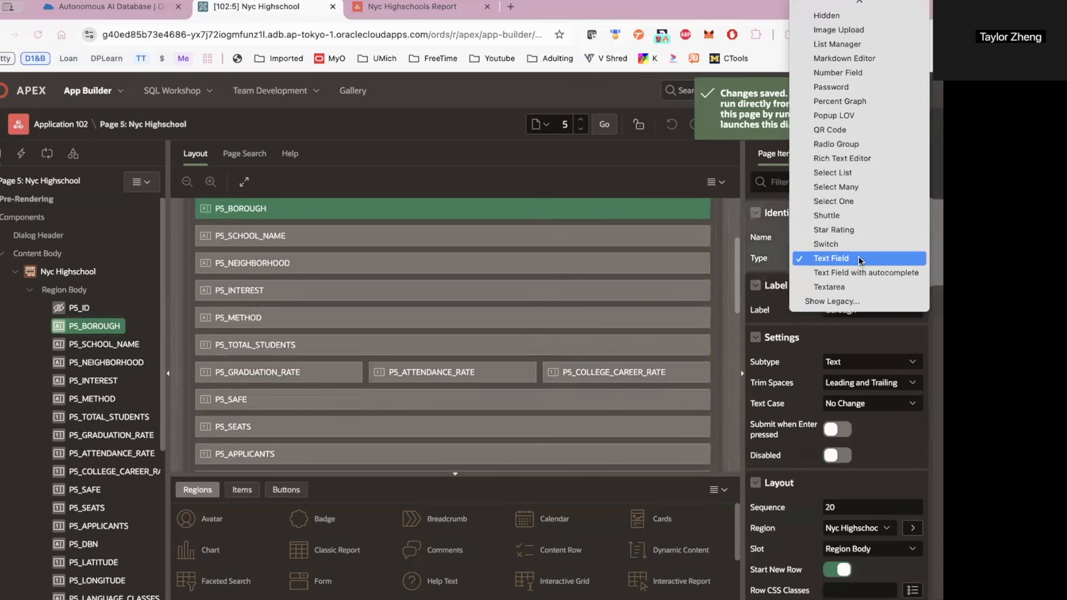
{"action": "left_click", "coordinate": [848, 173]}
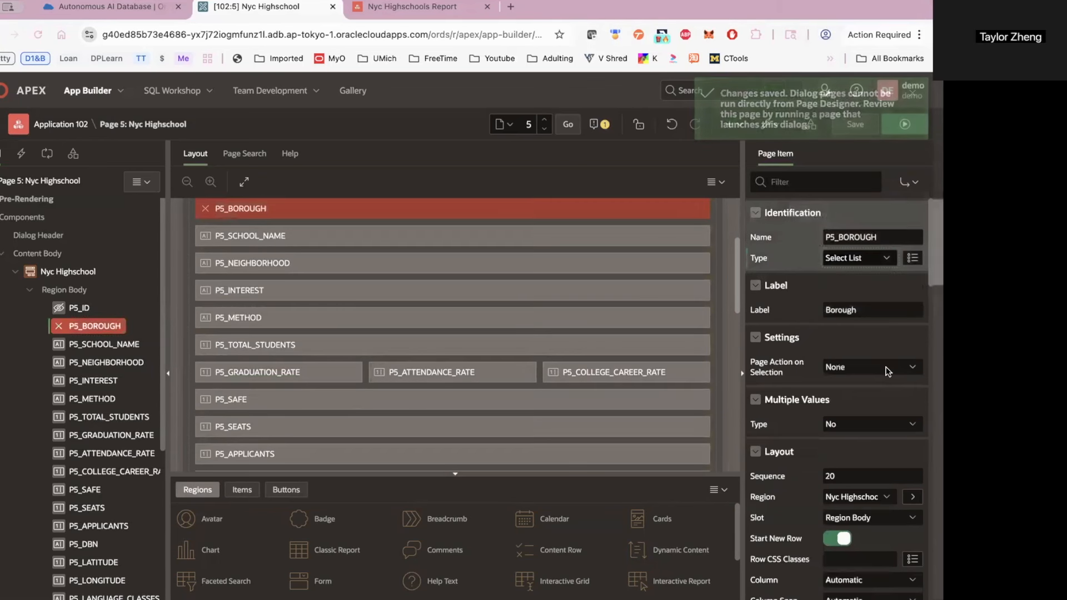
Base P5_BOROUGH's list of values on the SQL query "Select distinct borough d, borough r from nyc_highschools order by 1" and save the page
{"action": "scroll", "coordinate": [888, 371], "scroll_direction": "down", "scroll_amount": 6}
{"action": "scroll", "coordinate": [888, 371], "scroll_direction": "down", "scroll_amount": 3}
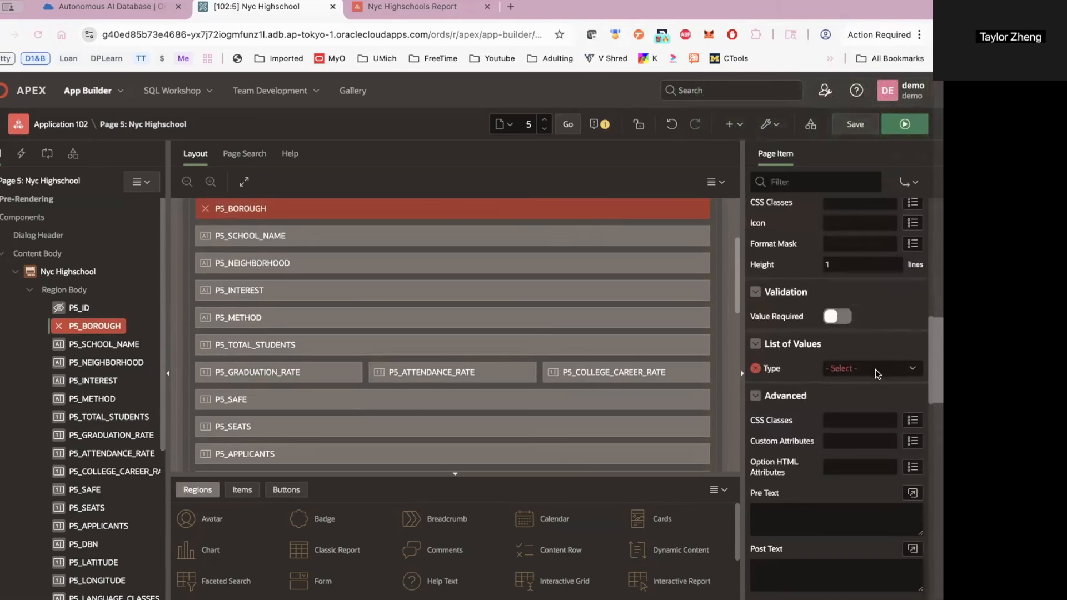
{"action": "left_click", "coordinate": [874, 369]}
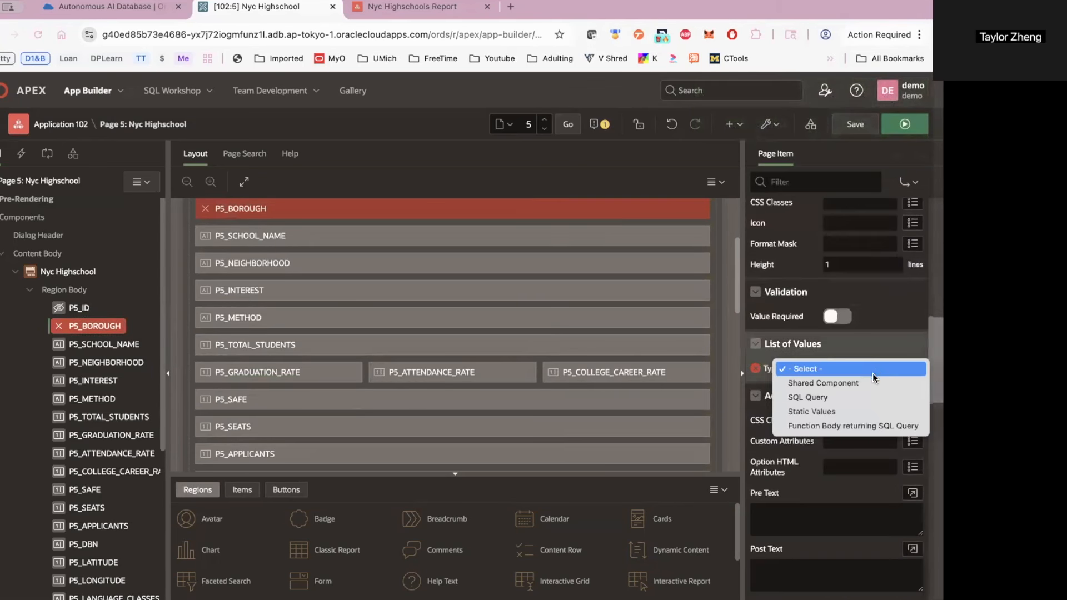
{"action": "left_click", "coordinate": [832, 399]}
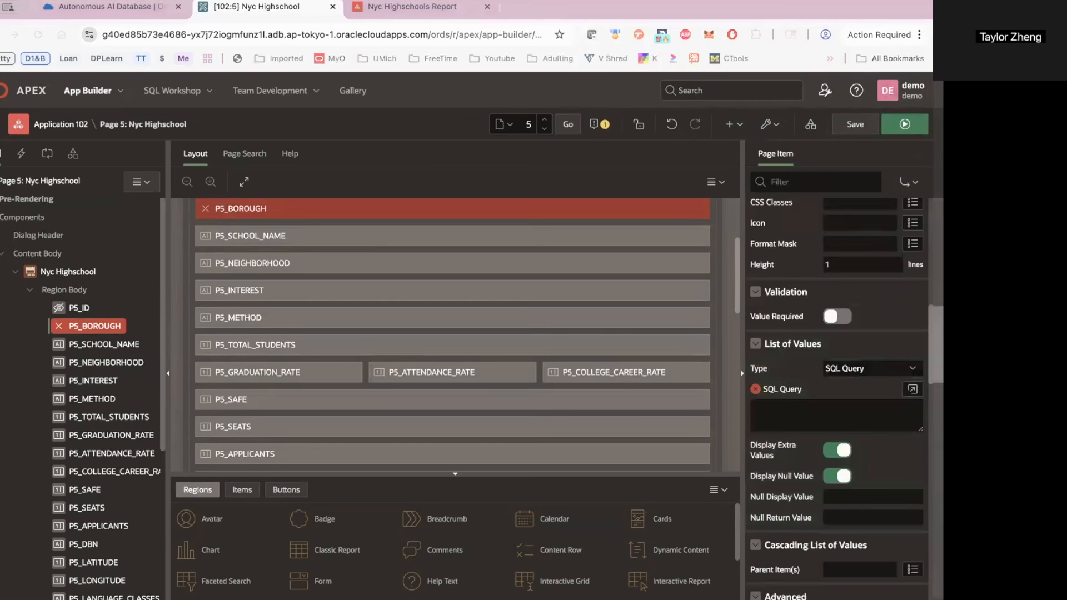
{"action": "left_click", "coordinate": [857, 410]}
{"action": "type", "text": "Select distinct borough d, borough r from nyc_highschools order by 1"}
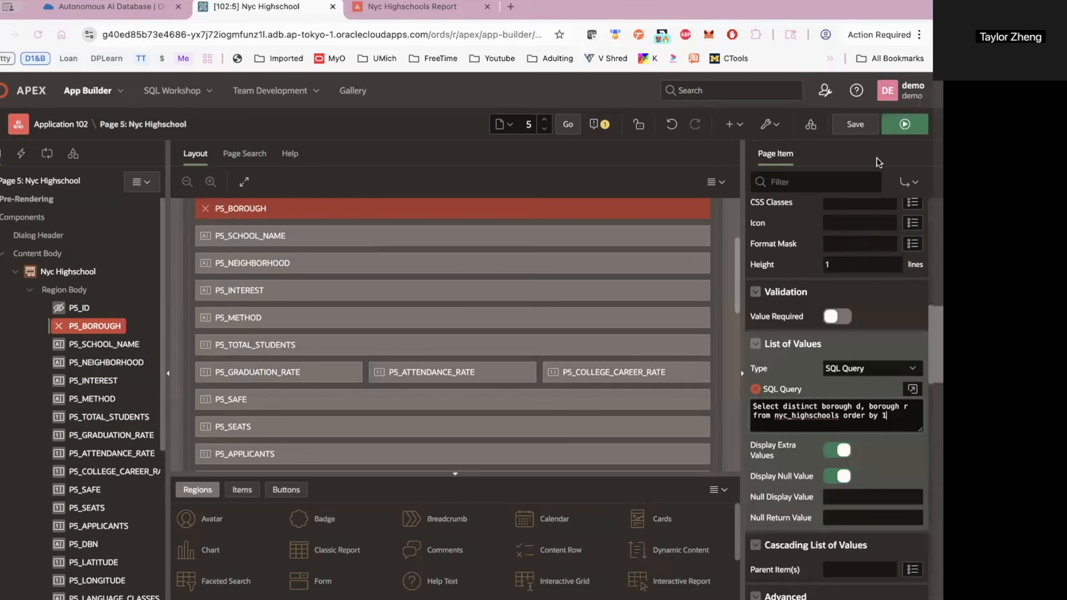
{"action": "left_click", "coordinate": [904, 124]}
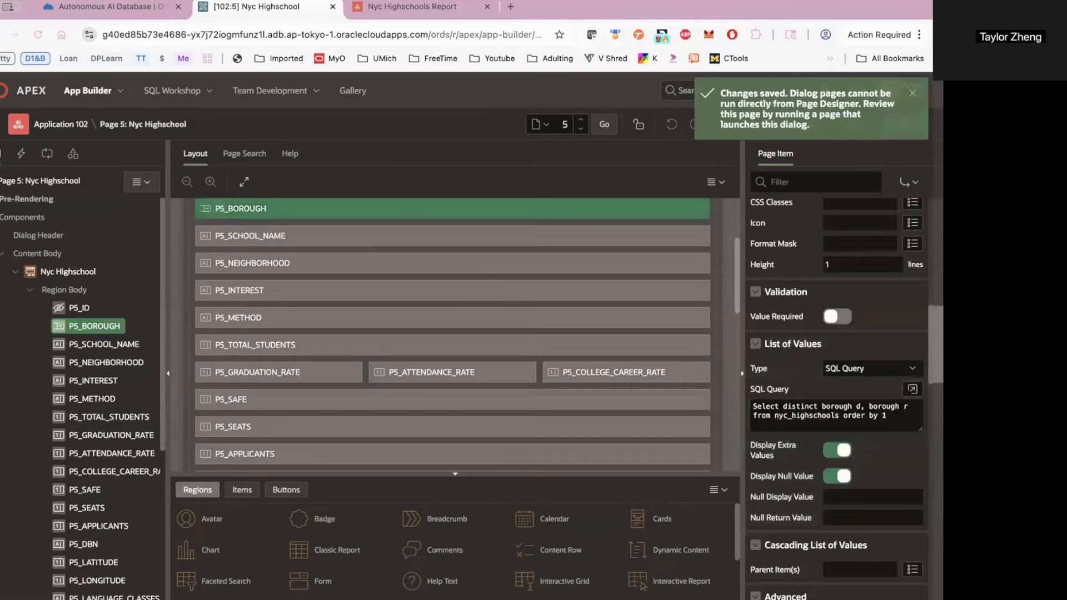
Disable extra values for P5_BOROUGH, set its null display value to -Select Borough-, save the page and return to the running report
{"action": "left_click", "coordinate": [834, 456]}
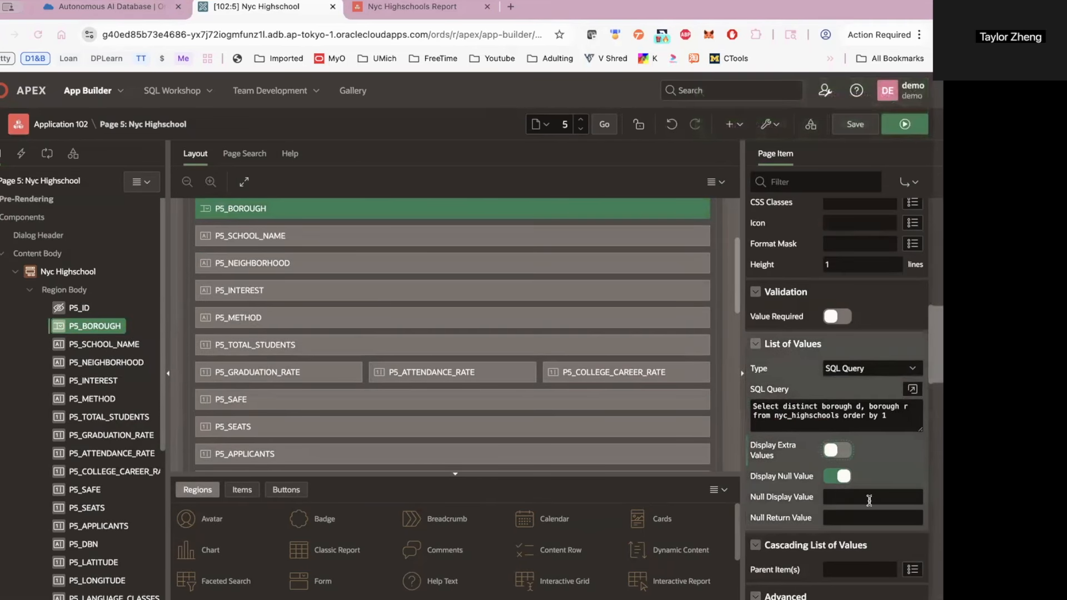
{"action": "scroll", "coordinate": [805, 478], "scroll_direction": "down", "scroll_amount": 1}
{"action": "left_click", "coordinate": [850, 487]}
{"action": "type", "text": "-Selec"}
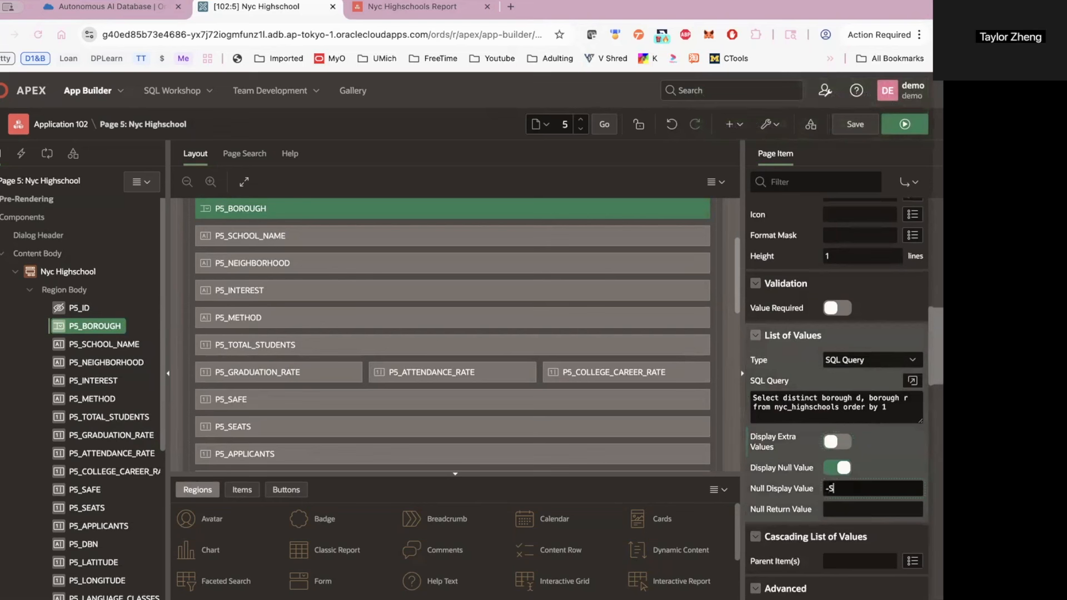
{"action": "type", "text": "t Borough-"}
{"action": "left_click", "coordinate": [909, 125]}
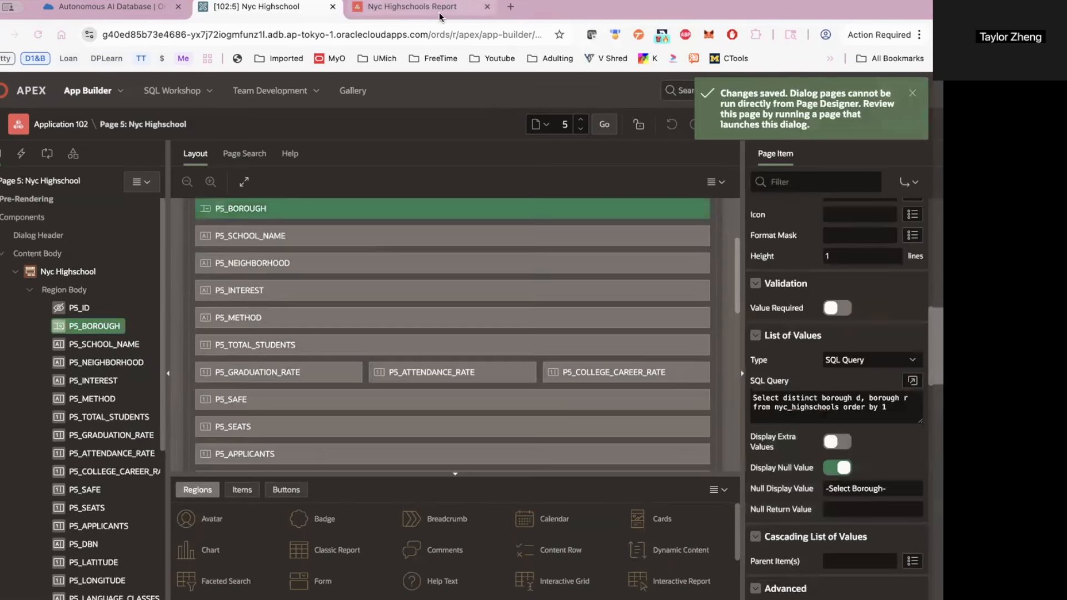
{"action": "left_click", "coordinate": [439, 7]}
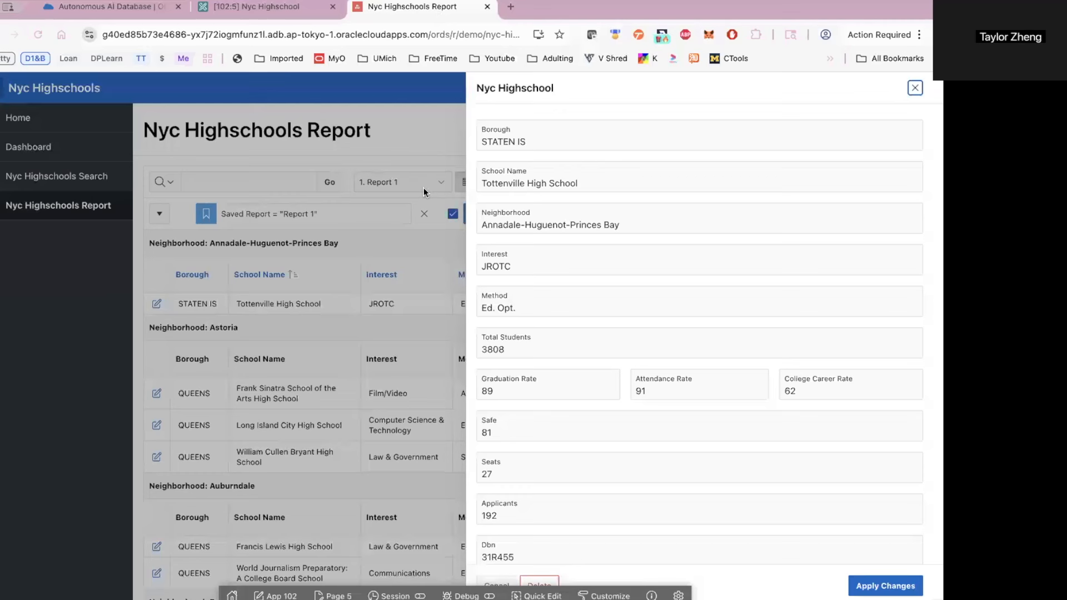
Reopen the Tottenville High School form, check the options offered for Borough, and reload the form
{"action": "left_click", "coordinate": [911, 88]}
{"action": "left_click", "coordinate": [157, 304]}
{"action": "left_click", "coordinate": [548, 136]}
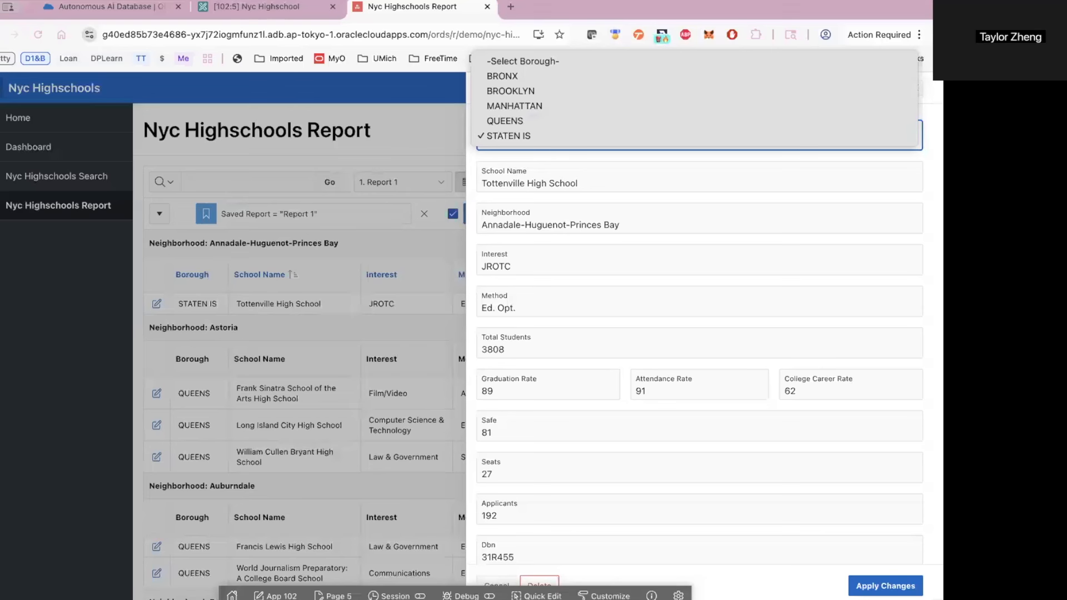
{"action": "key", "text": "Escape"}
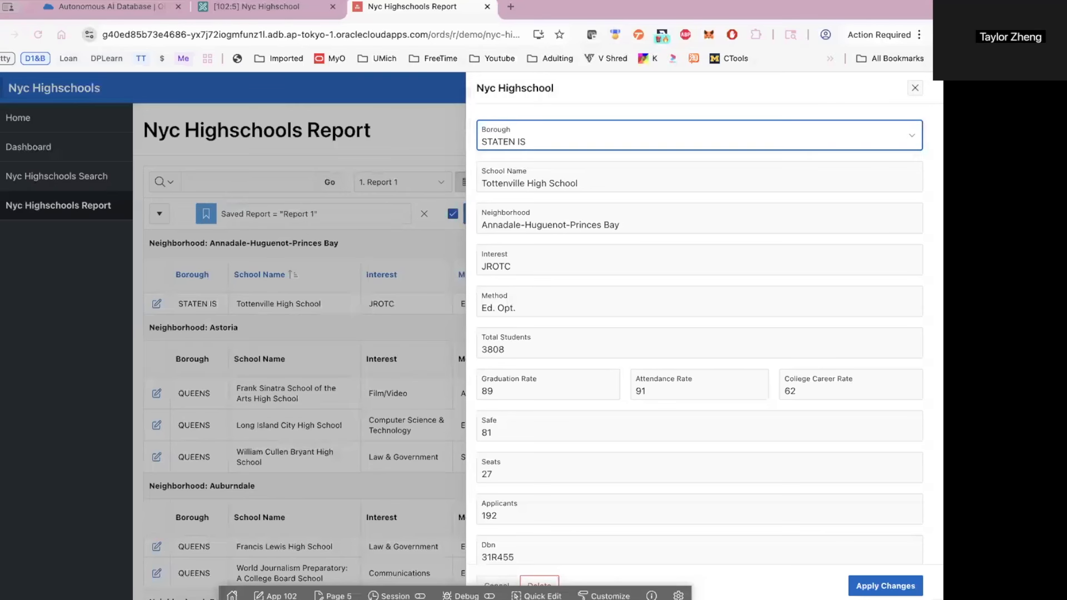
{"action": "left_click", "coordinate": [915, 89]}
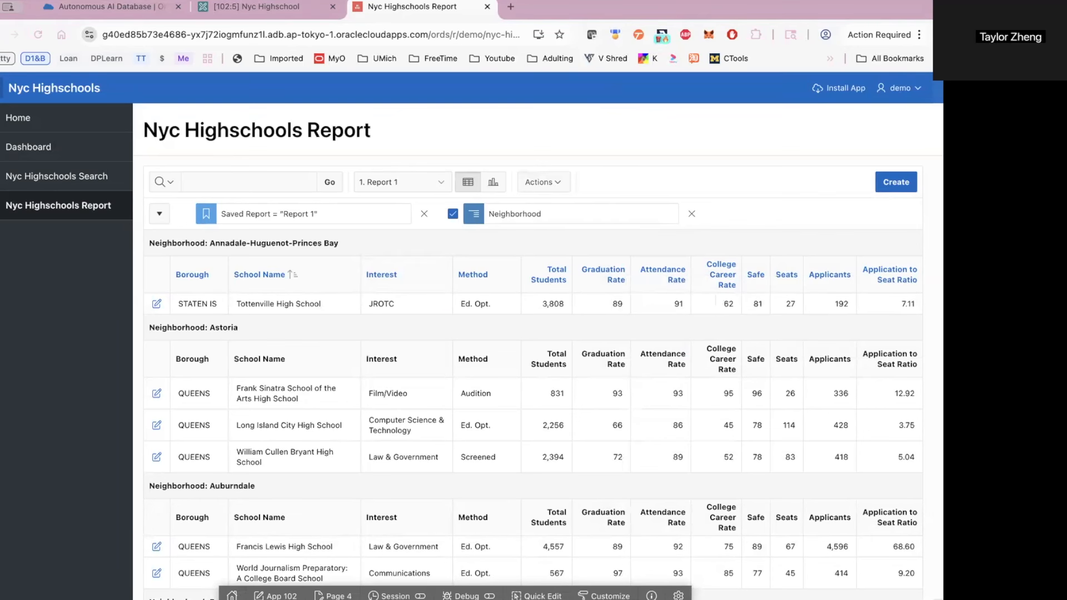
{"action": "left_click", "coordinate": [157, 304]}
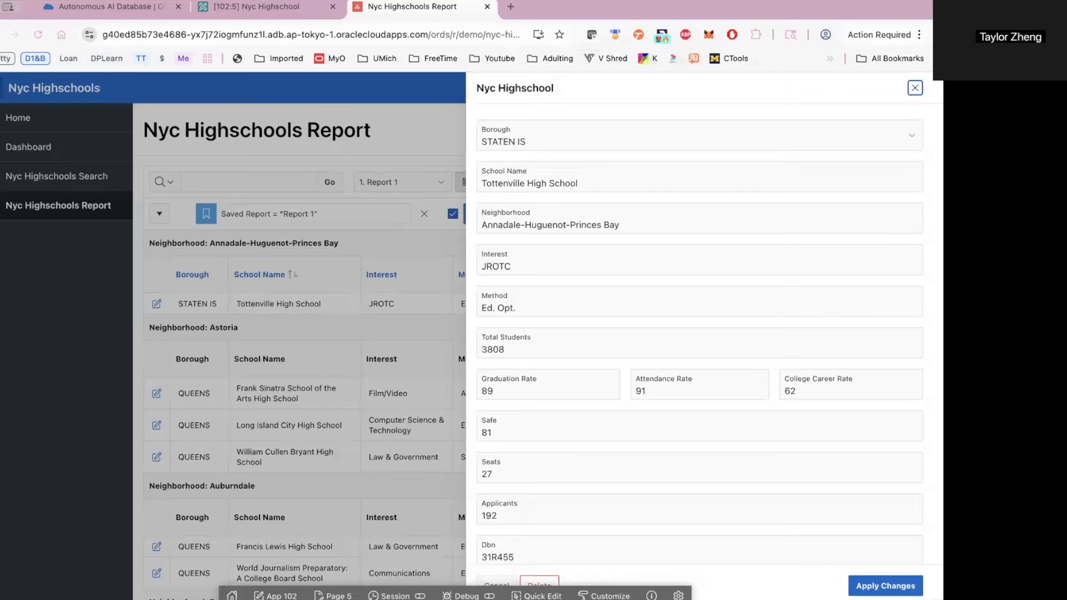
Return to Page Designer and change the Nyc Highschool region's template to Tabs Container
{"action": "left_click", "coordinate": [244, 8]}
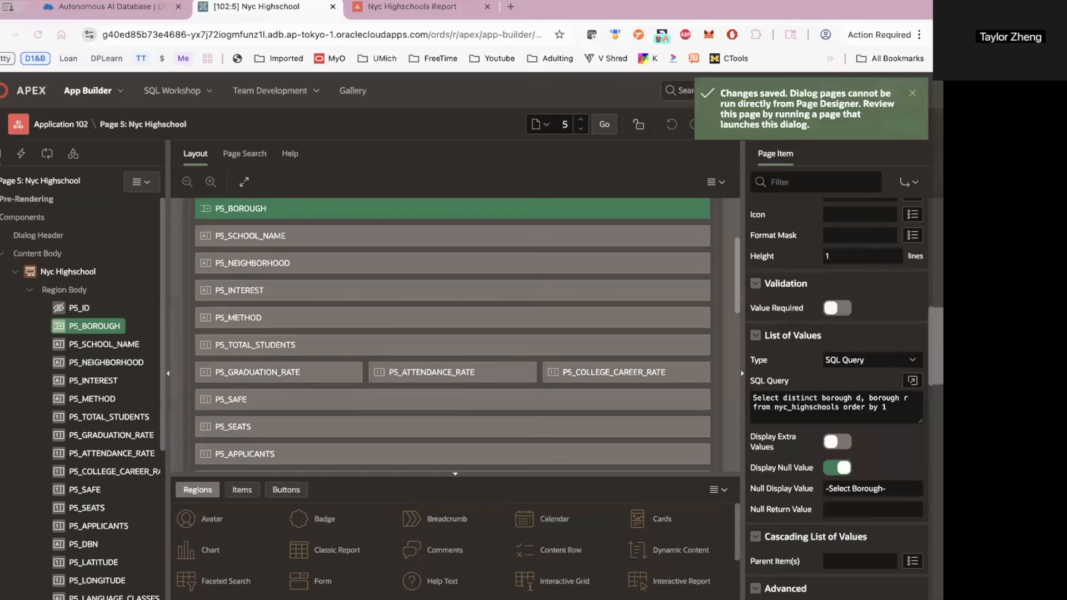
{"action": "left_click", "coordinate": [50, 273]}
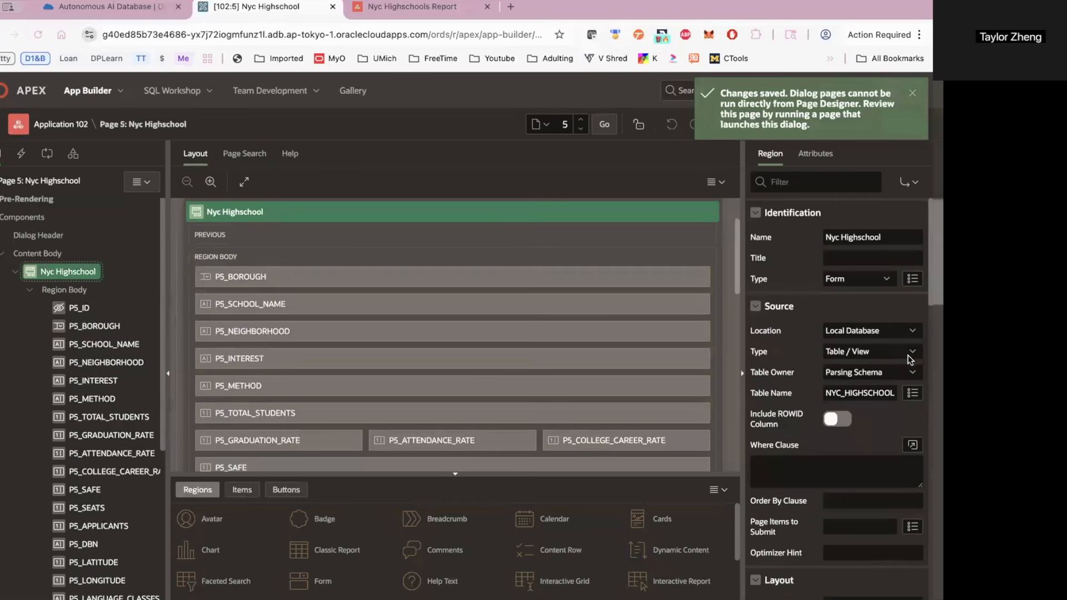
{"action": "scroll", "coordinate": [910, 359], "scroll_direction": "down", "scroll_amount": 7}
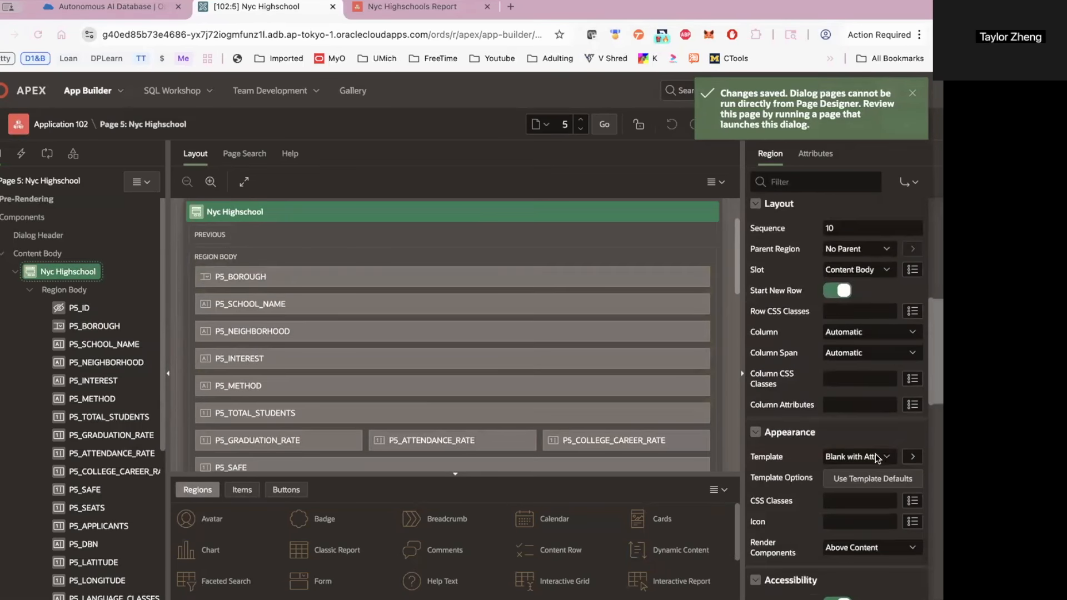
{"action": "left_click", "coordinate": [876, 457]}
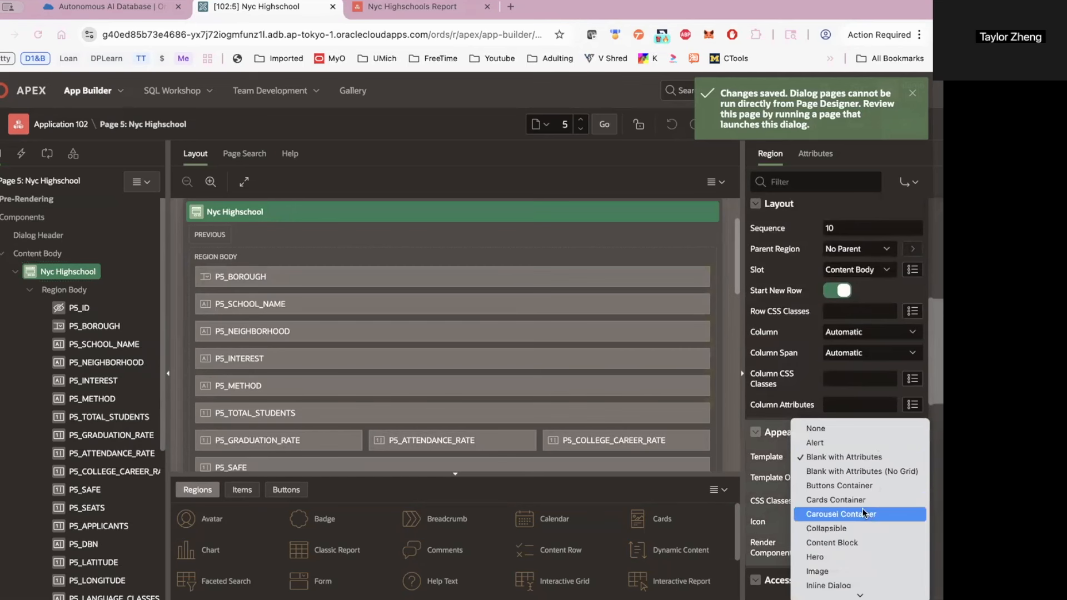
{"action": "scroll", "coordinate": [864, 542], "scroll_direction": "down", "scroll_amount": 3}
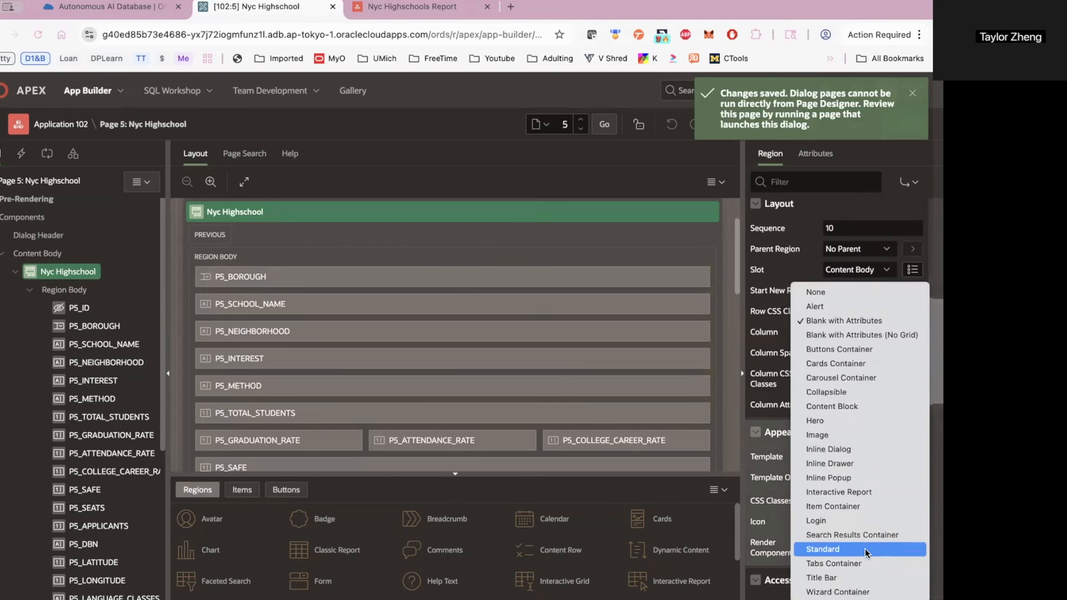
{"action": "left_click", "coordinate": [865, 563]}
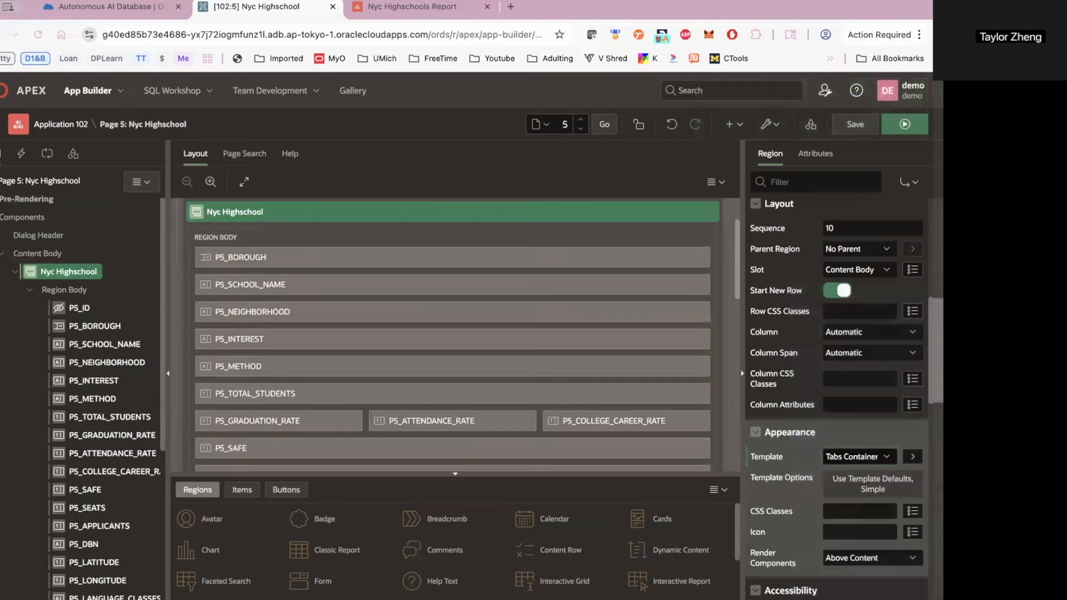
Create a sub region under Nyc Highschool and name it General Information
{"action": "right_click", "coordinate": [51, 269]}
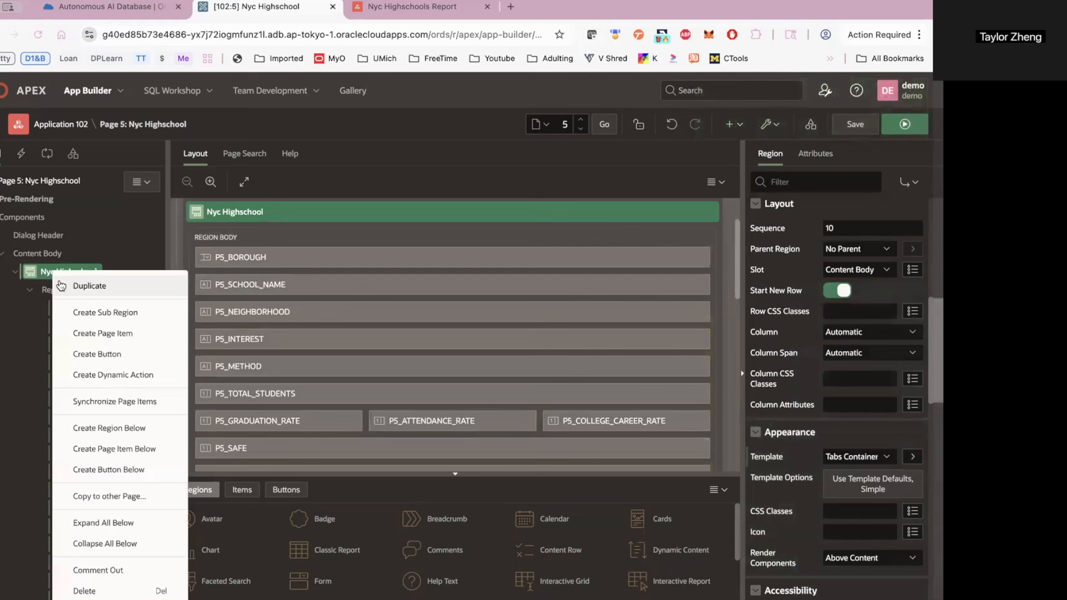
{"action": "left_click", "coordinate": [85, 314]}
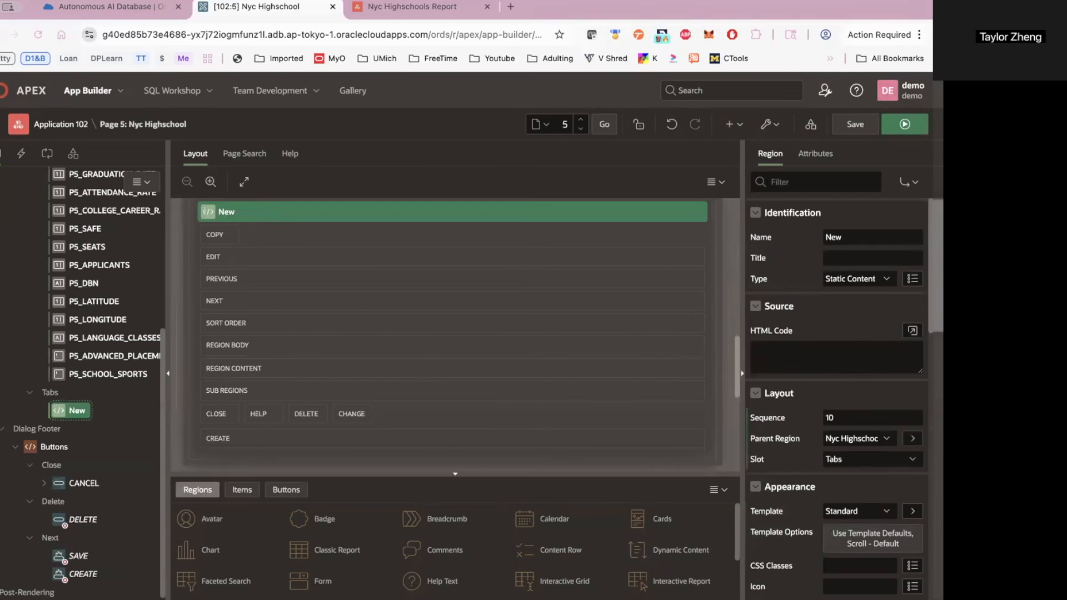
{"action": "double_click", "coordinate": [834, 236]}
{"action": "type", "text": "General Information"}
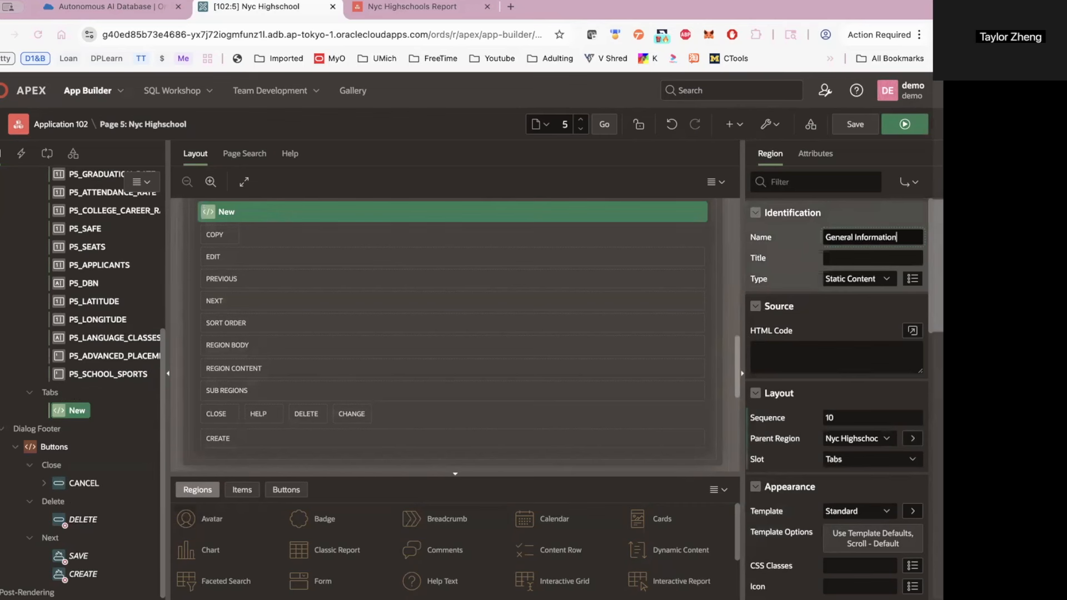
Duplicate the General Information sub region and name the copy Metrics
{"action": "right_click", "coordinate": [71, 409]}
{"action": "left_click", "coordinate": [107, 114]}
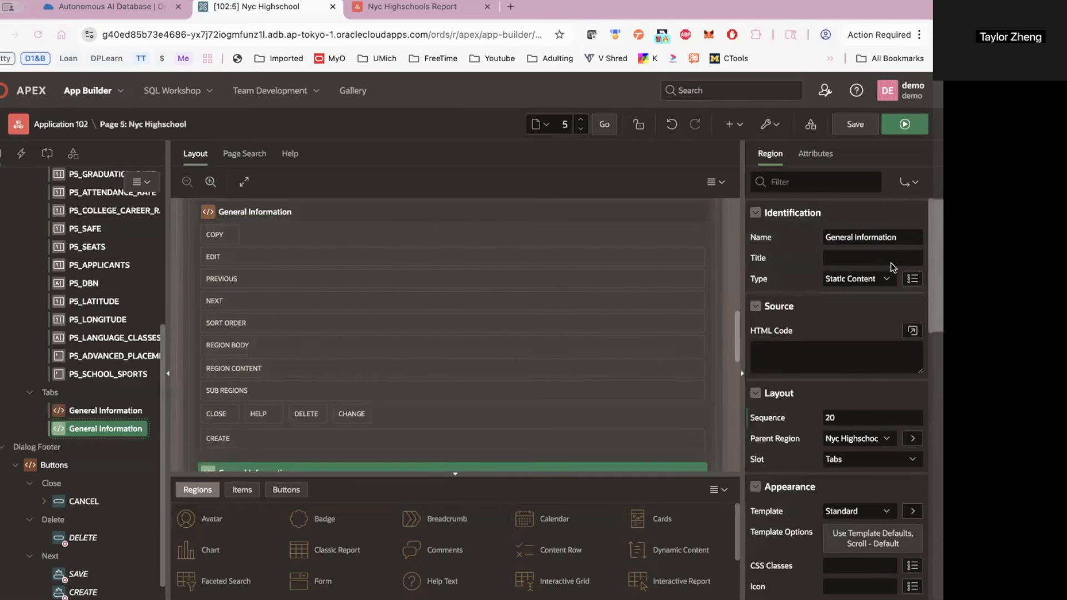
{"action": "left_click", "coordinate": [793, 240]}
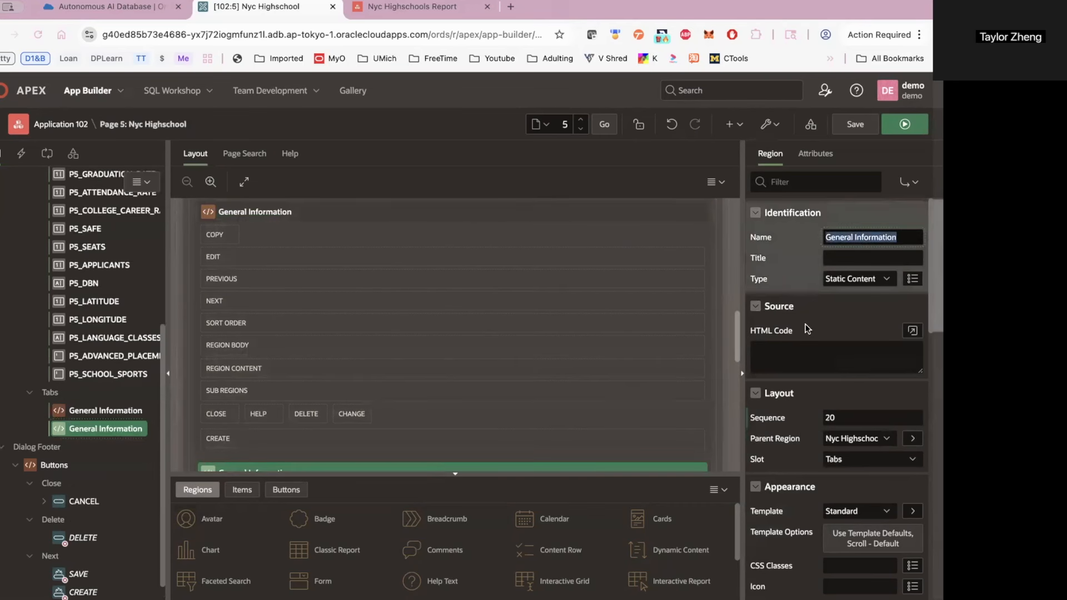
{"action": "type", "text": "Metrics"}
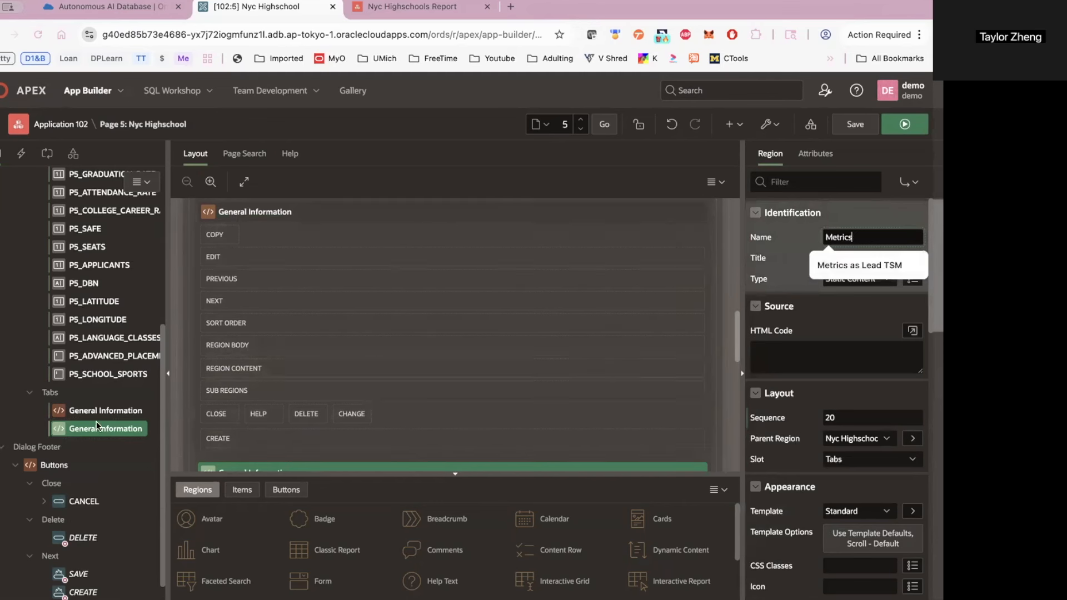
Duplicate the Metrics sub region and name the copy Location
{"action": "right_click", "coordinate": [88, 428]}
{"action": "left_click", "coordinate": [133, 135]}
{"action": "double_click", "coordinate": [828, 238]}
{"action": "type", "text": "MLocation"}
{"action": "key", "text": "super+a"}
{"action": "type", "text": "Location"}
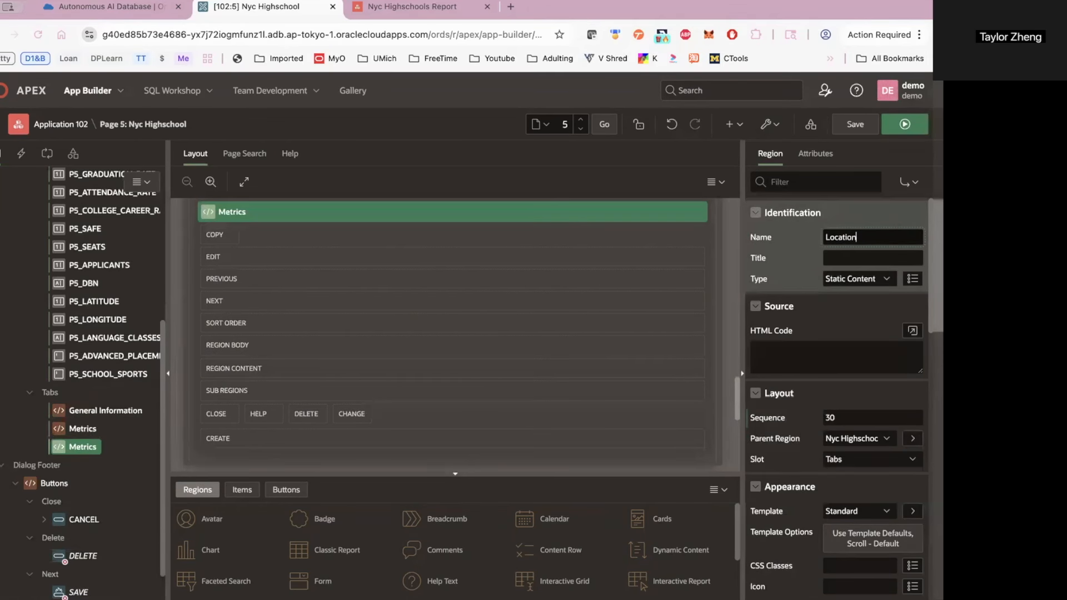
Duplicate the Location sub region and name the copy Other Course Details
{"action": "right_click", "coordinate": [80, 447]}
{"action": "left_click", "coordinate": [132, 156]}
{"action": "double_click", "coordinate": [862, 237]}
{"action": "type", "text": "Other Course Details"}
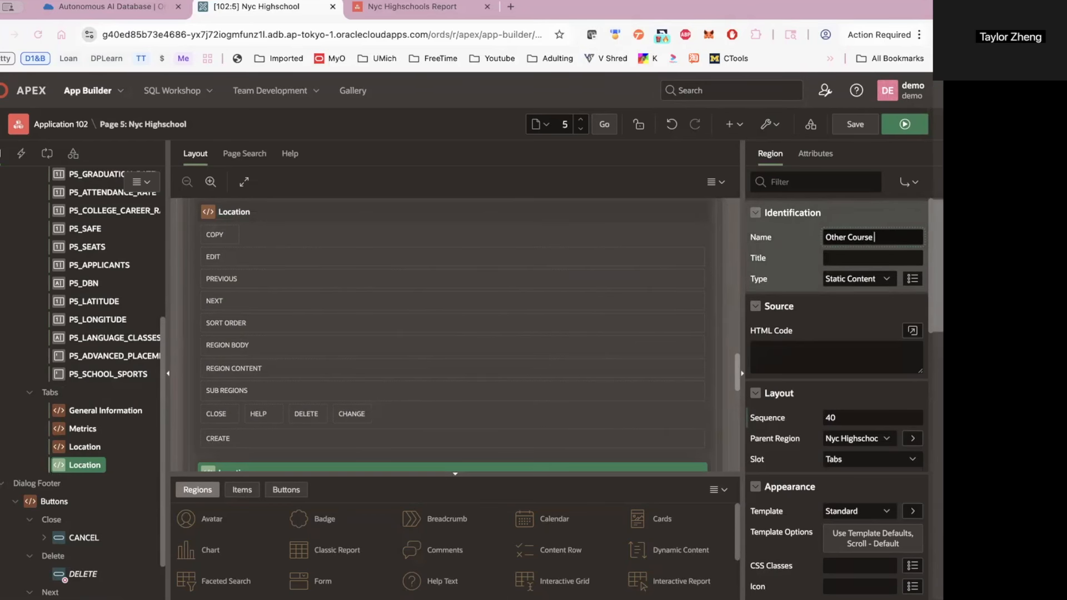
Move P5_DBN, P5_LANGUAGE_CLASSES, P5_ADVANCED_PLACEMENT_COURSES and P5_SCHOOL_SPORTS into the Other Course Details sub region
{"action": "left_click", "coordinate": [96, 377]}
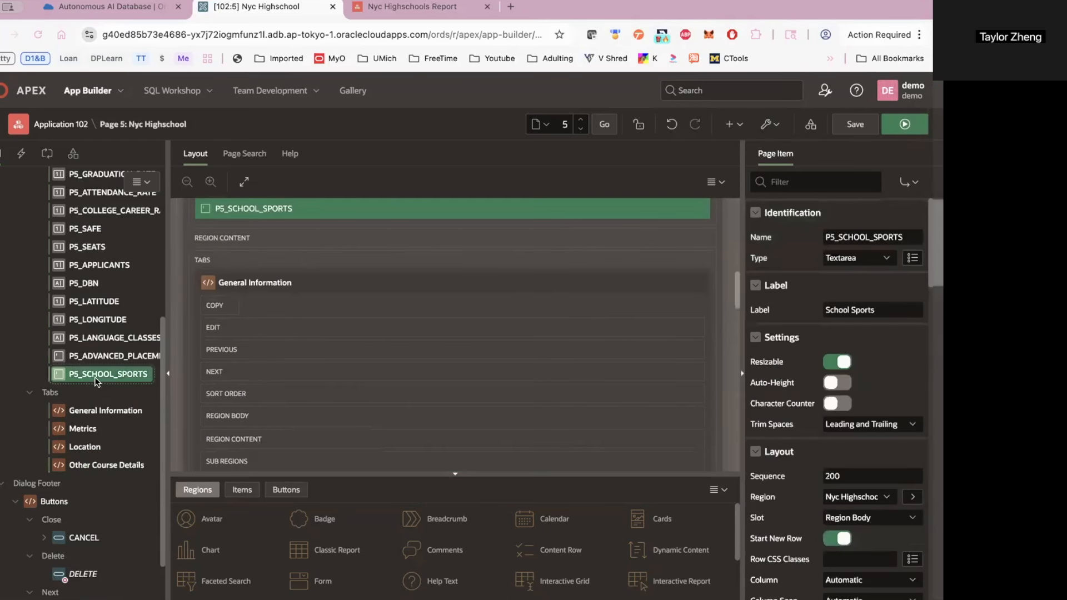
{"action": "left_click", "coordinate": [100, 355], "text": "shift"}
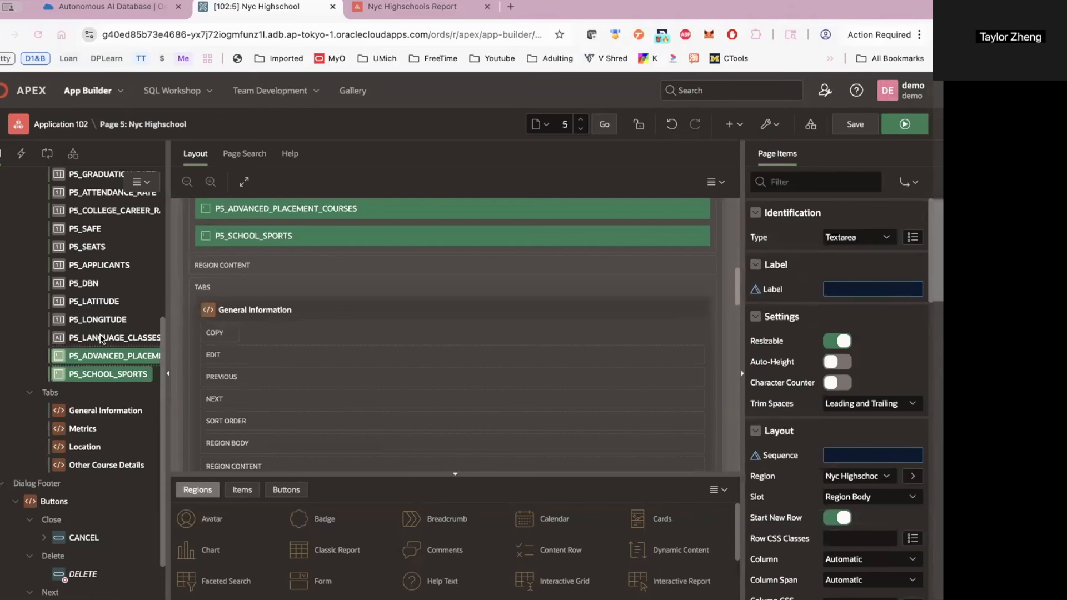
{"action": "left_click", "coordinate": [100, 335], "text": "shift"}
{"action": "left_click", "coordinate": [89, 282], "text": "ctrl"}
{"action": "left_click_drag", "start_coordinate": [92, 377], "coordinate": [109, 398]}
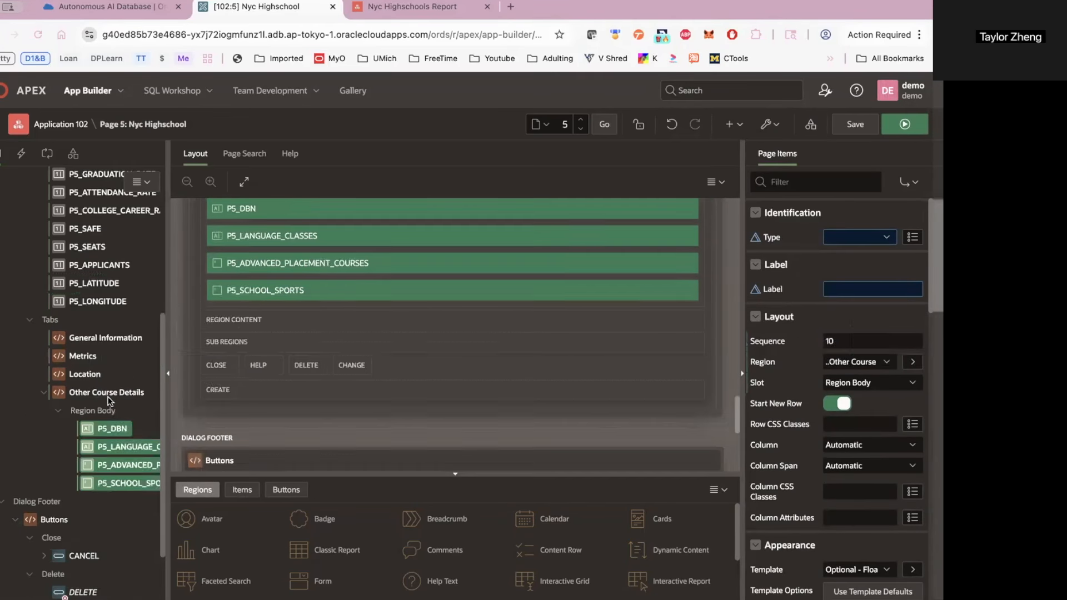
Move P5_LATITUDE and P5_LONGITUDE into the Location sub region
{"action": "scroll", "coordinate": [107, 366], "scroll_direction": "up", "scroll_amount": 1}
{"action": "left_click", "coordinate": [101, 315]}
{"action": "left_click", "coordinate": [97, 304], "text": "shift"}
{"action": "left_click_drag", "start_coordinate": [97, 304], "coordinate": [119, 360]}
Move the seven items from P5_TOTAL_STUDENTS through P5_APPLICANTS into the Metrics sub region
{"action": "left_click", "coordinate": [111, 388]}
{"action": "left_click", "coordinate": [93, 333], "text": "shift"}
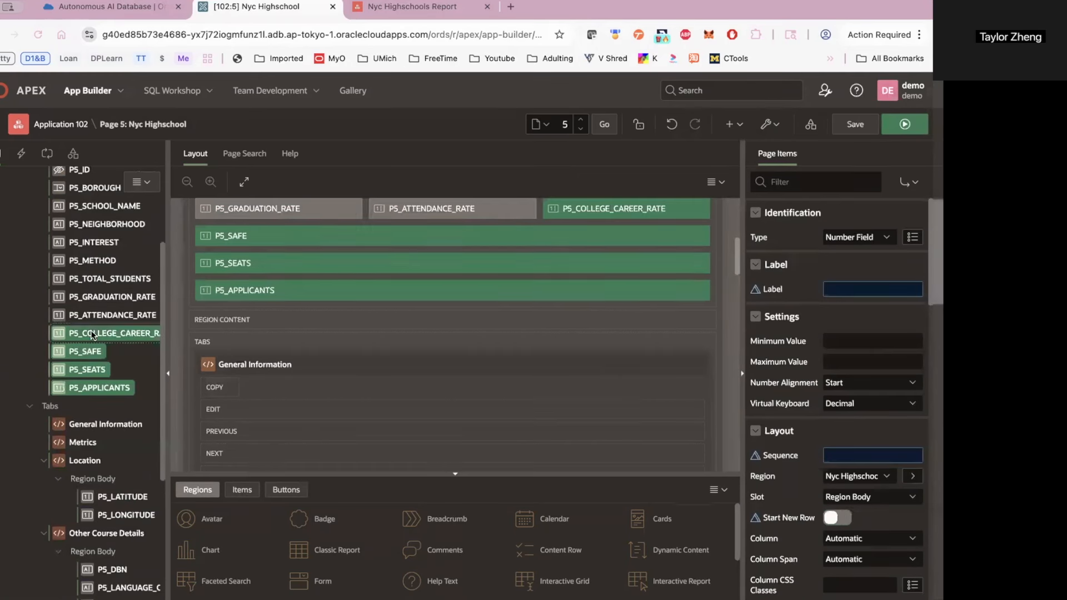
{"action": "left_click", "coordinate": [101, 297], "text": "shift"}
{"action": "left_click", "coordinate": [100, 280], "text": "shift"}
{"action": "left_click_drag", "start_coordinate": [101, 282], "coordinate": [101, 316]}
Move the remaining items, P5_ID through P5_METHOD, into the General Information sub region
{"action": "scroll", "coordinate": [110, 318], "scroll_direction": "up", "scroll_amount": 2}
{"action": "left_click", "coordinate": [95, 289]}
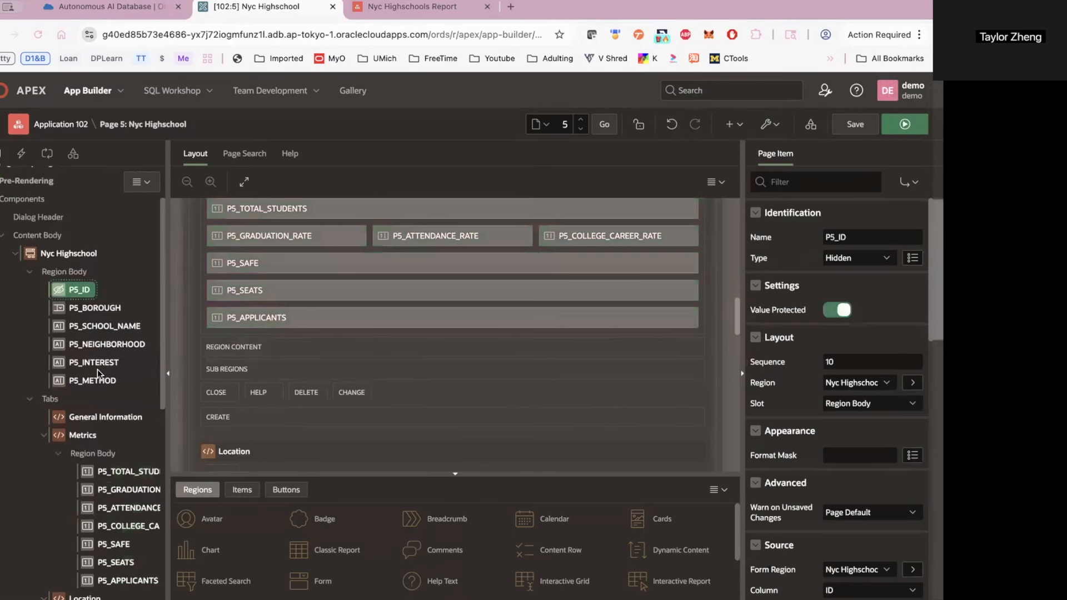
{"action": "left_click", "coordinate": [100, 381]}
{"action": "left_click", "coordinate": [79, 295], "text": "shift"}
{"action": "left_click_drag", "start_coordinate": [79, 295], "coordinate": [105, 309]}
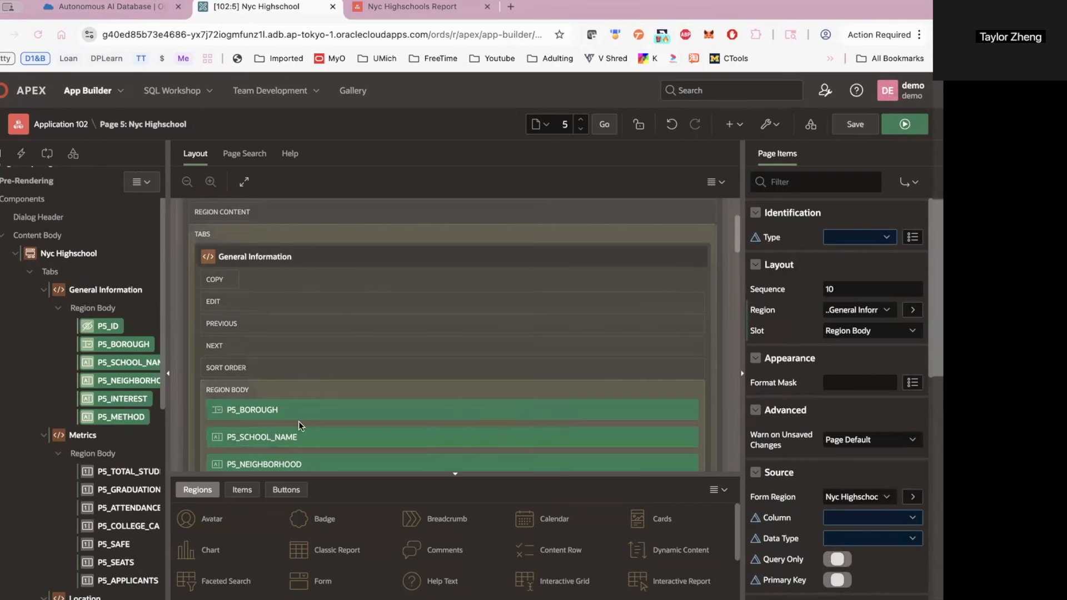
{"action": "scroll", "coordinate": [112, 473], "scroll_direction": "down", "scroll_amount": 10}
{"action": "scroll", "coordinate": [112, 473], "scroll_direction": "up", "scroll_amount": 9}
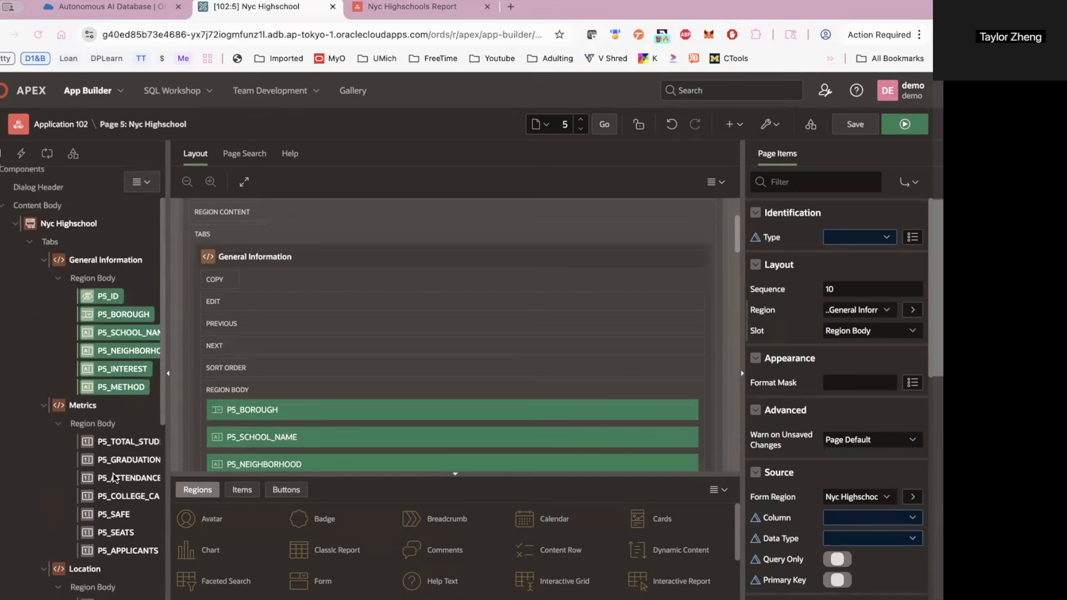
Set the header template option of all four tab sub regions to Hidden but accessible
{"action": "left_click", "coordinate": [113, 268]}
{"action": "left_click", "coordinate": [84, 412], "text": "super"}
{"action": "scroll", "coordinate": [109, 437], "scroll_direction": "down", "scroll_amount": 5}
{"action": "left_click", "coordinate": [84, 333], "text": "super"}
{"action": "left_click", "coordinate": [105, 407], "text": "super"}
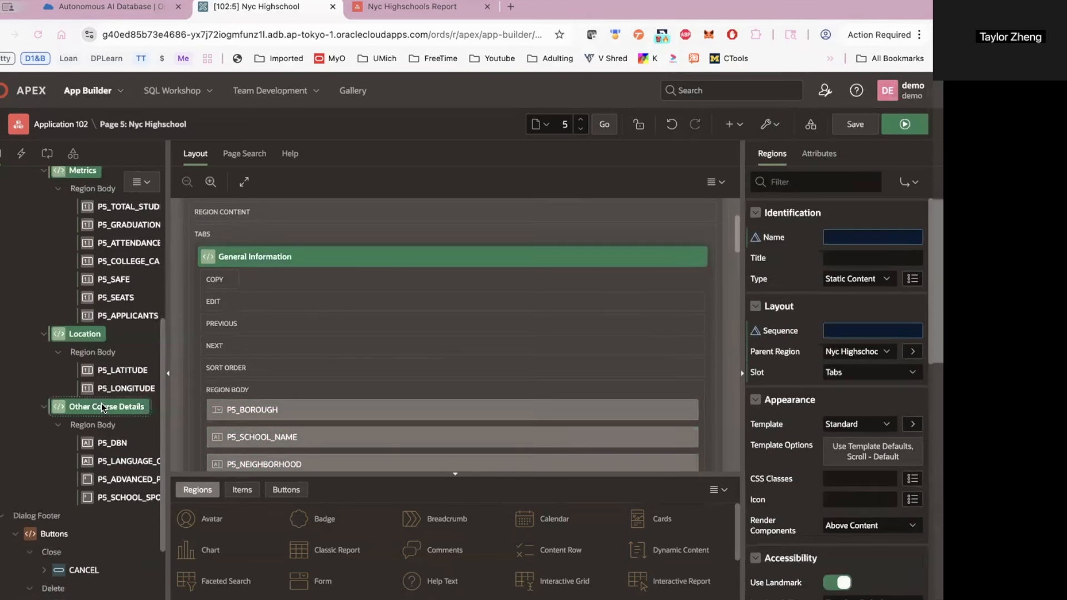
{"action": "left_click", "coordinate": [853, 448]}
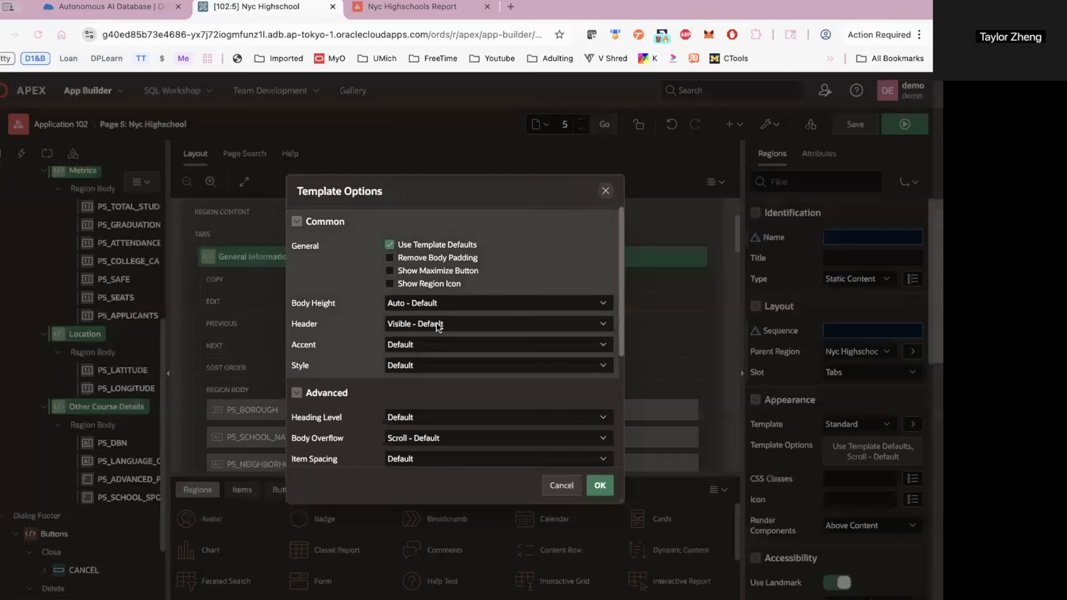
{"action": "left_click", "coordinate": [437, 325]}
{"action": "left_click", "coordinate": [444, 354]}
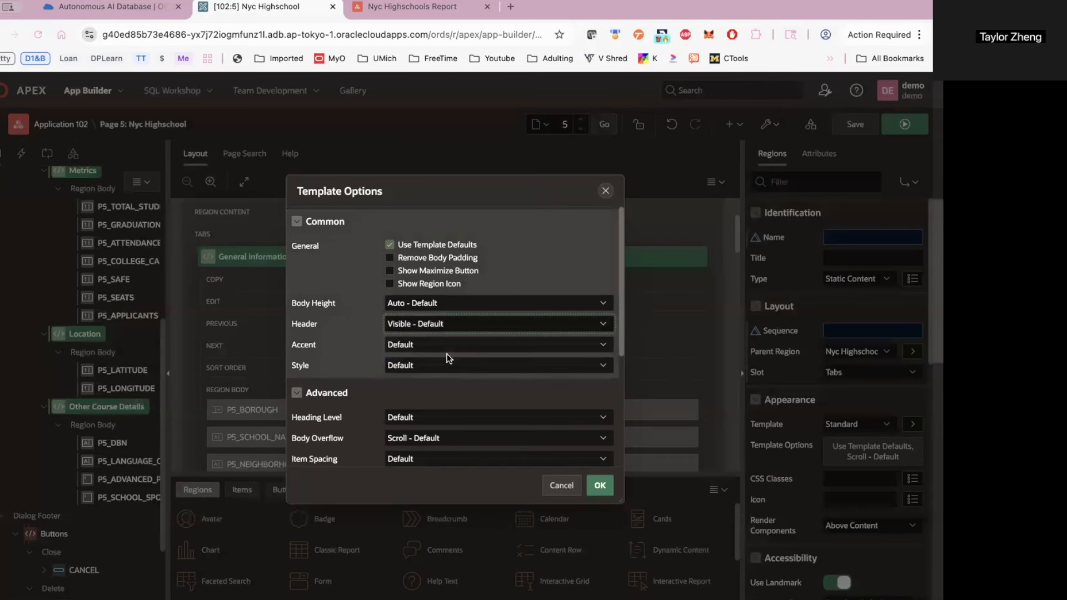
{"action": "left_click", "coordinate": [599, 486]}
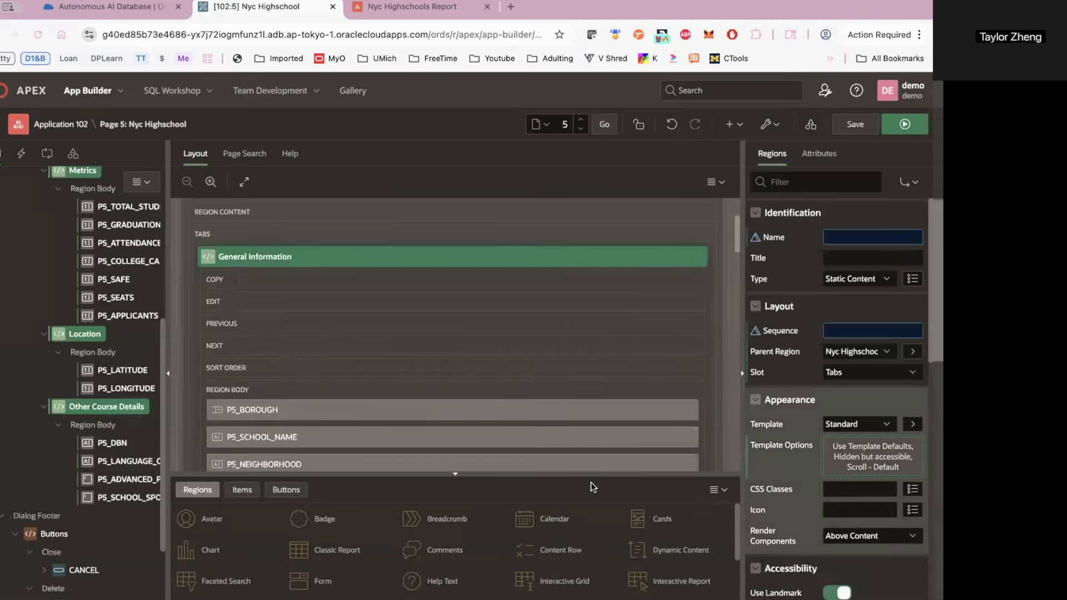
Save the page and reopen the Tottenville High School form in the running report
{"action": "left_click", "coordinate": [902, 129]}
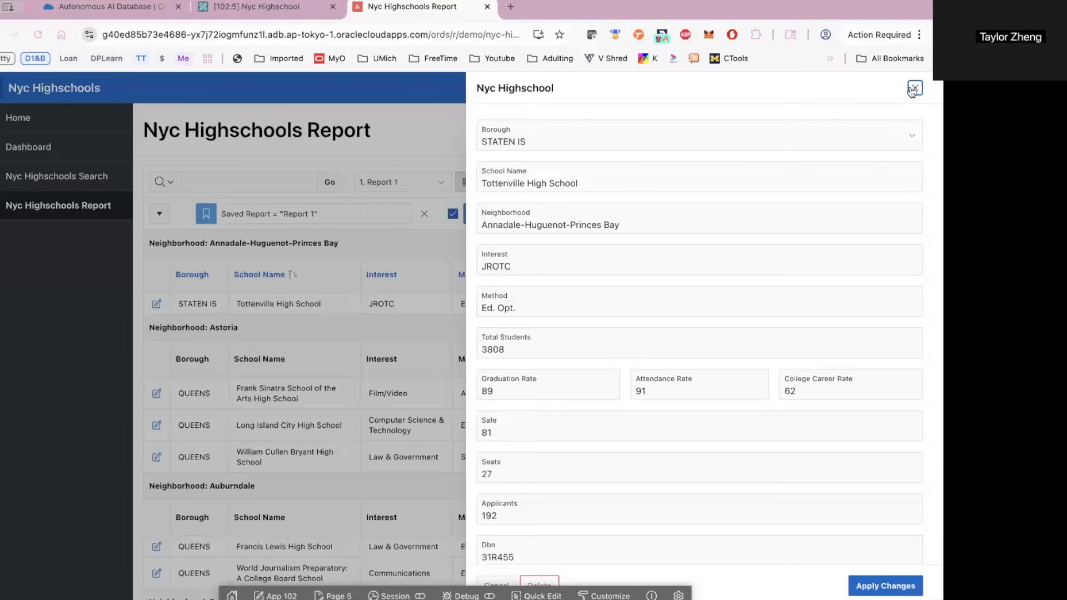
{"action": "left_click", "coordinate": [914, 88]}
{"action": "left_click", "coordinate": [156, 295]}
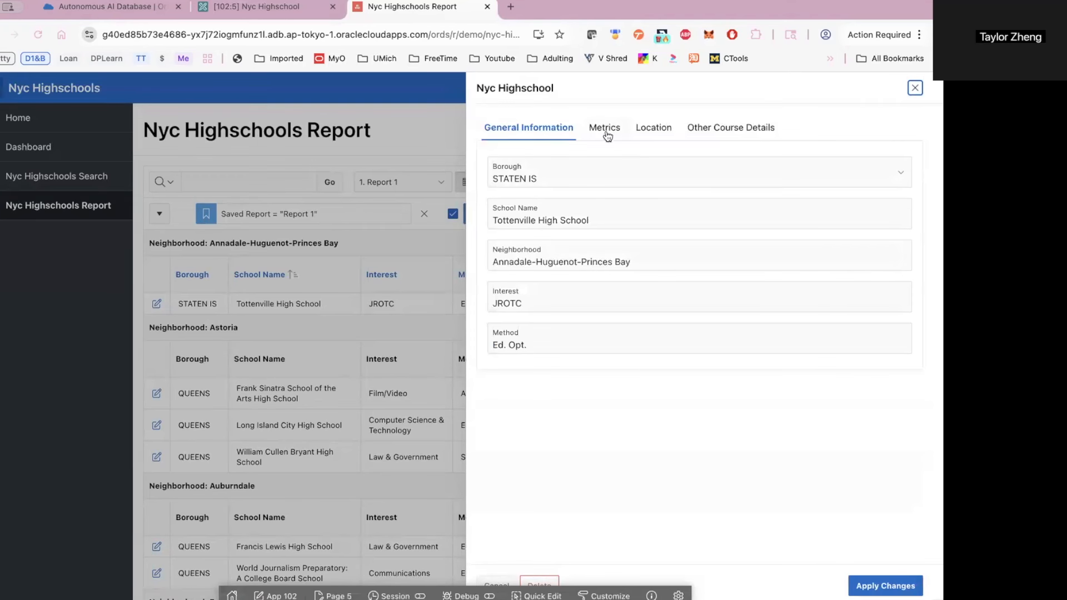
Check the form's Metrics, Other Course Details, Location and General Information sections
{"action": "left_click", "coordinate": [606, 129]}
{"action": "left_click", "coordinate": [701, 129]}
{"action": "left_click", "coordinate": [650, 129]}
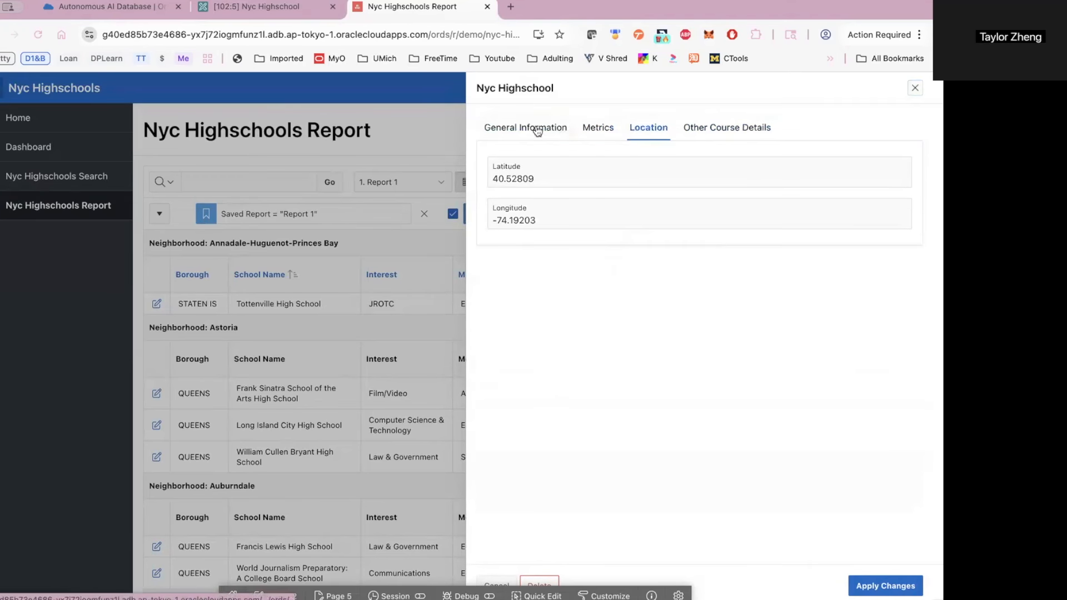
{"action": "left_click", "coordinate": [535, 129]}
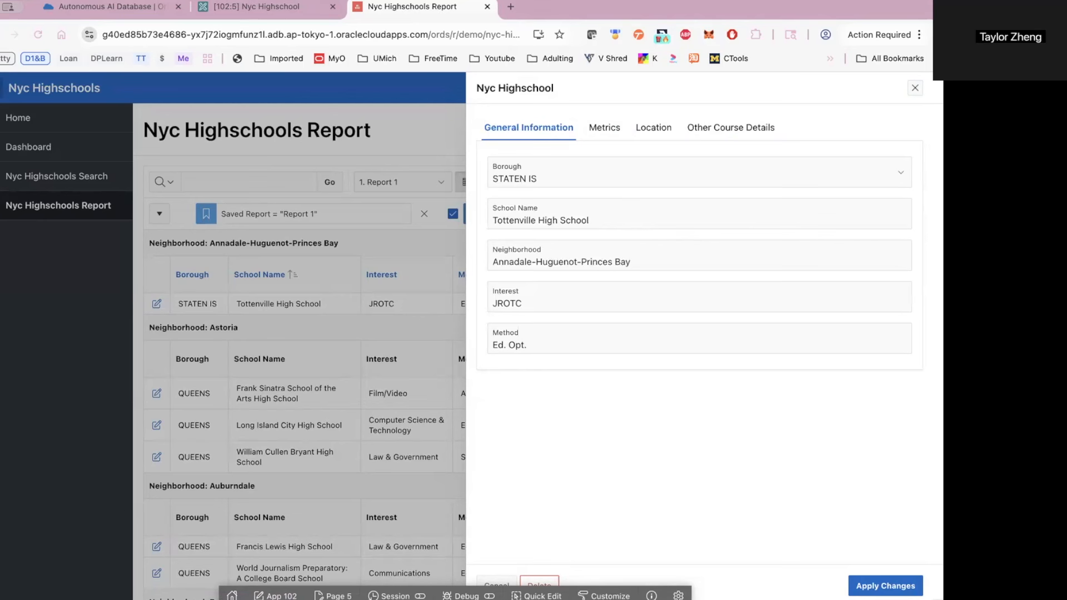
Return to the App Builder, go to Application 102's home and open page 3, Nyc Highschools Search, in Page Designer
{"action": "left_click", "coordinate": [269, 8]}
{"action": "left_click", "coordinate": [55, 129]}
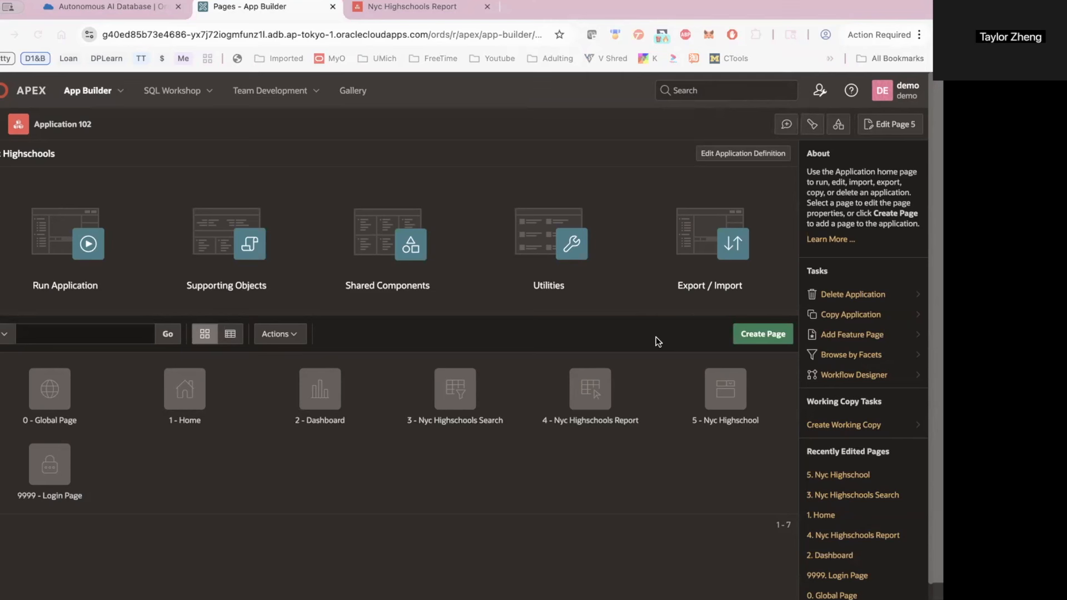
{"action": "left_click", "coordinate": [452, 389]}
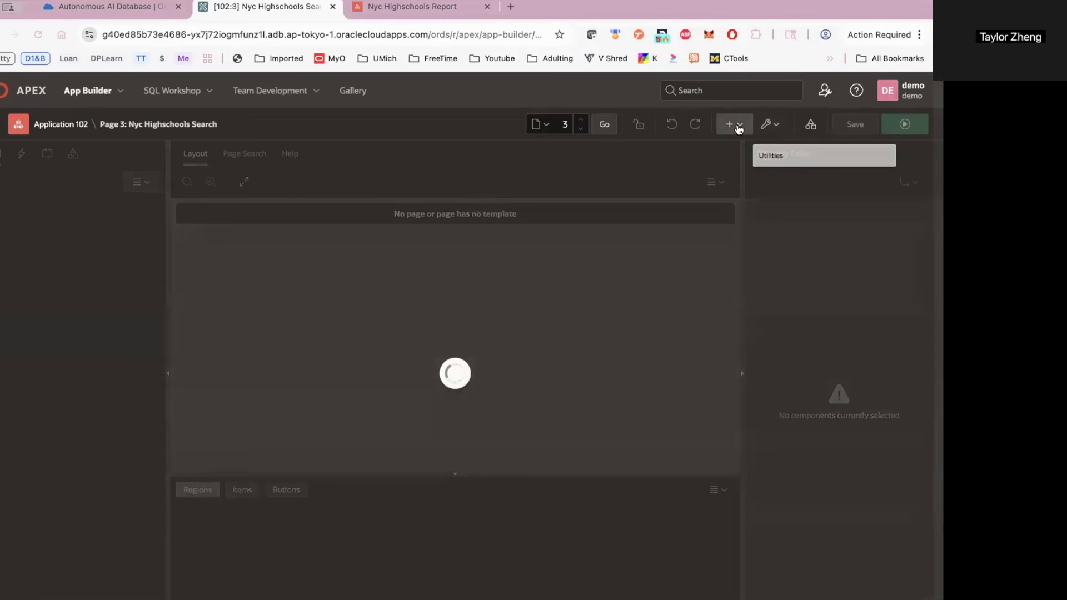
Set up a copy of page 3 as page 6, named Nyc Highschools Map, using the Breadcrumb option
{"action": "left_click", "coordinate": [732, 124]}
{"action": "left_click", "coordinate": [770, 173]}
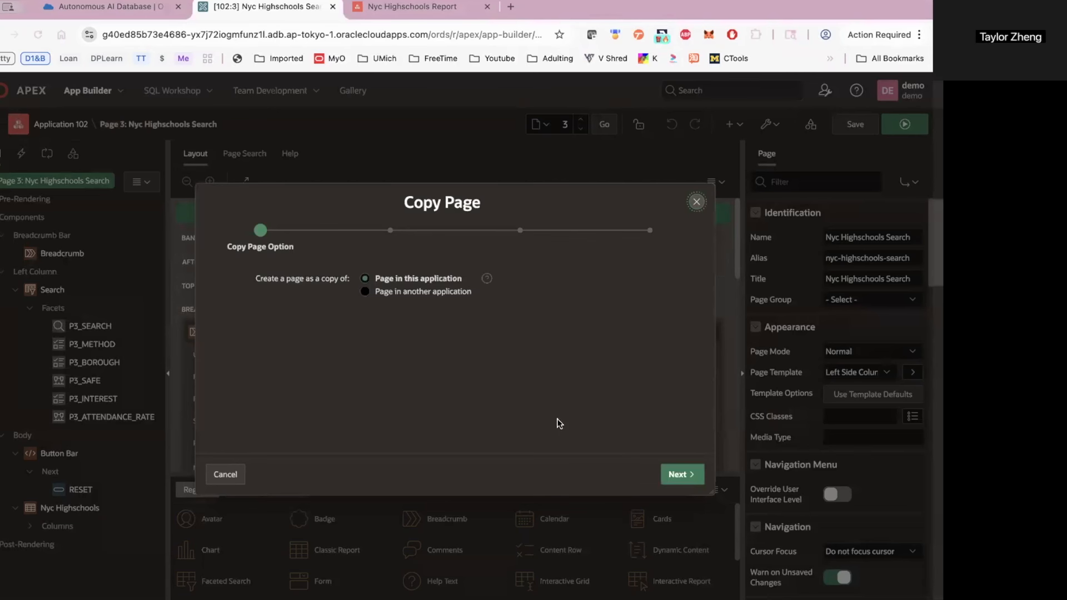
{"action": "left_click", "coordinate": [681, 474]}
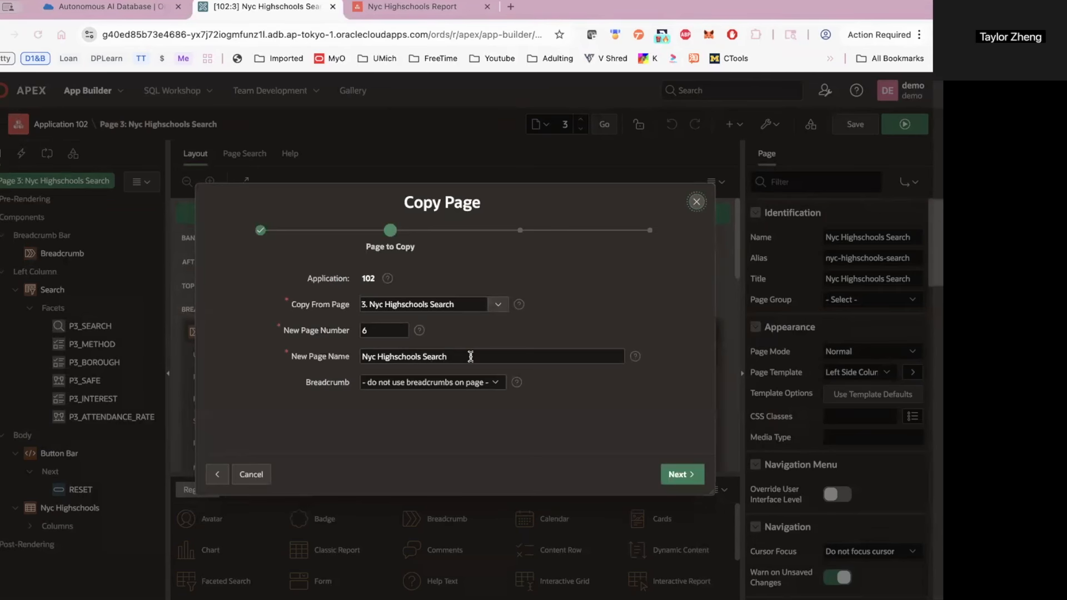
{"action": "double_click", "coordinate": [425, 357]}
{"action": "type", "text": "M"}
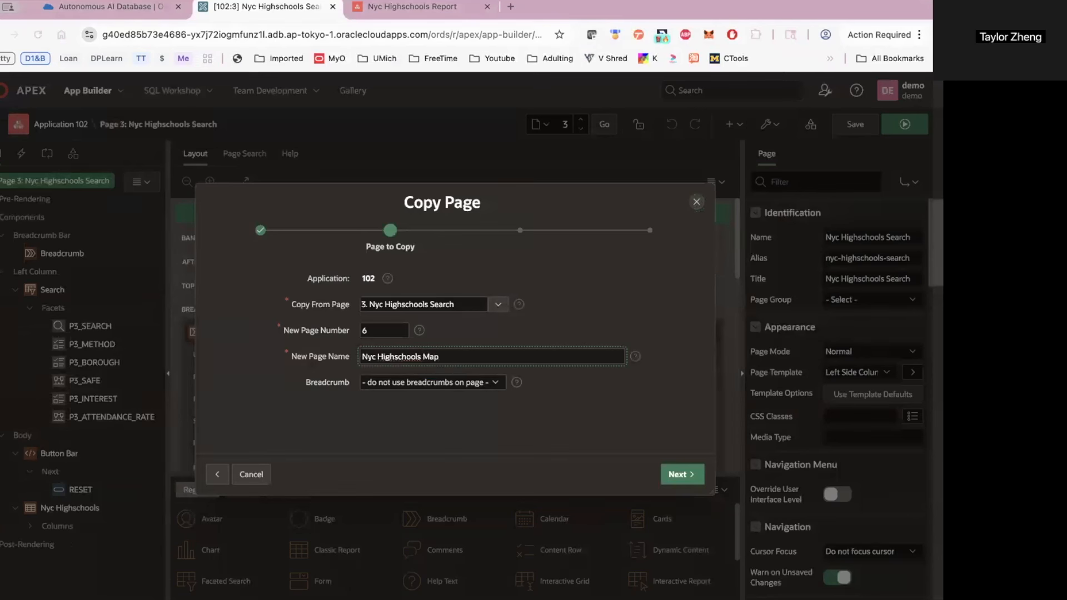
{"action": "type", "text": "ap"}
{"action": "left_click", "coordinate": [490, 382]}
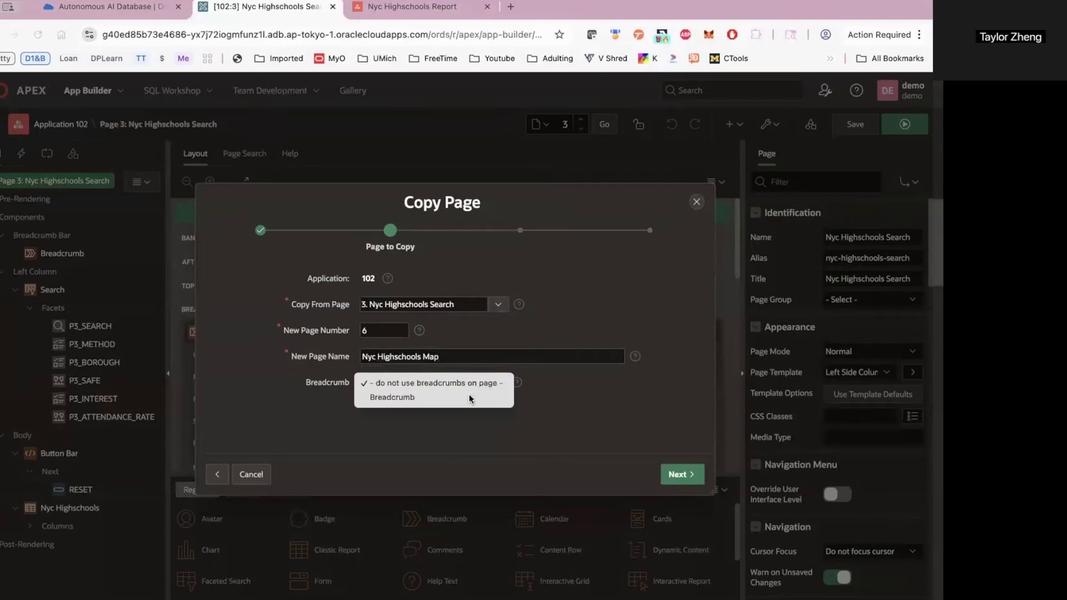
{"action": "left_click", "coordinate": [469, 398]}
{"action": "left_click", "coordinate": [675, 471]}
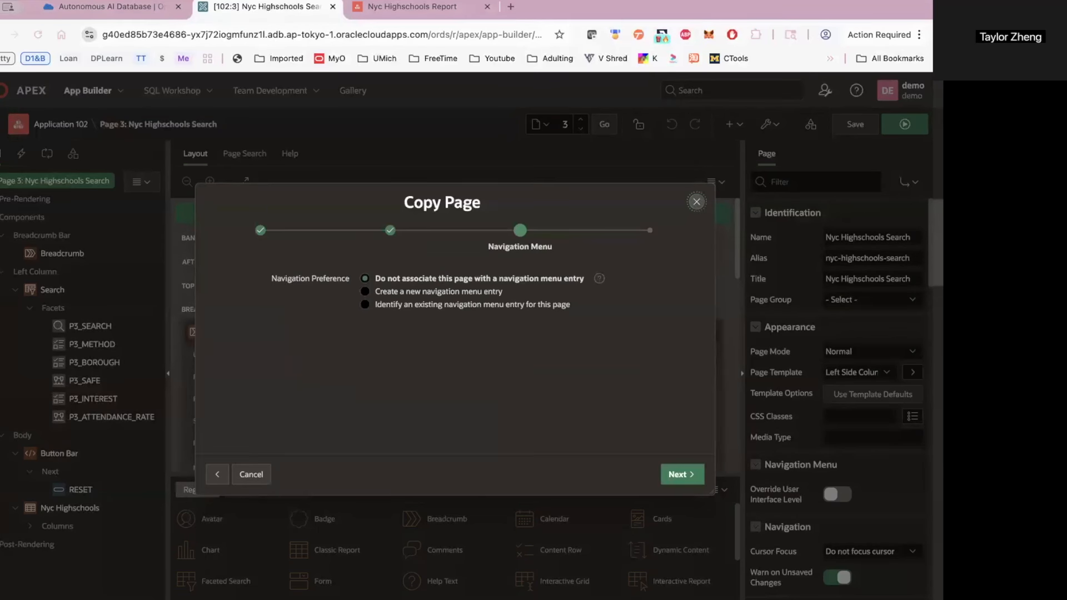
Create a new navigation menu entry named Nyc Highschools Map without a parent and finish copying the page
{"action": "left_click", "coordinate": [456, 292]}
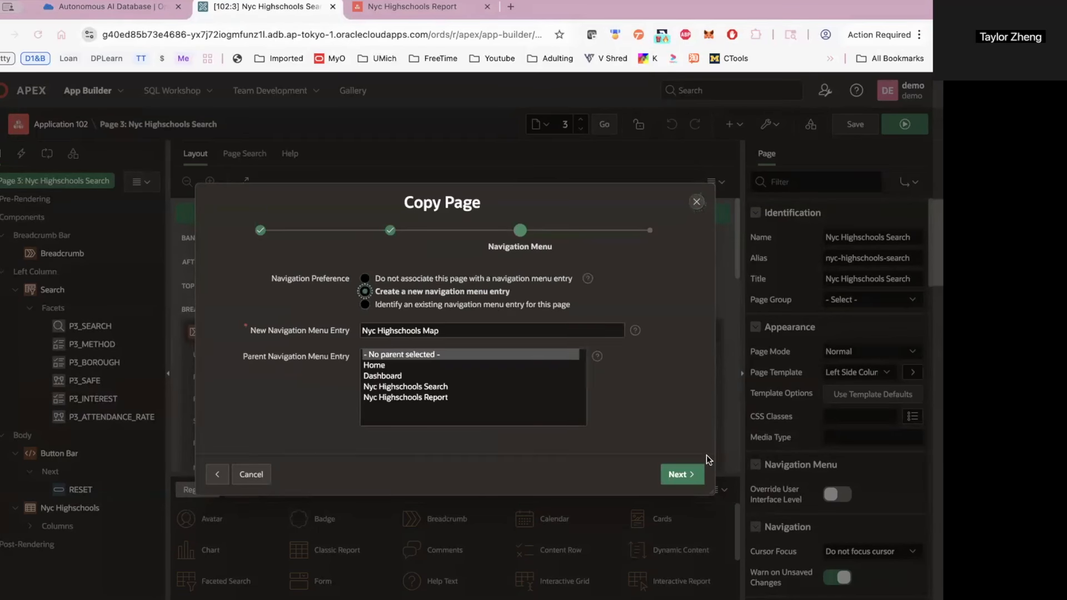
{"action": "left_click", "coordinate": [678, 473]}
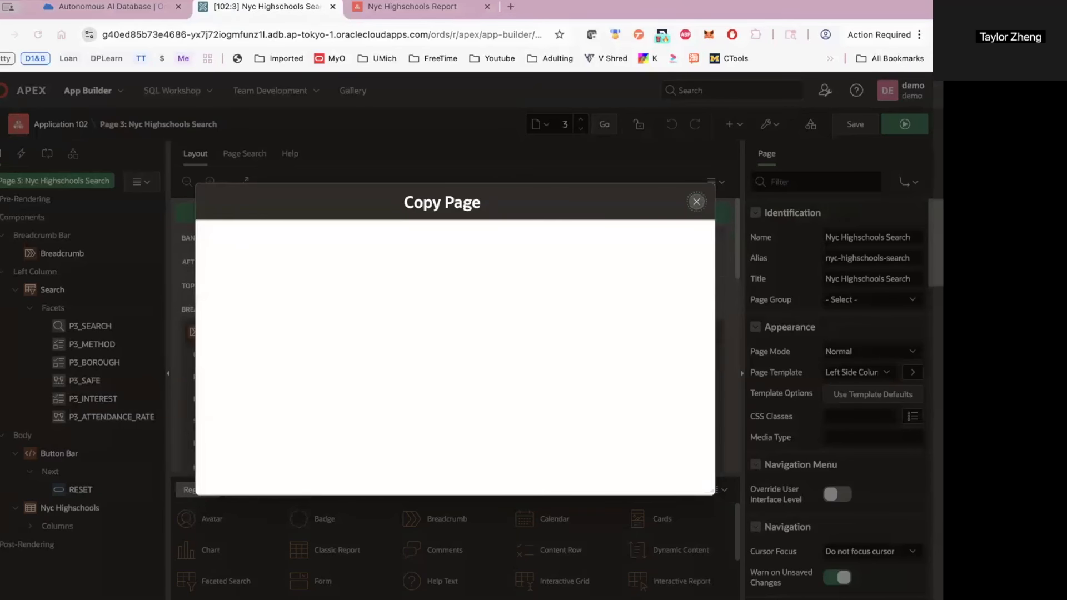
{"action": "left_click", "coordinate": [689, 475]}
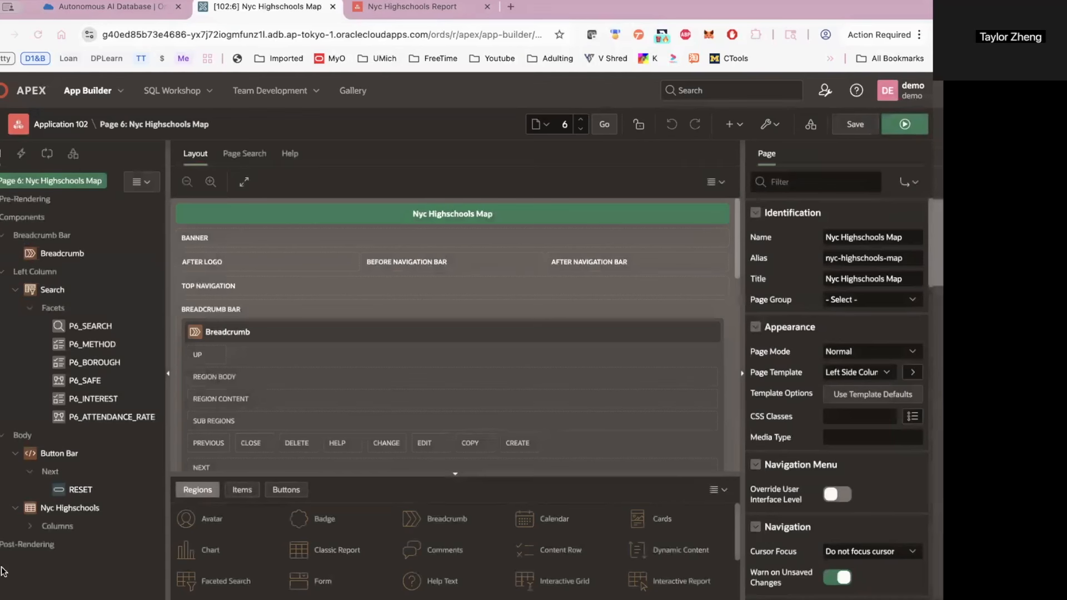
Change the type of the Nyc Highschools region on page 6 to Map
{"action": "left_click", "coordinate": [41, 507]}
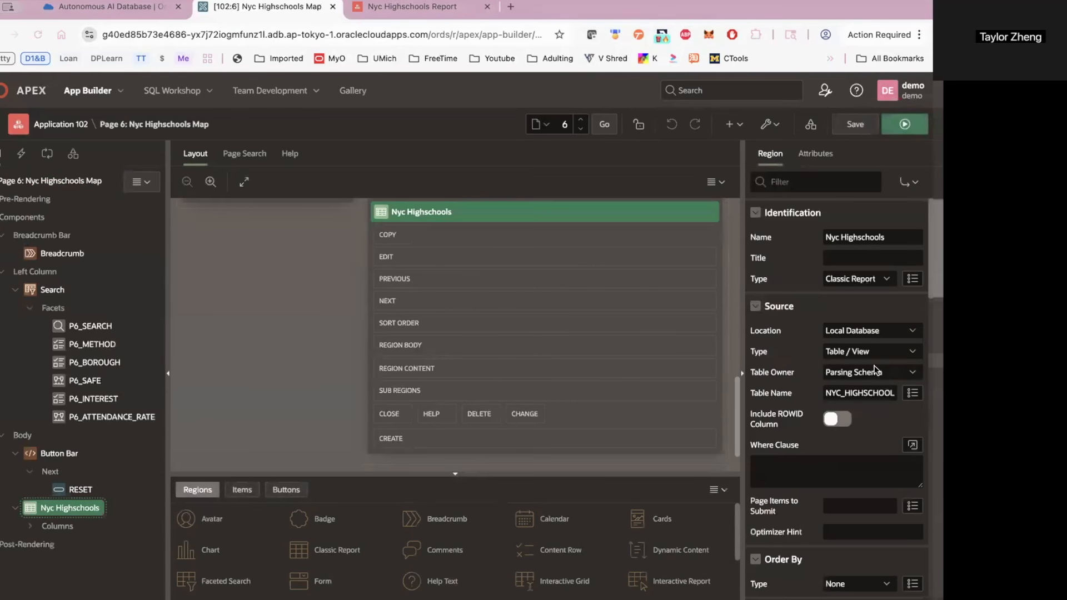
{"action": "left_click", "coordinate": [857, 282]}
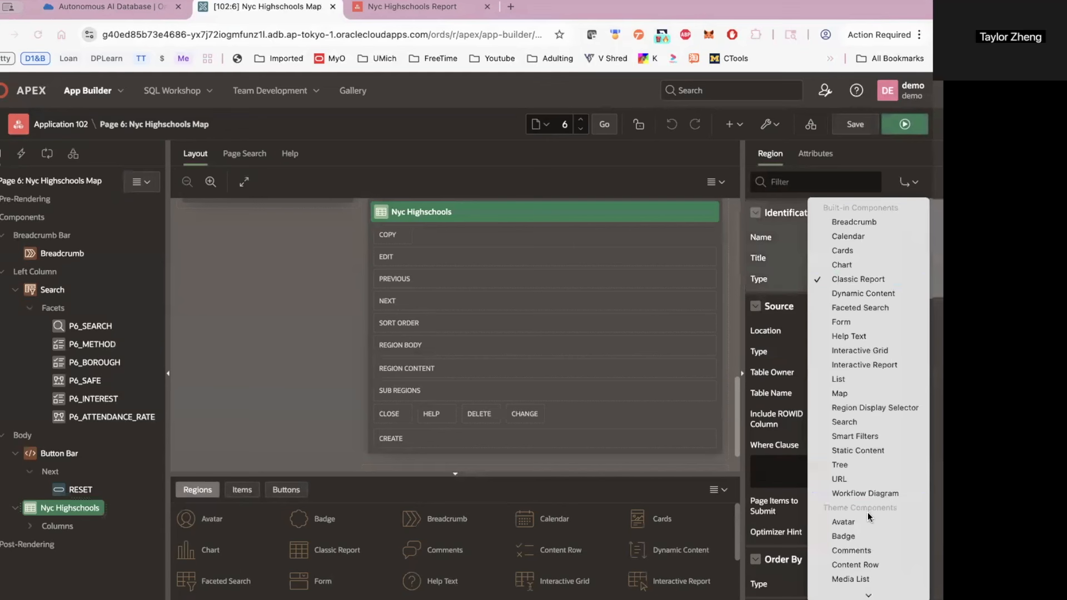
{"action": "left_click", "coordinate": [839, 393]}
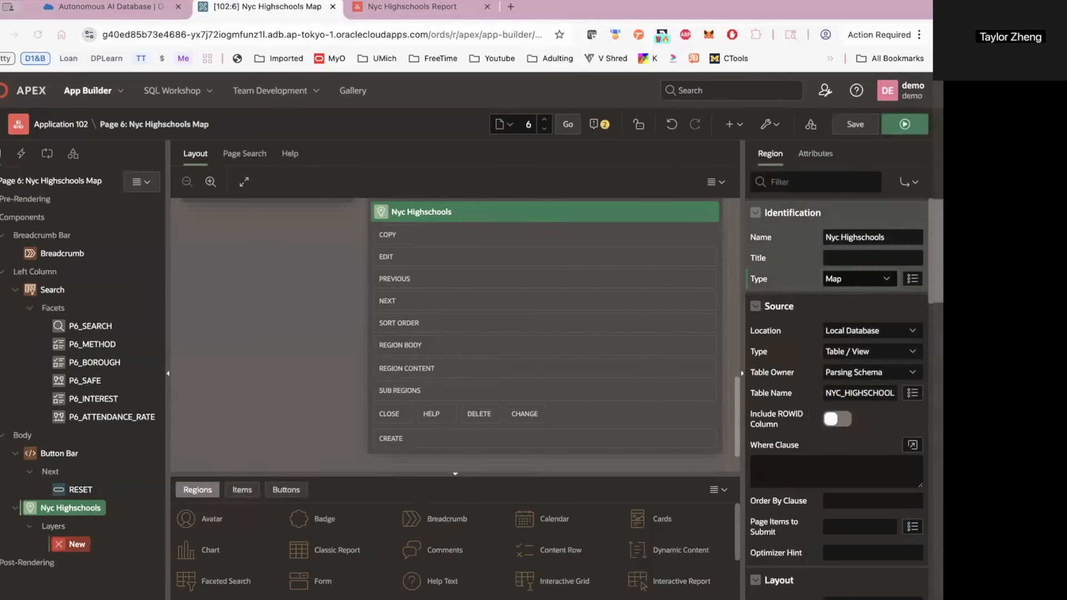
Rename the map region's new layer to Schools and set its source location to Region Source
{"action": "left_click", "coordinate": [62, 545]}
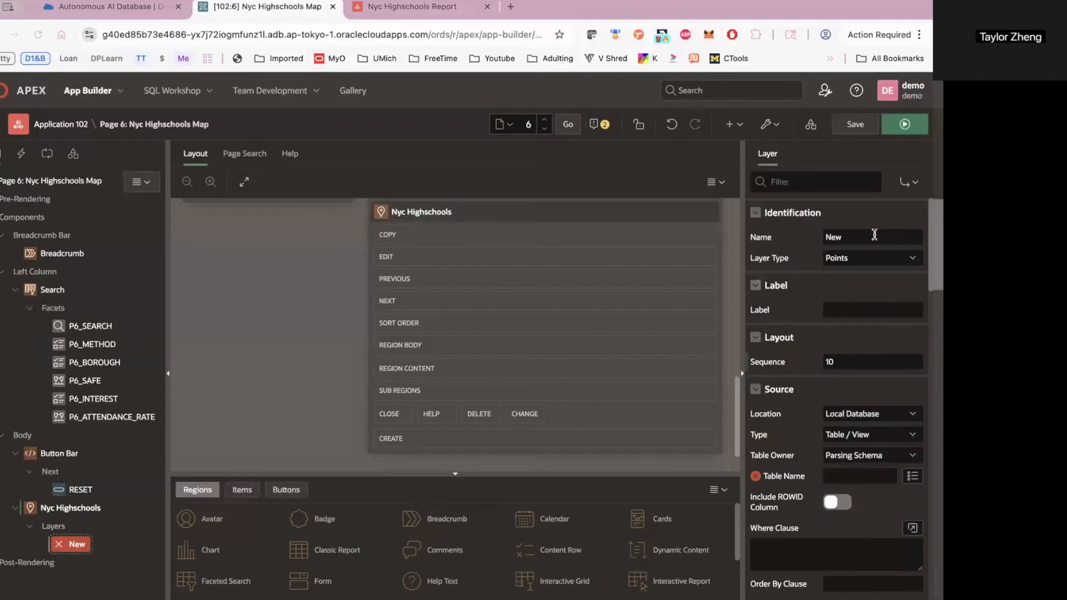
{"action": "left_click", "coordinate": [811, 240]}
{"action": "type", "text": "Scho"}
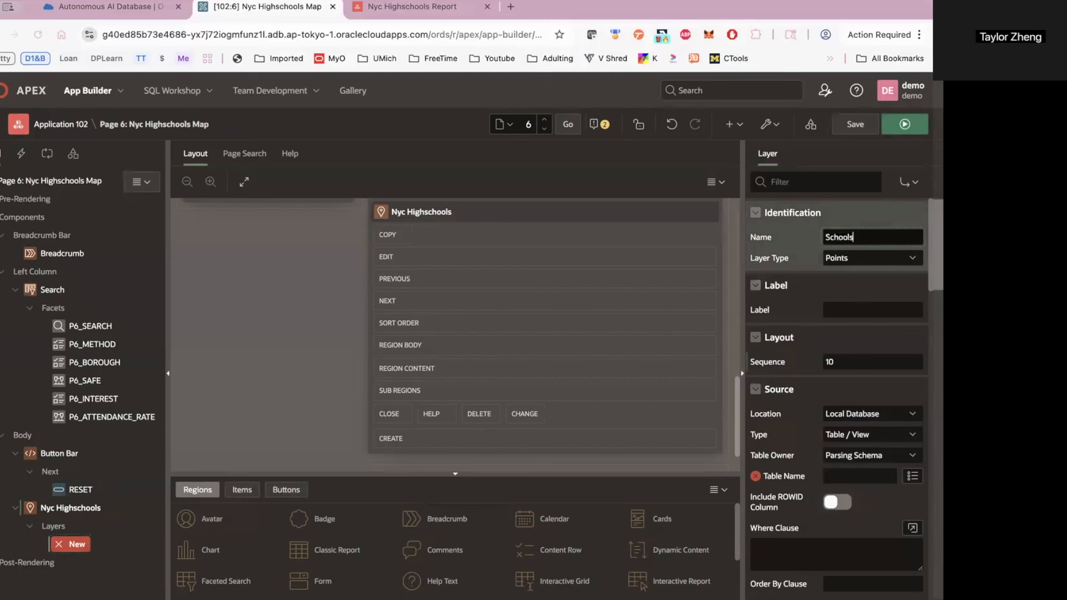
{"action": "type", "text": "ols"}
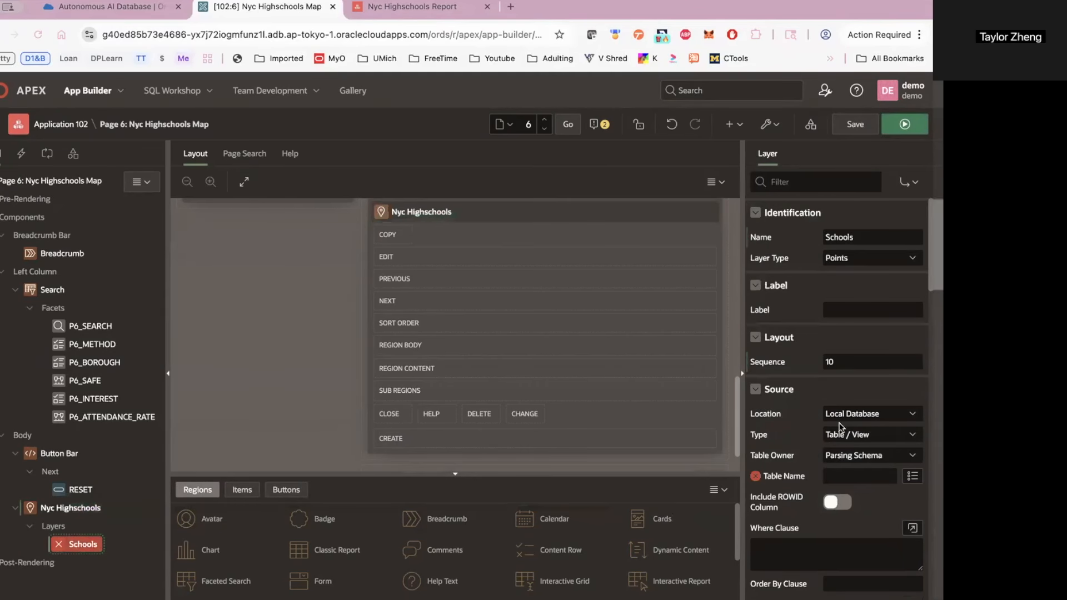
{"action": "left_click", "coordinate": [851, 417]}
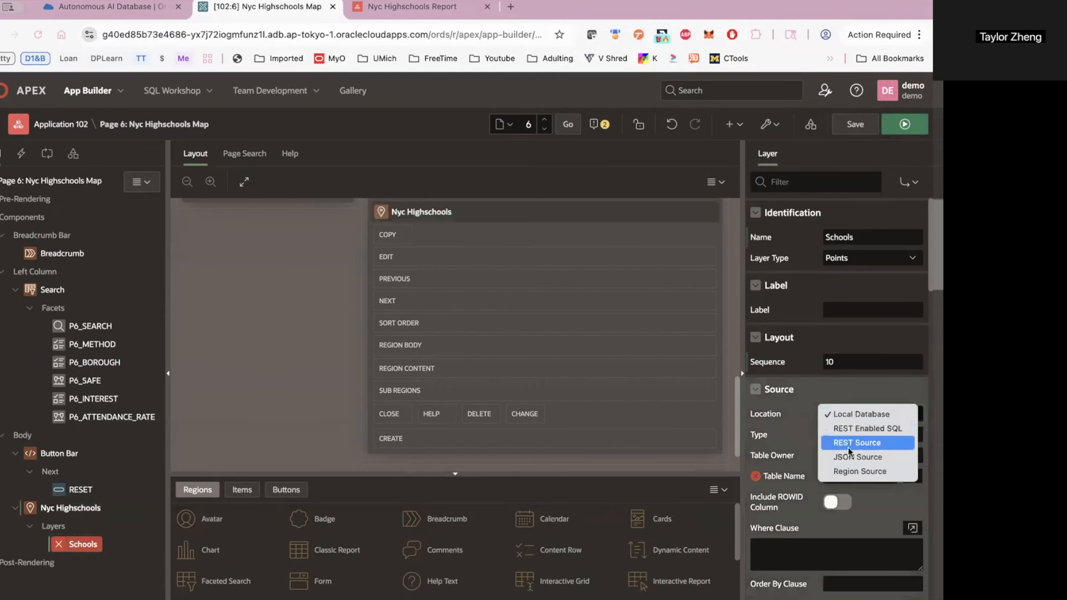
{"action": "left_click", "coordinate": [851, 472]}
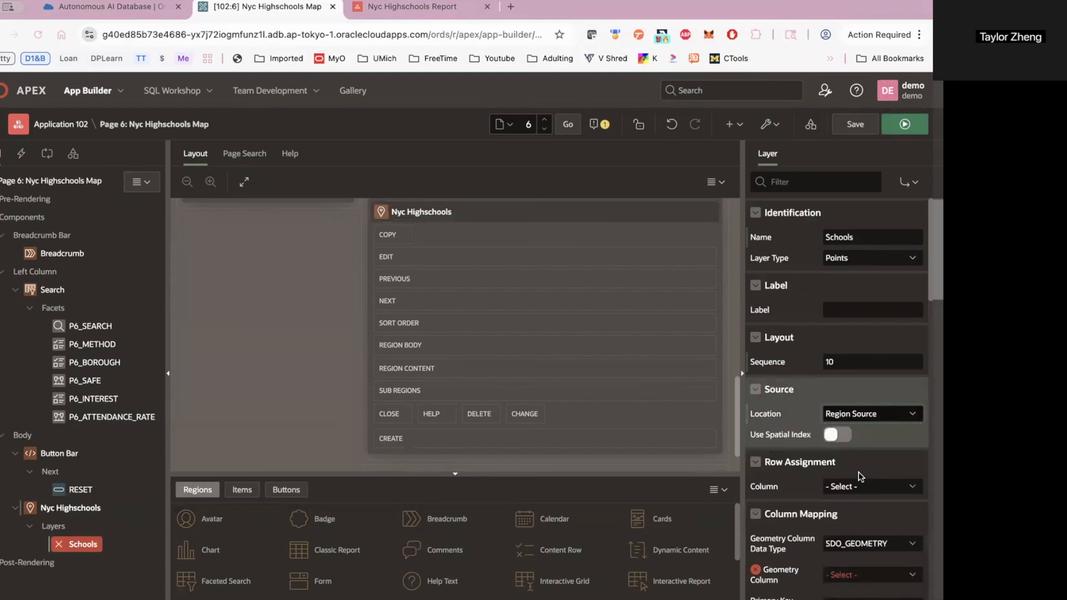
Set the Schools layer's geometry data type to Longitude/Latitude, map the LONGITUDE and LATITUDE columns, and save the page
{"action": "scroll", "coordinate": [851, 472], "scroll_direction": "down", "scroll_amount": 3}
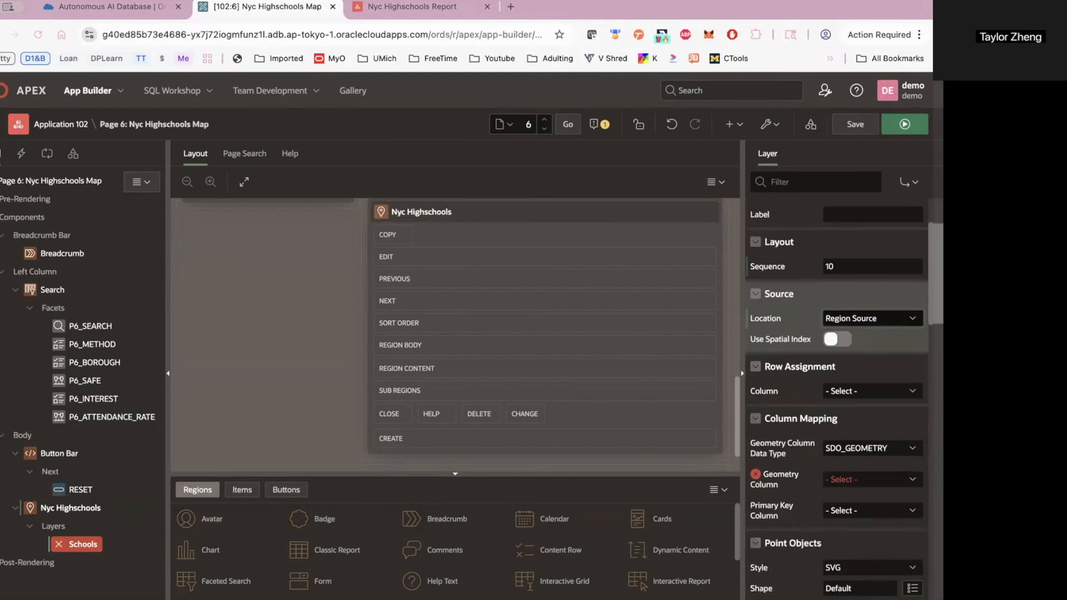
{"action": "left_click", "coordinate": [883, 449]}
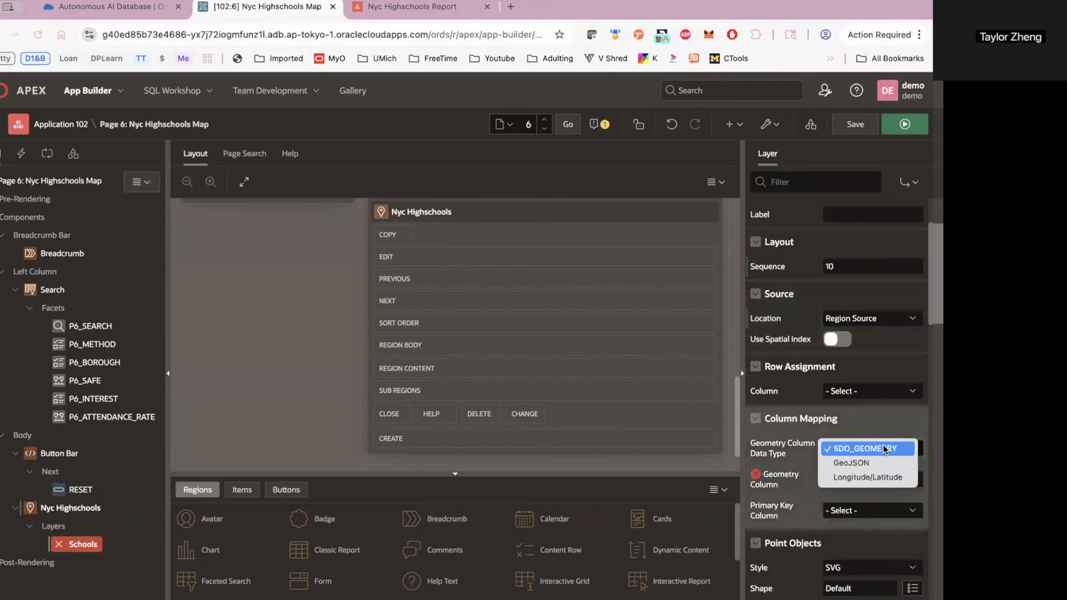
{"action": "left_click", "coordinate": [874, 477]}
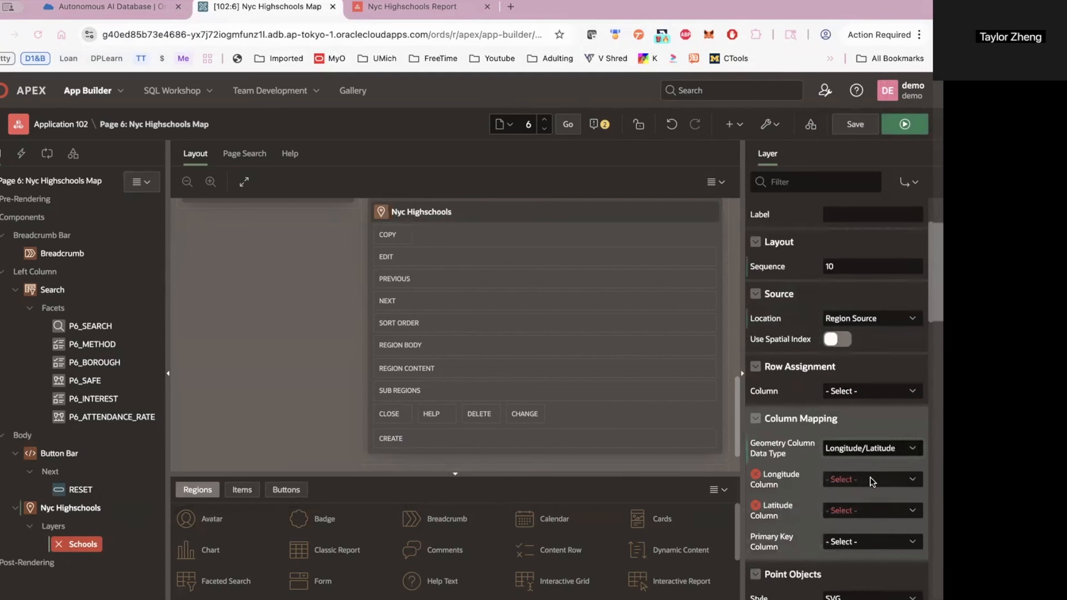
{"action": "left_click", "coordinate": [873, 477]}
{"action": "left_click", "coordinate": [838, 433]}
{"action": "left_click", "coordinate": [869, 504]}
{"action": "left_click", "coordinate": [871, 474]}
{"action": "left_click", "coordinate": [870, 473]}
{"action": "left_click", "coordinate": [792, 489]}
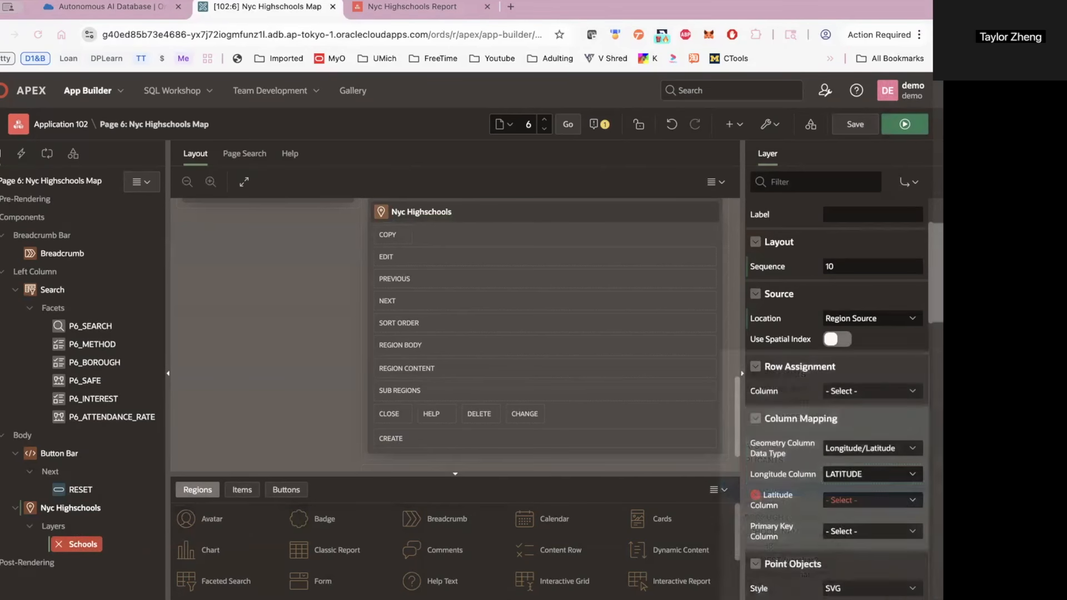
{"action": "left_click", "coordinate": [889, 499]}
{"action": "scroll", "coordinate": [860, 525], "scroll_direction": "down", "scroll_amount": 2}
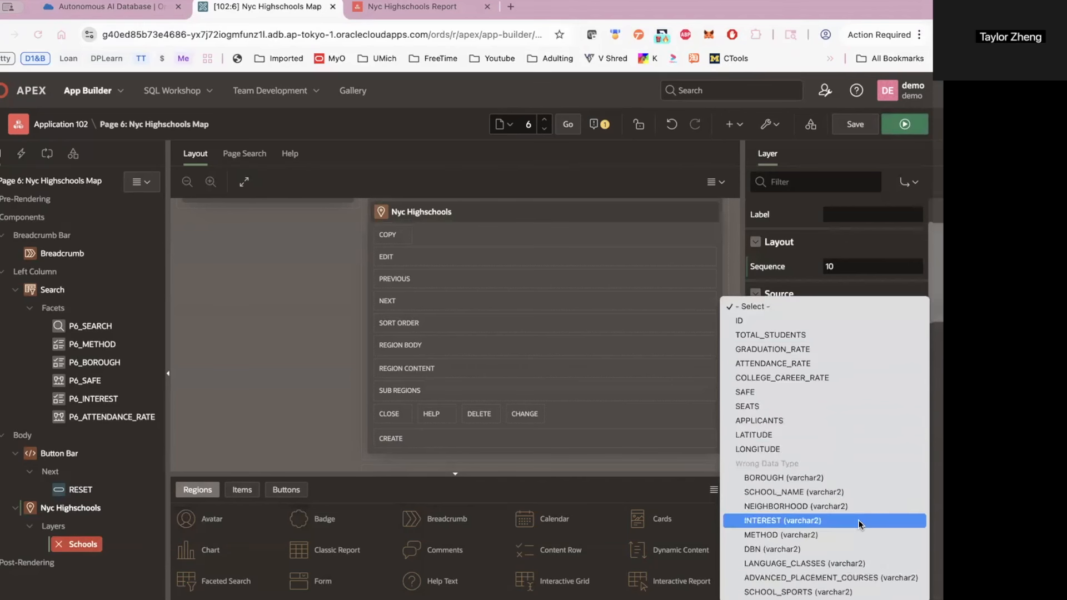
{"action": "left_click", "coordinate": [823, 437]}
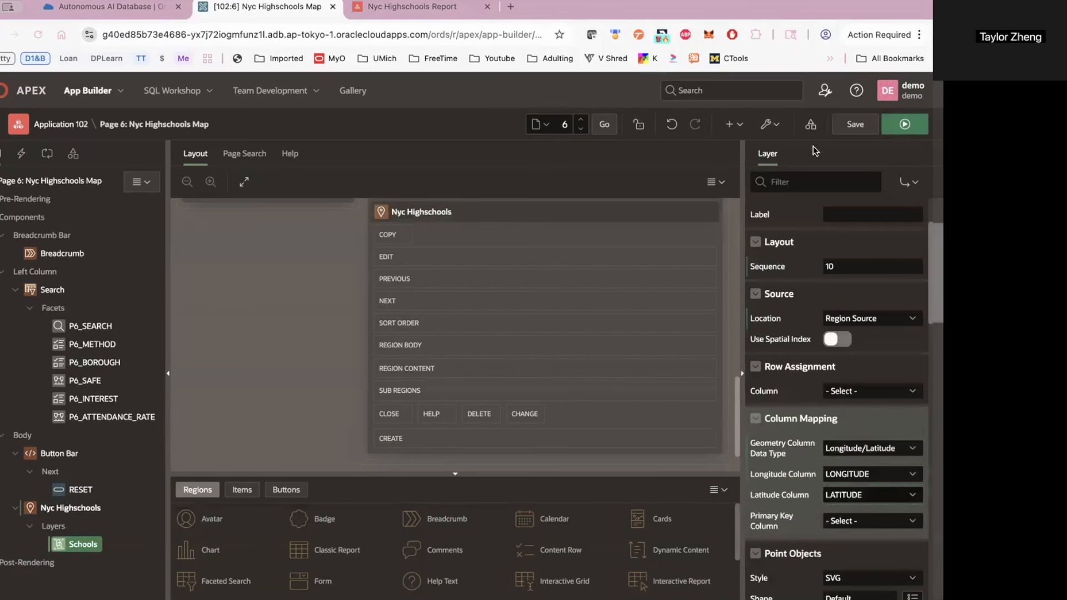
{"action": "left_click", "coordinate": [856, 125]}
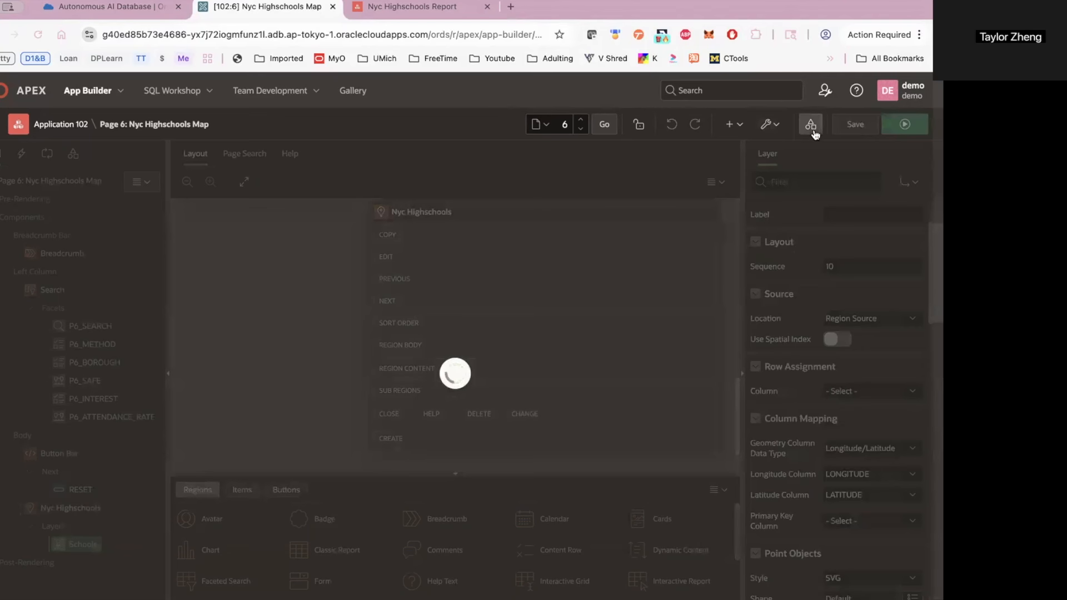
Open the Nyc Highschools Map entry of the Navigation Menu list in Shared Components
{"action": "left_click", "coordinate": [811, 126]}
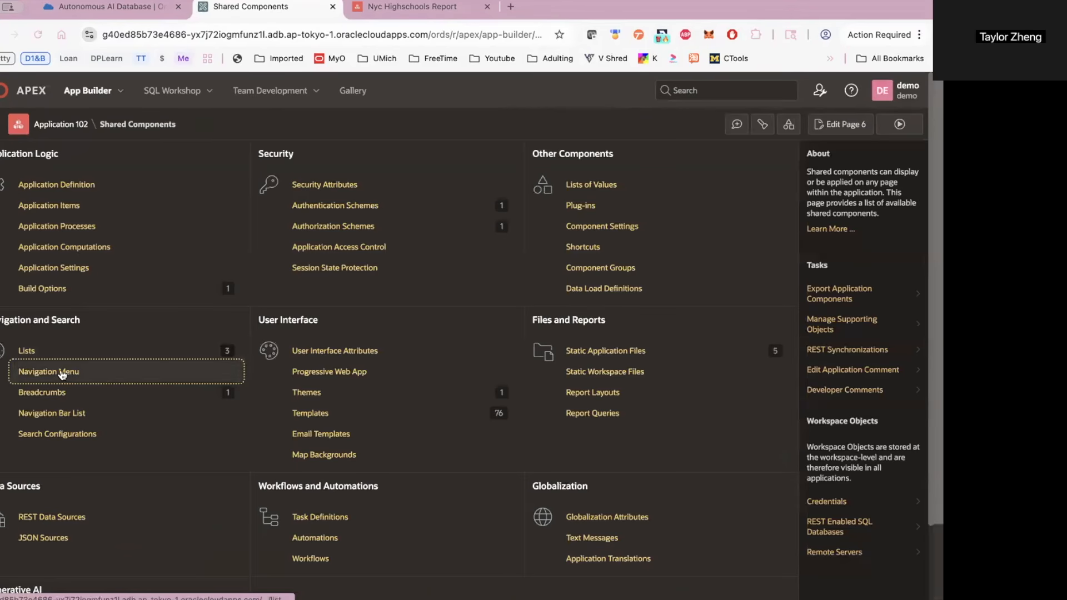
{"action": "left_click", "coordinate": [26, 351]}
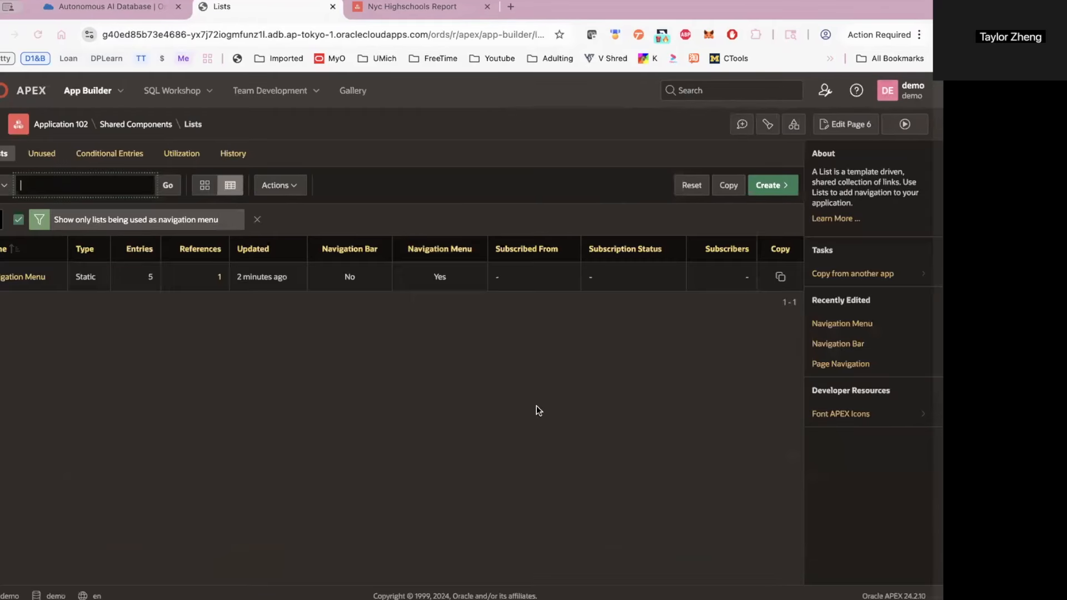
{"action": "left_click", "coordinate": [25, 279]}
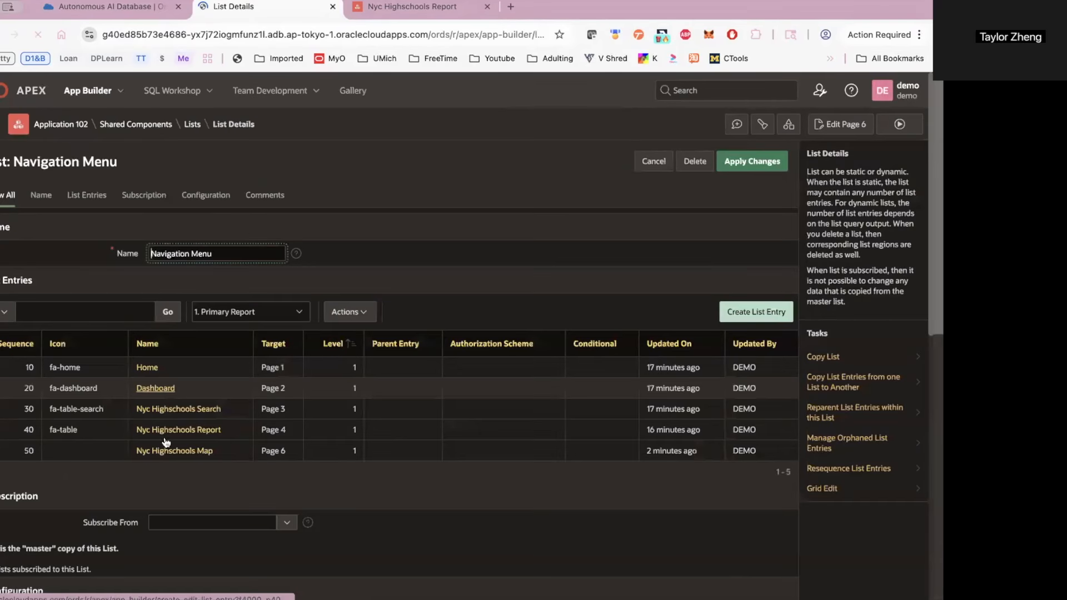
{"action": "left_click", "coordinate": [200, 451]}
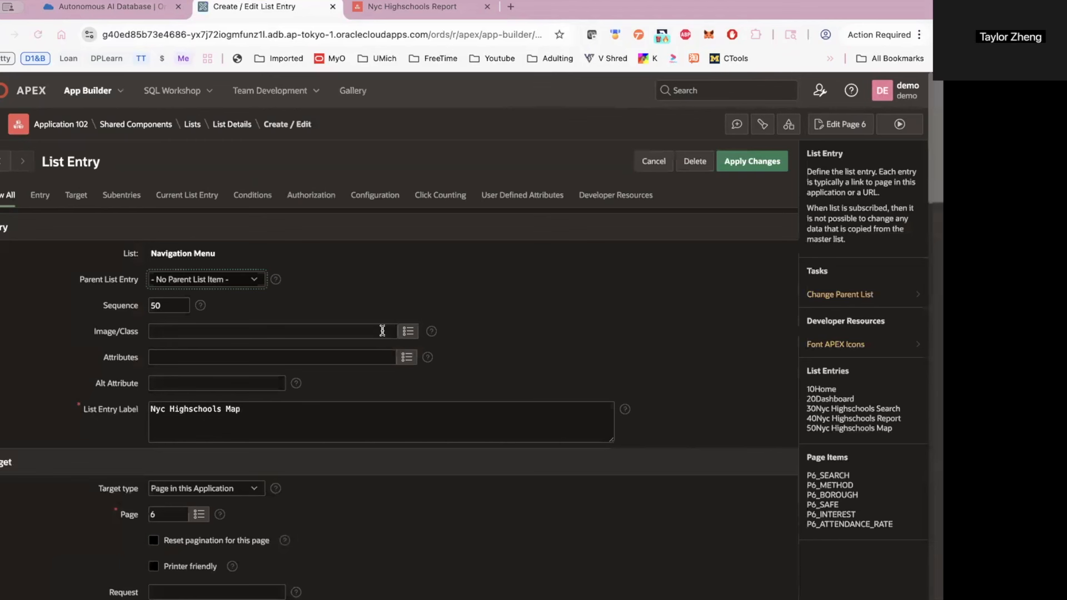
Set the list entry's image/class to fa-map and apply the changes
{"action": "left_click", "coordinate": [409, 331]}
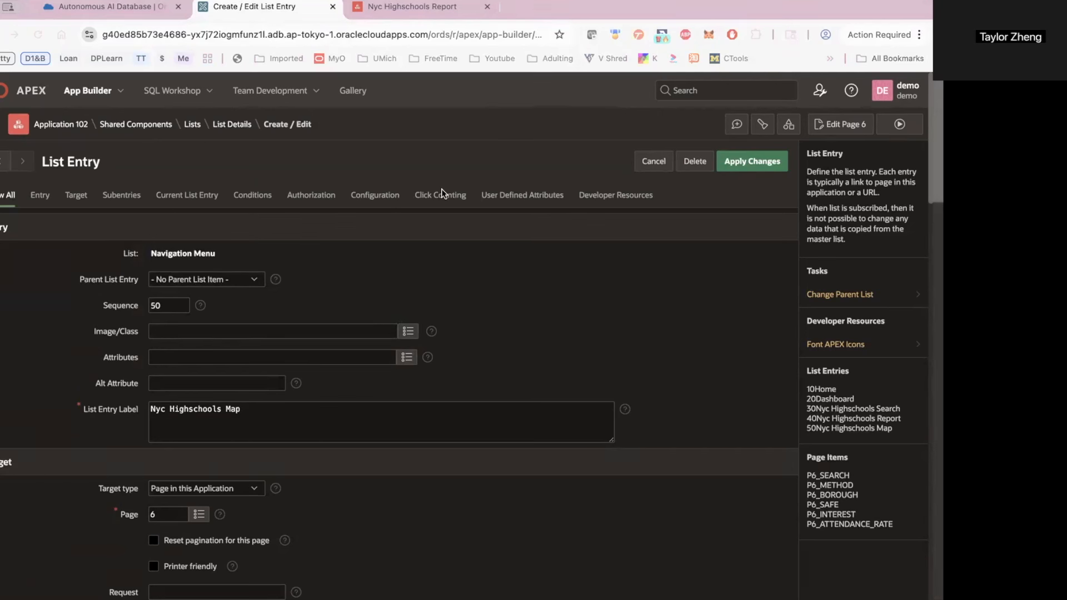
{"action": "key", "text": "super+Tab"}
{"action": "type", "text": "fa-map"}
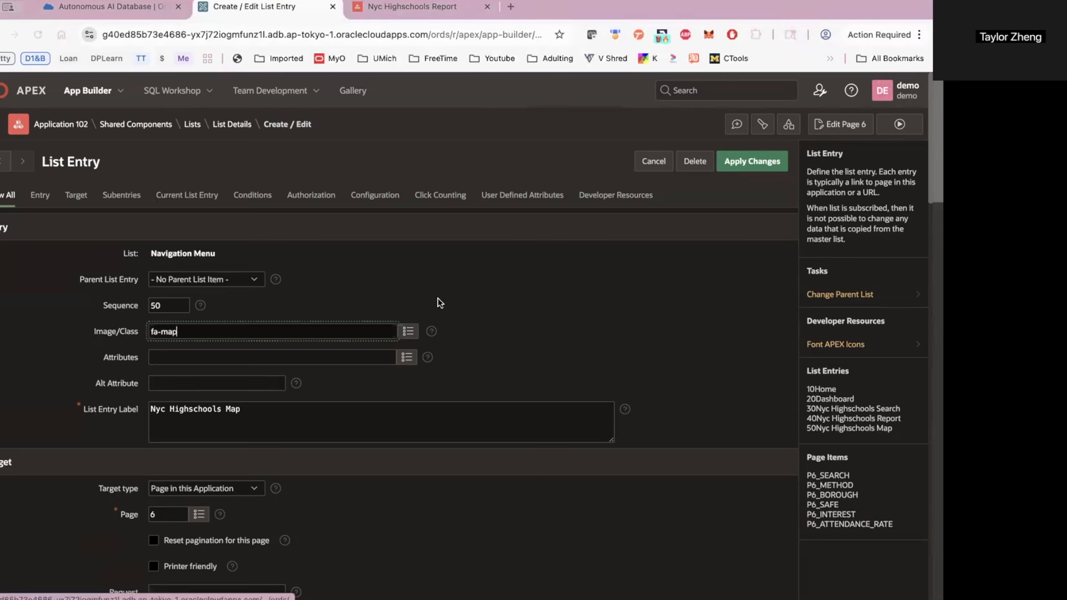
{"action": "left_click", "coordinate": [752, 161]}
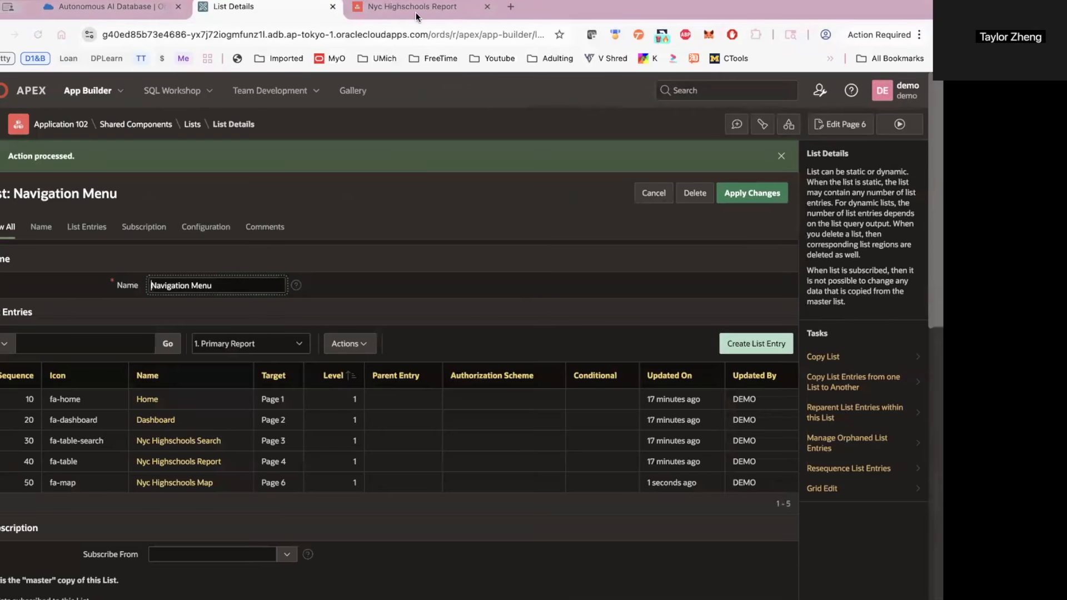
Close the Nyc Highschool form in the running application and view the Nyc Highschools Map page
{"action": "left_click", "coordinate": [416, 13]}
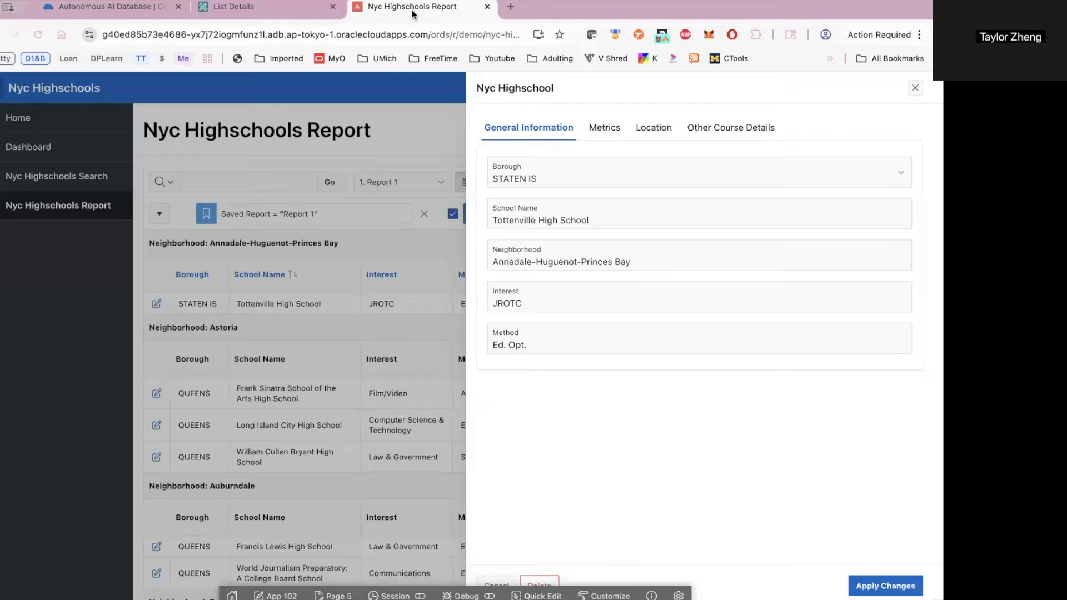
{"action": "left_click", "coordinate": [915, 88]}
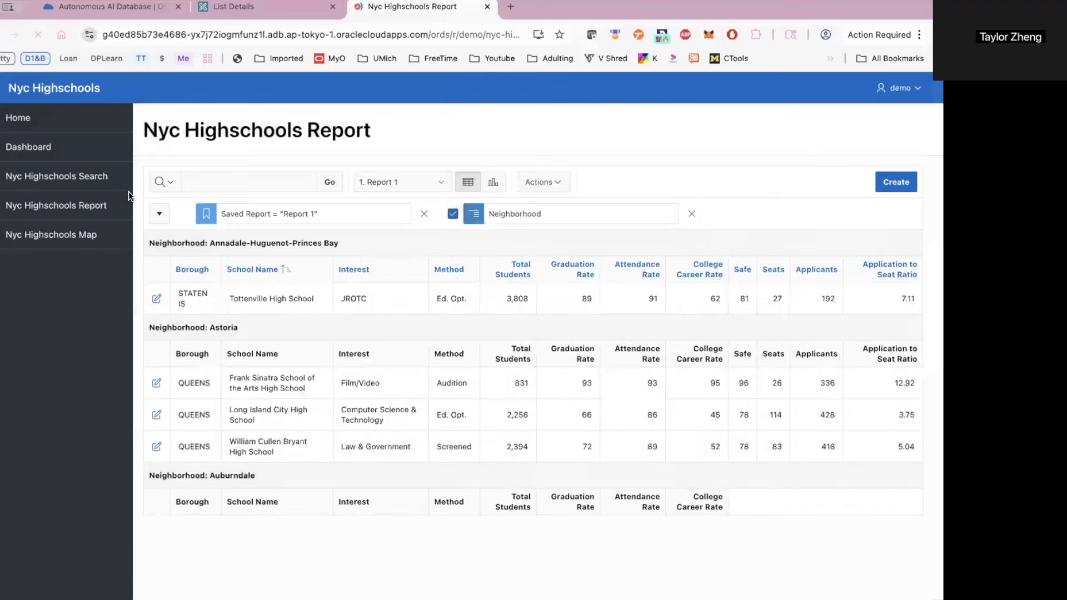
{"action": "left_click", "coordinate": [45, 244]}
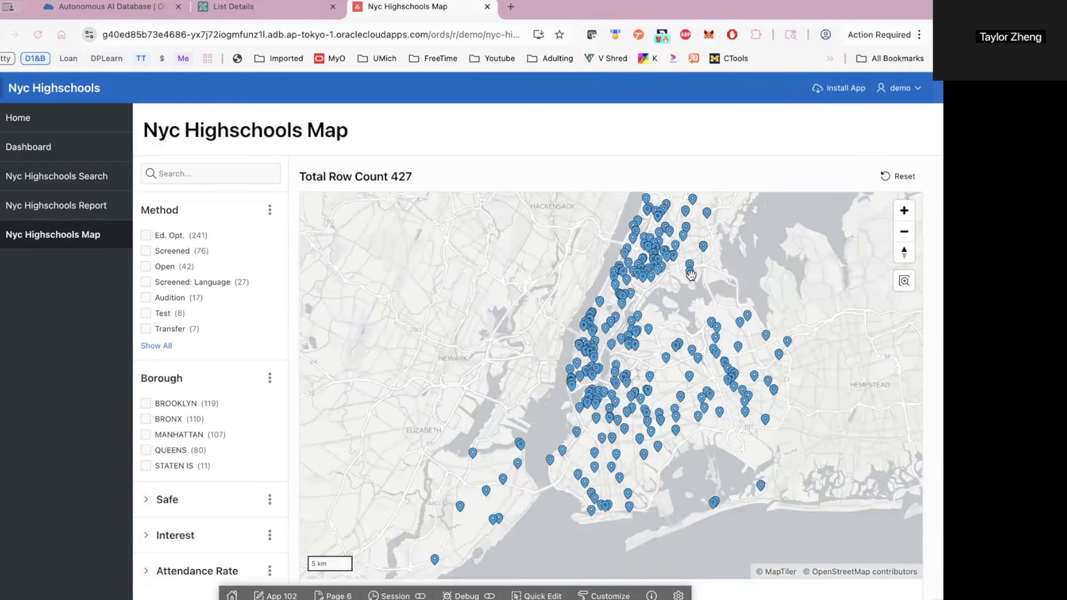
Return to Application 102's home in the App Builder and open page 5, Nyc Highschool, in Page Designer
{"action": "left_click", "coordinate": [257, 8]}
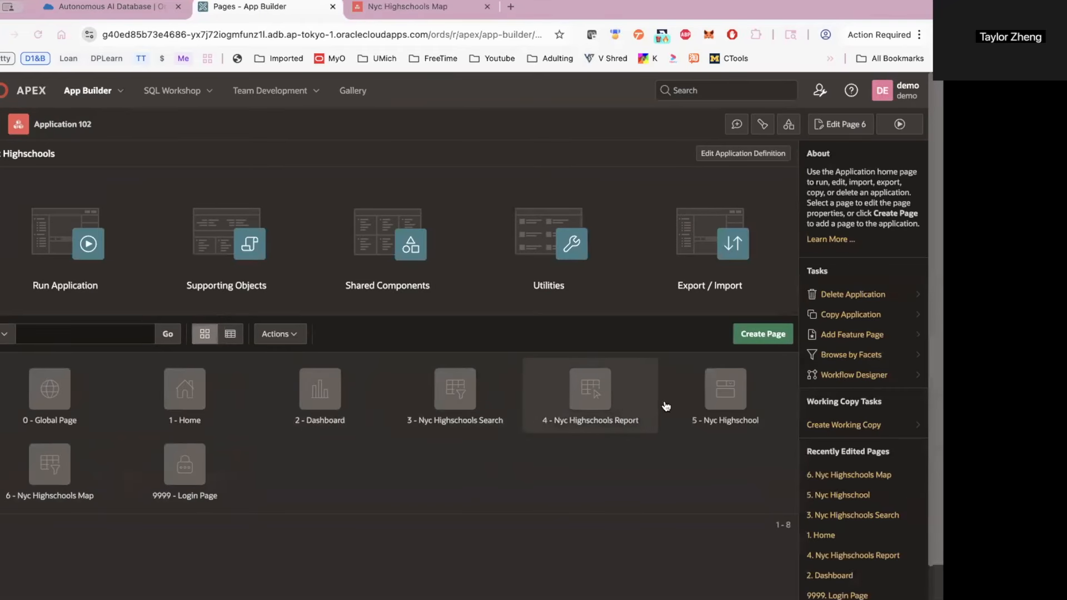
{"action": "left_click", "coordinate": [724, 388]}
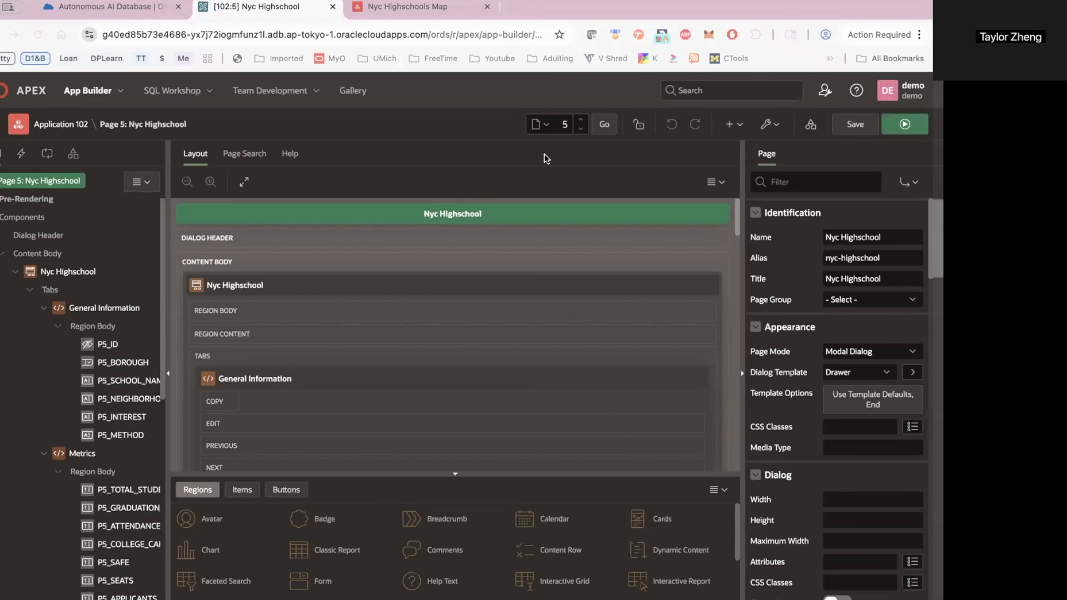
Return to Application 102's home and open page 6, Nyc Highschools Map, in Page Designer
{"action": "scroll", "coordinate": [95, 389], "scroll_direction": "down", "scroll_amount": 5}
{"action": "scroll", "coordinate": [89, 428], "scroll_direction": "up", "scroll_amount": 3}
{"action": "scroll", "coordinate": [88, 428], "scroll_direction": "up", "scroll_amount": 2}
{"action": "left_click", "coordinate": [78, 125]}
{"action": "left_click", "coordinate": [62, 454]}
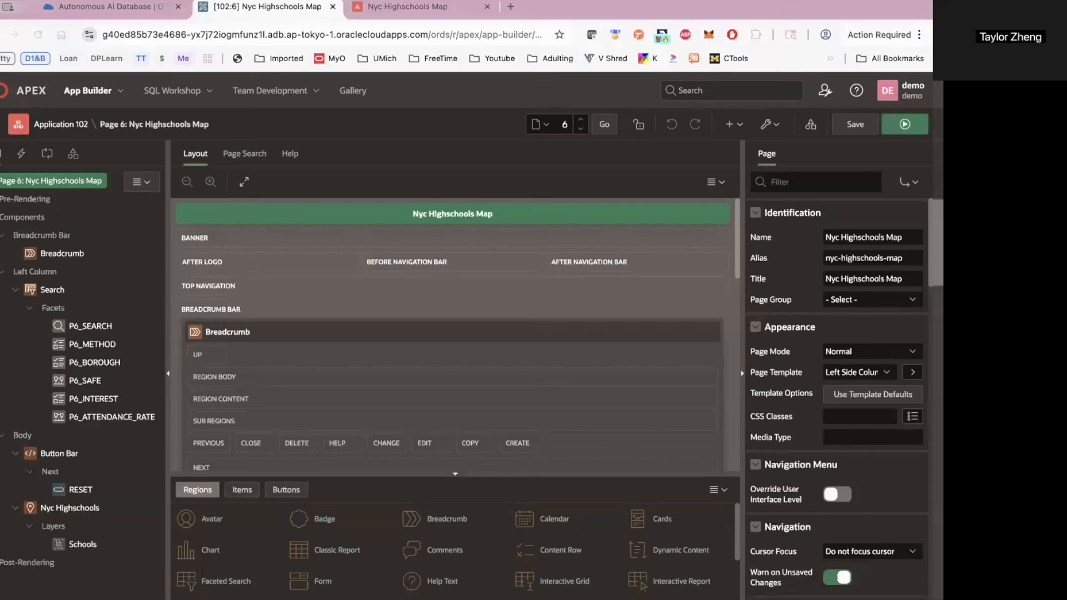
Turn on advanced formatting for the tooltip of the Schools map layer
{"action": "left_click", "coordinate": [81, 544]}
{"action": "scroll", "coordinate": [907, 428], "scroll_direction": "down", "scroll_amount": 1}
{"action": "scroll", "coordinate": [907, 427], "scroll_direction": "down", "scroll_amount": 5}
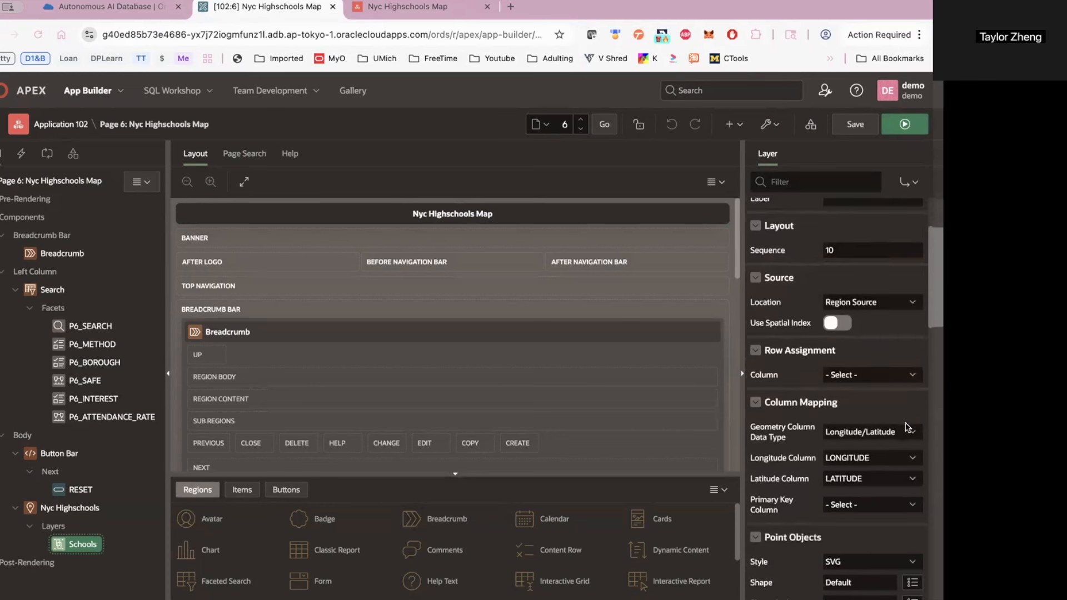
{"action": "scroll", "coordinate": [907, 428], "scroll_direction": "down", "scroll_amount": 8}
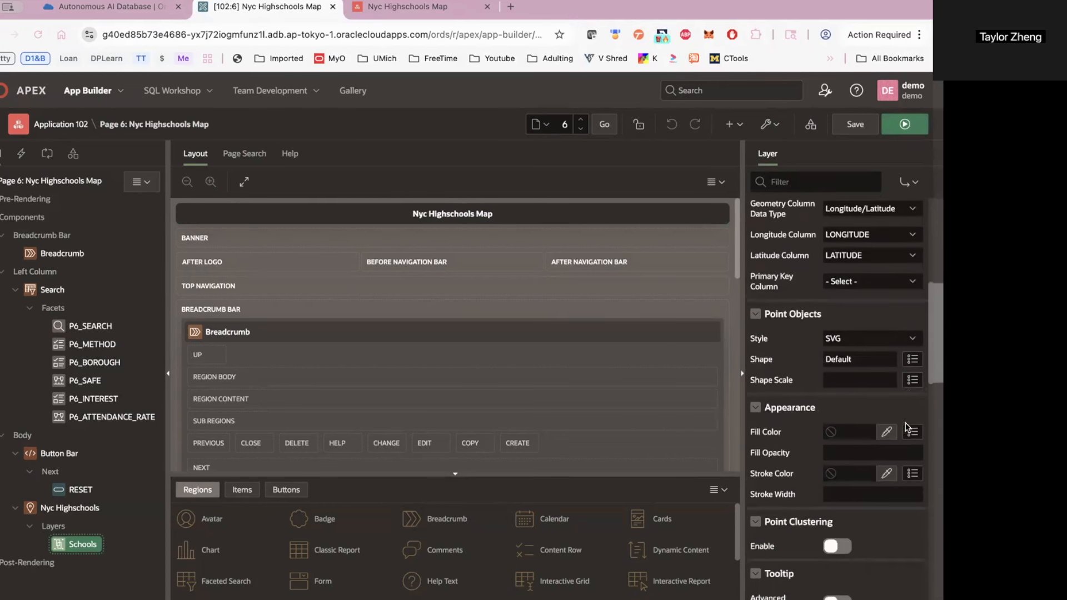
{"action": "scroll", "coordinate": [907, 428], "scroll_direction": "down", "scroll_amount": 1}
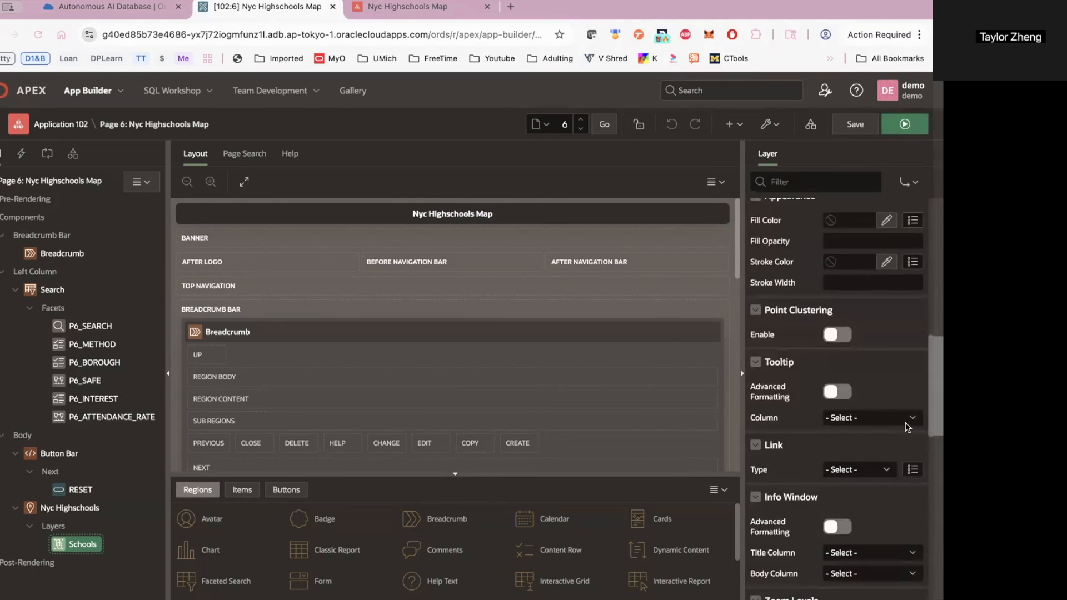
{"action": "left_click", "coordinate": [833, 392]}
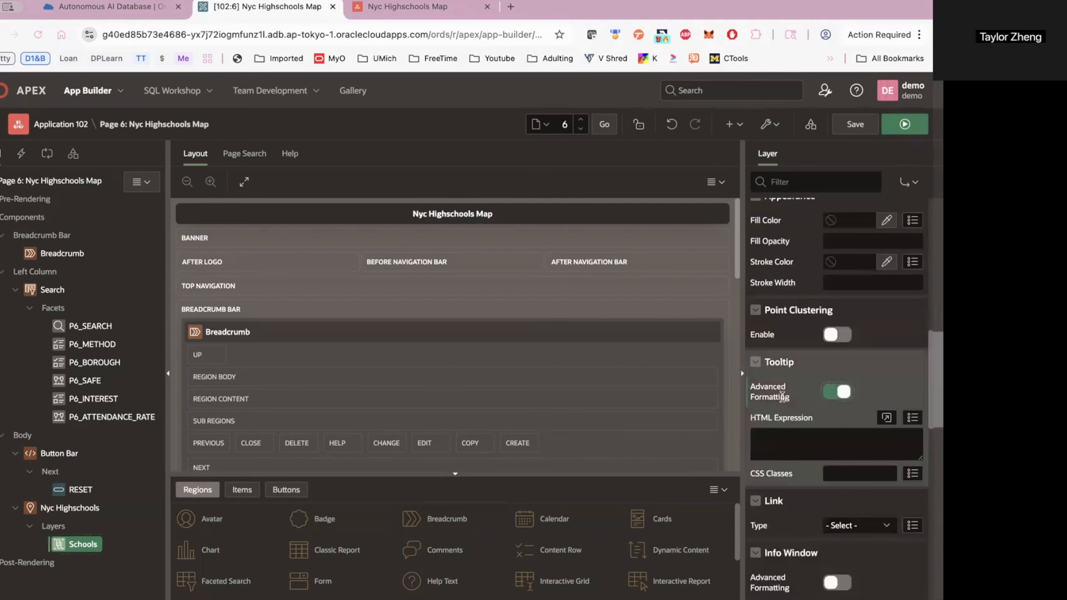
Set the tooltip's HTML expression to "<strong>&SCHOOL_NAME.</strong><br> Borough: &BOROUGH.<br>" and run the page to view the map
{"action": "left_click", "coordinate": [817, 439]}
{"action": "left_click", "coordinate": [810, 440]}
{"action": "type", "text": "<strong>&SCHOOL_NAME.</strong><br> Borough: &BOROUGH.<br>"}
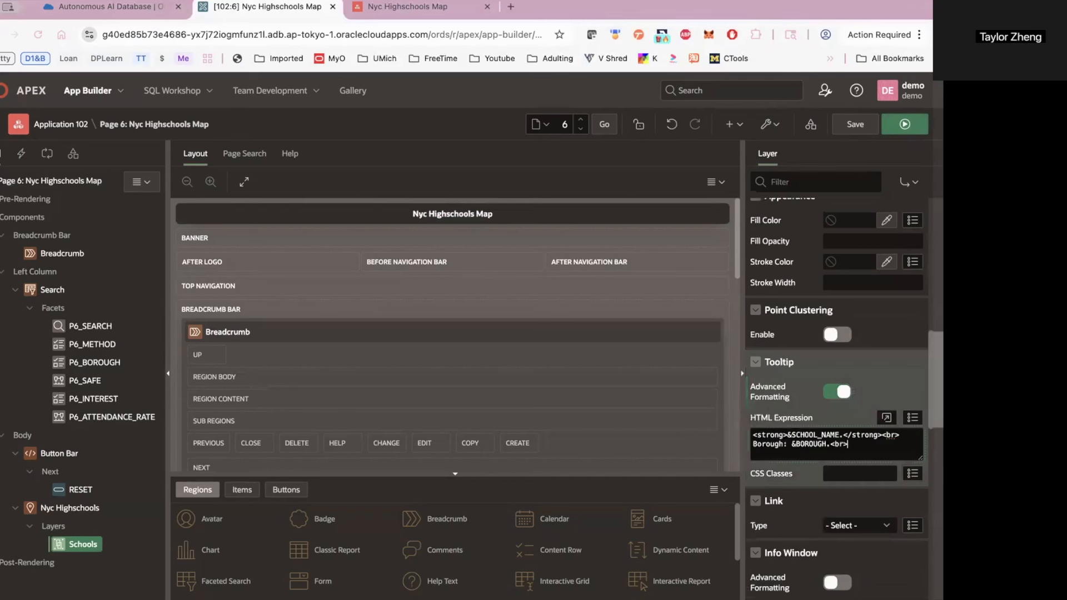
{"action": "left_click", "coordinate": [904, 126]}
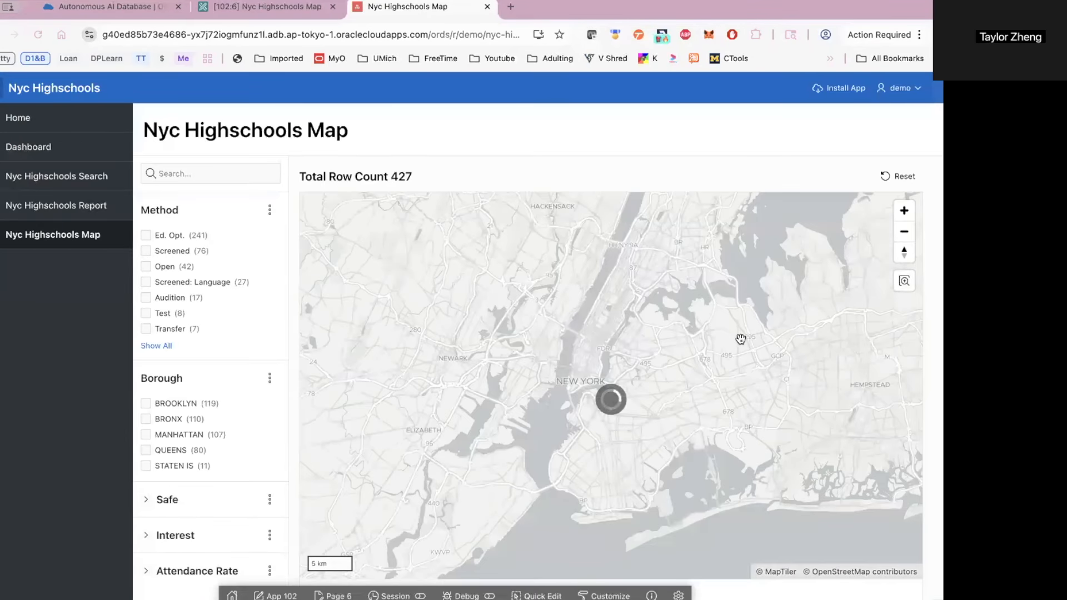
{"action": "mouse_move", "coordinate": [749, 318]}
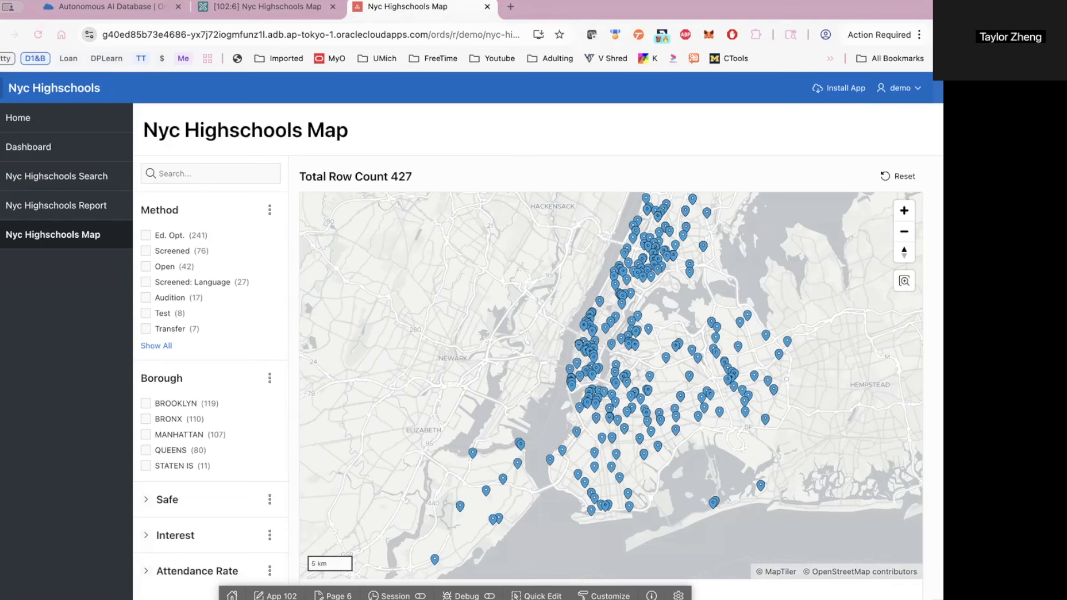
Back in Page Designer, change the source type of the Nyc Highschools map region to SQL Query
{"action": "left_click", "coordinate": [286, 7]}
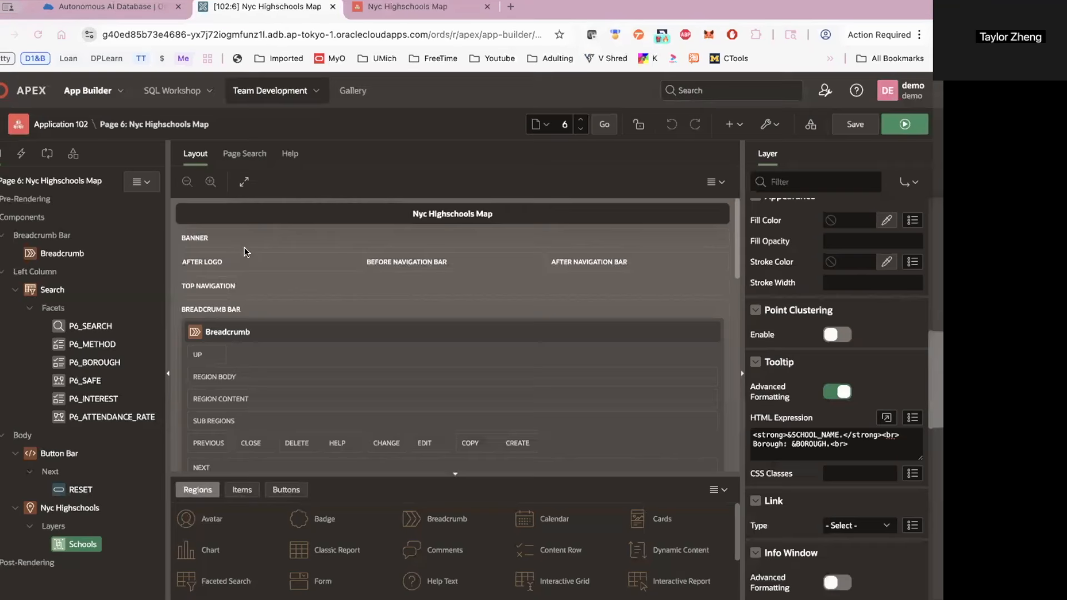
{"action": "left_click", "coordinate": [56, 508]}
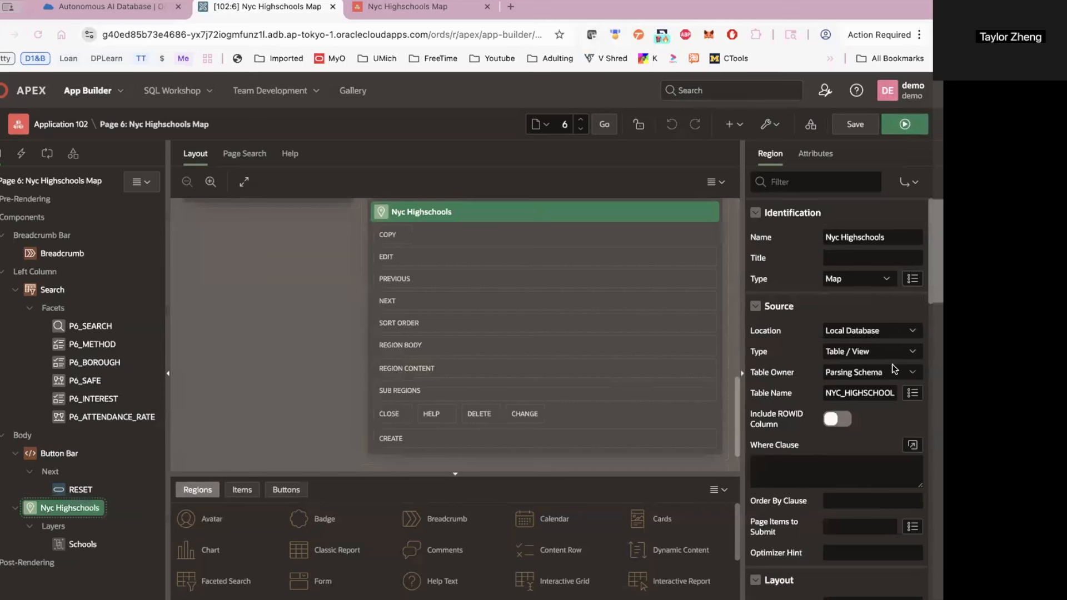
{"action": "left_click", "coordinate": [852, 351]}
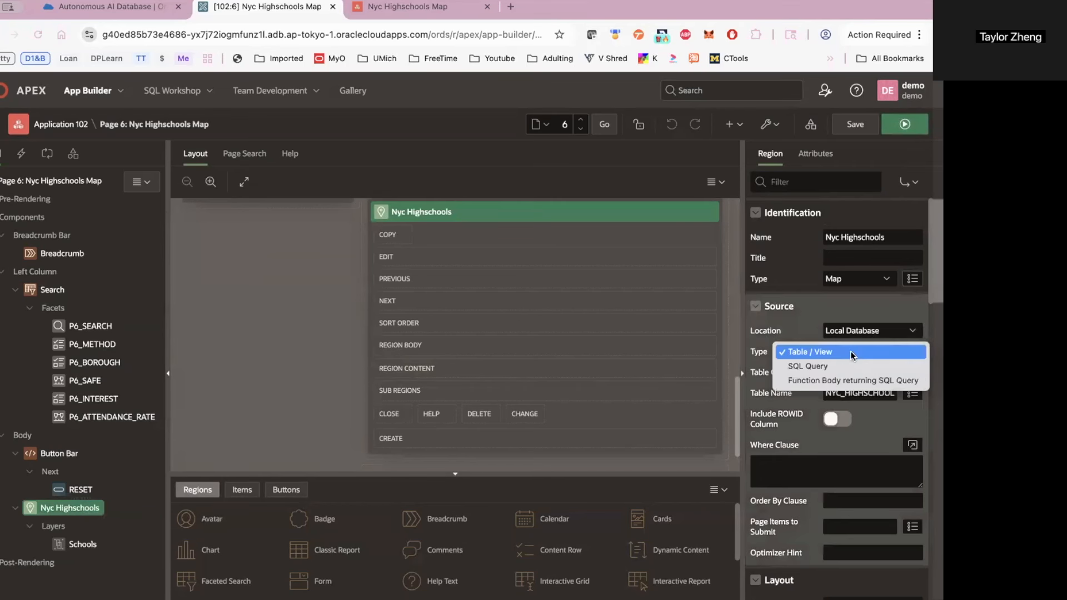
{"action": "left_click", "coordinate": [838, 365]}
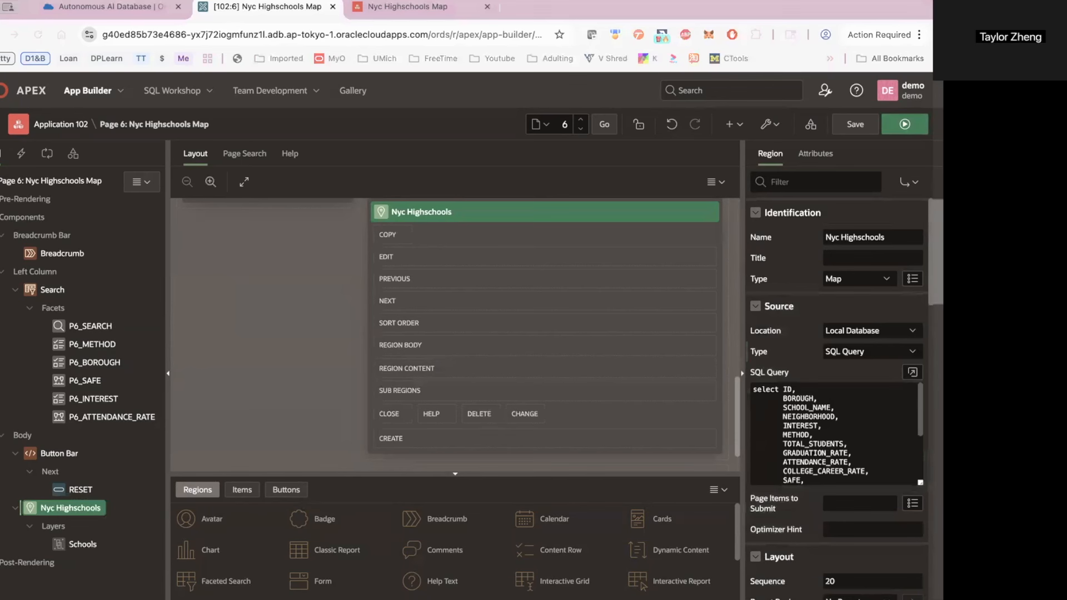
Replace the region's query with one adding a PIN_COLOR CASE on GRADUATION_RATE (0-50 'red', 50-75 'yellow', 75-100 'green'), validate it and accept it
{"action": "left_click", "coordinate": [911, 373]}
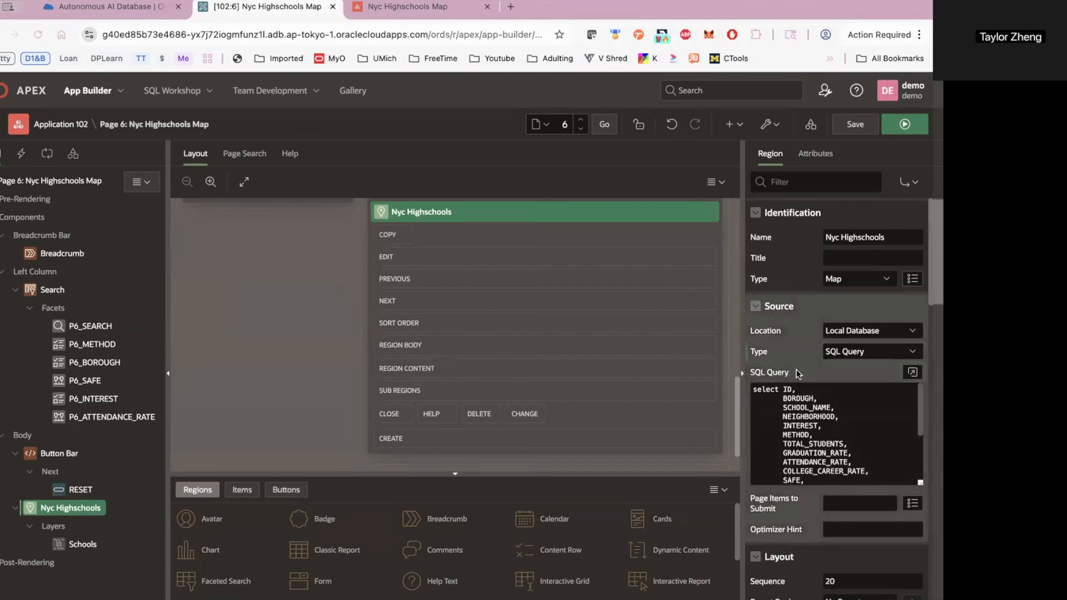
{"action": "key", "text": "ctrl+a"}
{"action": "type", "text": "select ID,        BOROUGH,        SCHOOL_NAME,        NEIGHBORHOOD,        INTEREST,        METHOD,        TOTAL_STUDENTS,        GRADUATION_RATE,        ATTENDANCE_RATE,        COLLEGE_CAREER_RATE,        SAFE,        SEATS,        APPLICANTS,        DBN,        LATITUDE,        LONGITUDE,        LANGUAGE_CLASSES,        ADVANCED_PLACEMENT_COURSES,        SCHOOL_SPORTS,        CASE WHEN GRADUATION_RATE BETWEEN 0 and 50 then 'red'        WHEN GRADUATION_RATE BETWEEN 50 and 75 then 'yellow'        WHEN GRADUATION_RATE BETWEEN 75 and 100 then 'green' END as PIN_COLOR   from NYC_HIGHSCHOOLS"}
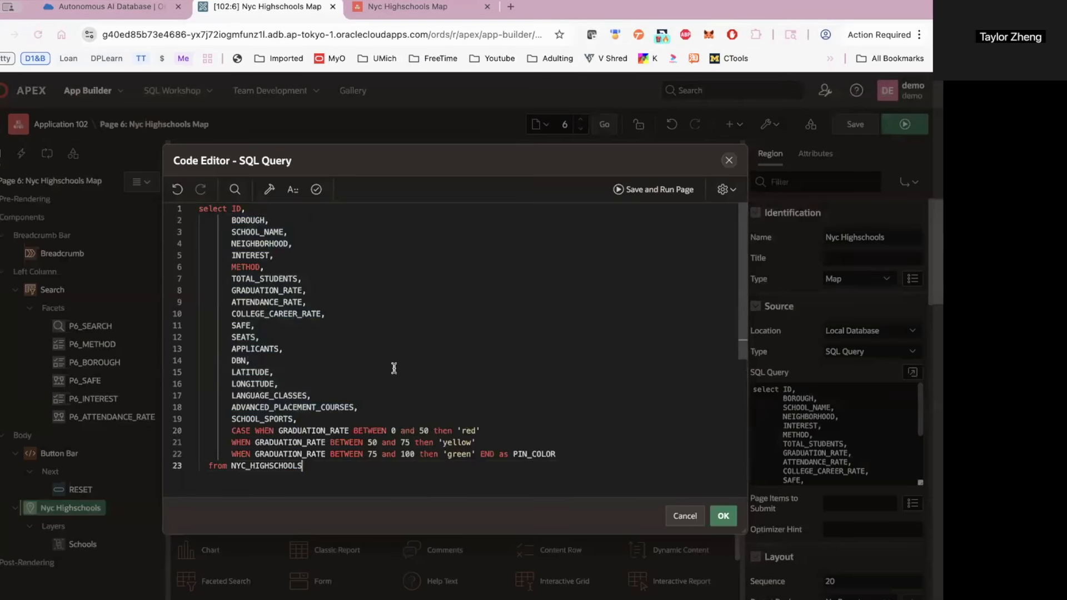
{"action": "left_click_drag", "start_coordinate": [580, 456], "coordinate": [168, 428]}
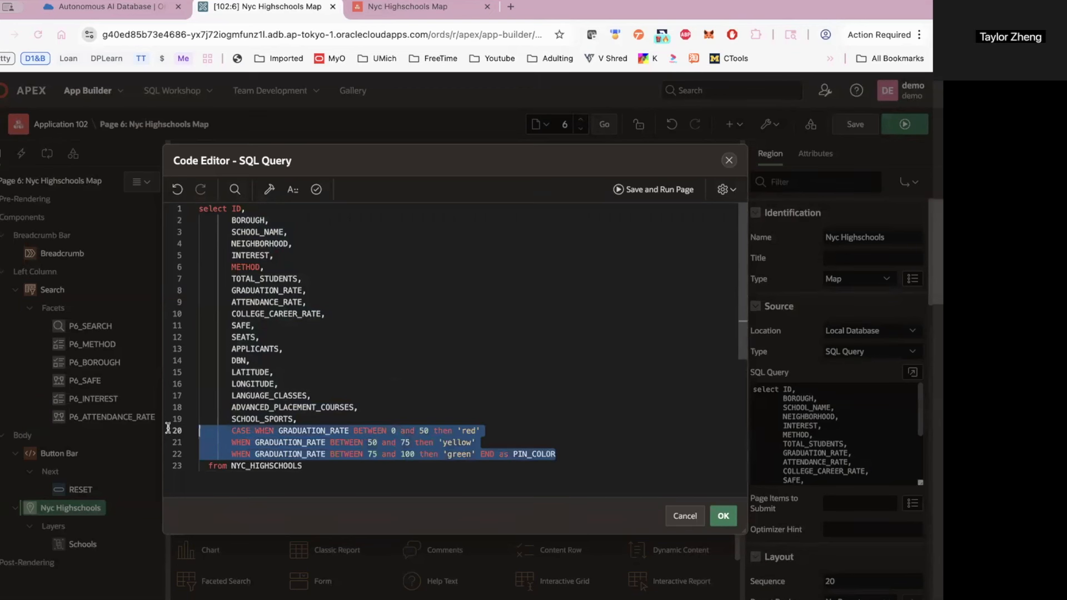
{"action": "left_click", "coordinate": [401, 266]}
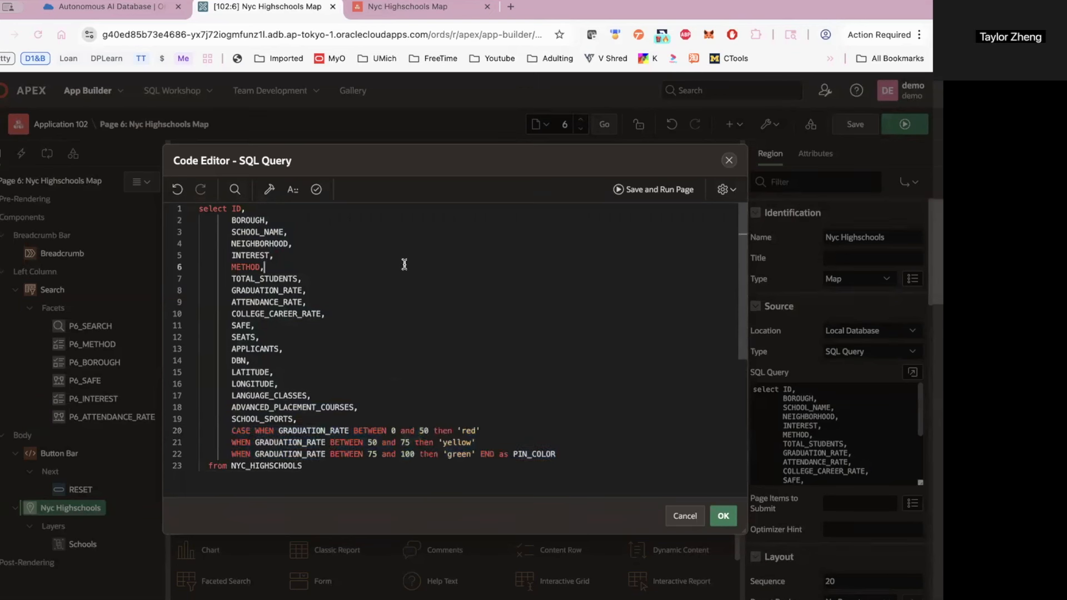
{"action": "left_click", "coordinate": [319, 190]}
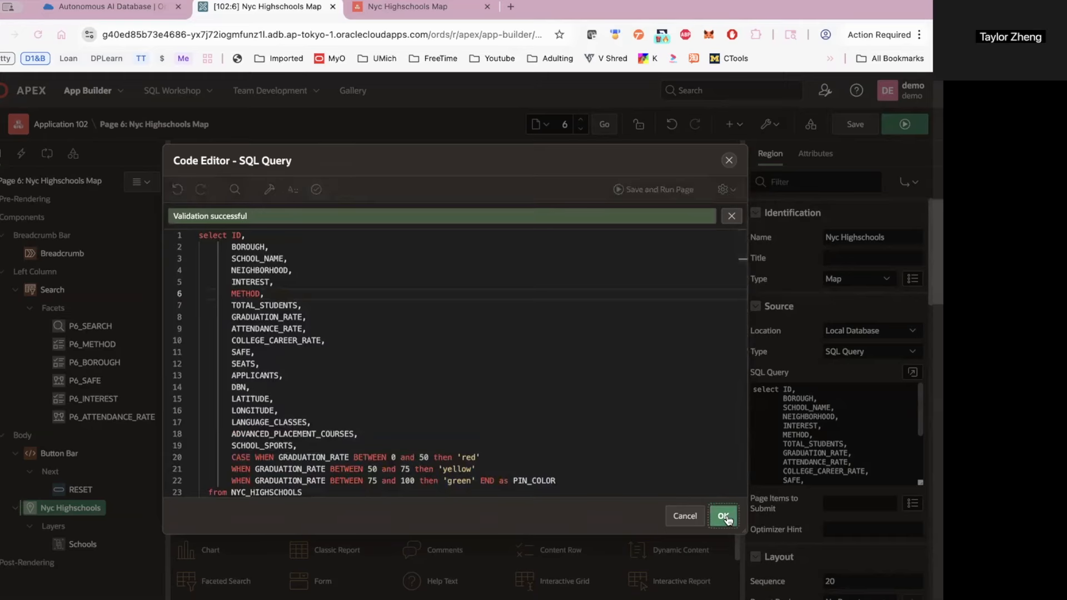
{"action": "left_click", "coordinate": [723, 516]}
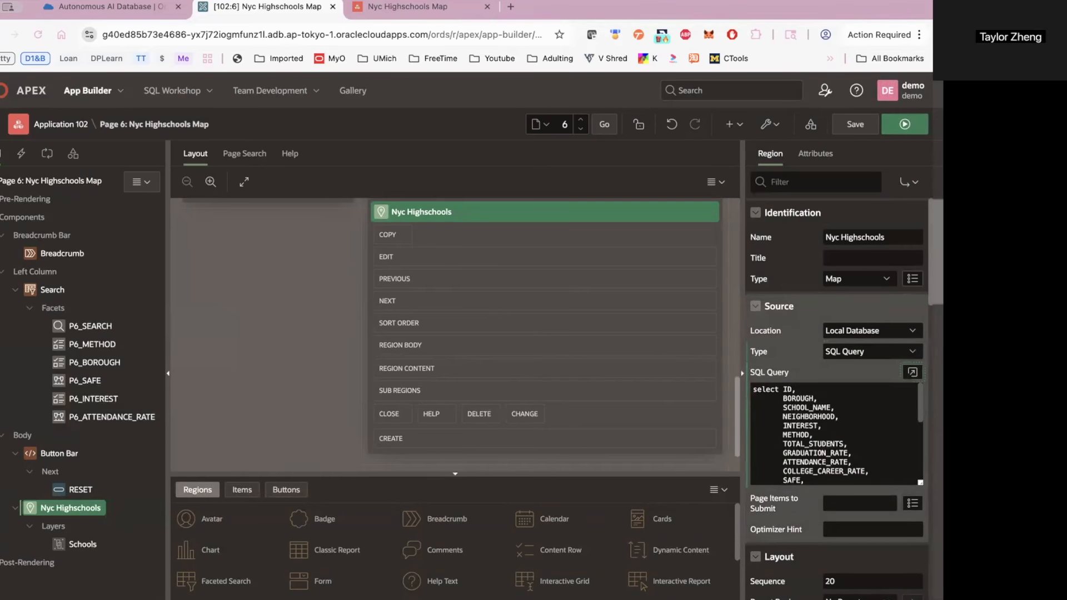
Rename the Schools map layer as "Schools - RED"
{"action": "left_click", "coordinate": [86, 539]}
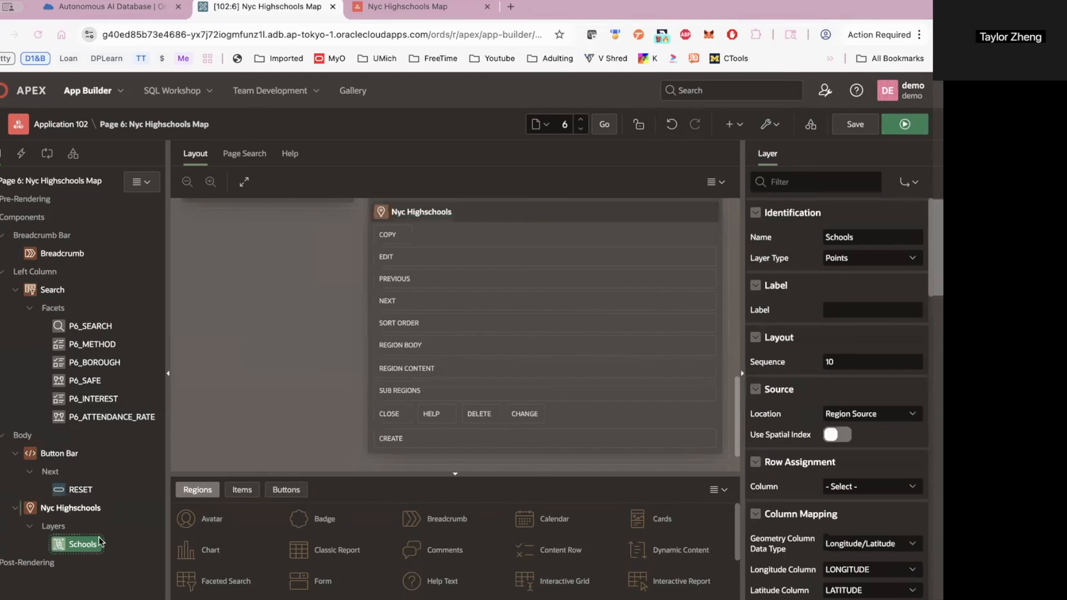
{"action": "left_click", "coordinate": [876, 236]}
{"action": "type", "text": "- RED"}
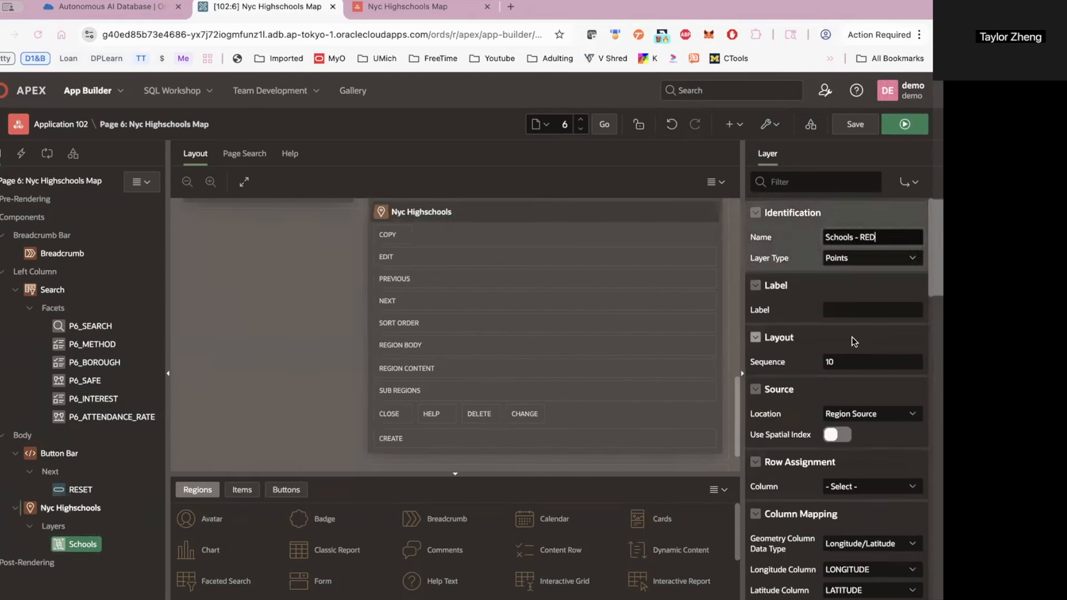
Set the Schools - RED layer's row assignment column to PIN_COLOR with red as the value for this layer
{"action": "scroll", "coordinate": [845, 377], "scroll_direction": "down", "scroll_amount": 1}
{"action": "scroll", "coordinate": [846, 377], "scroll_direction": "down", "scroll_amount": 3}
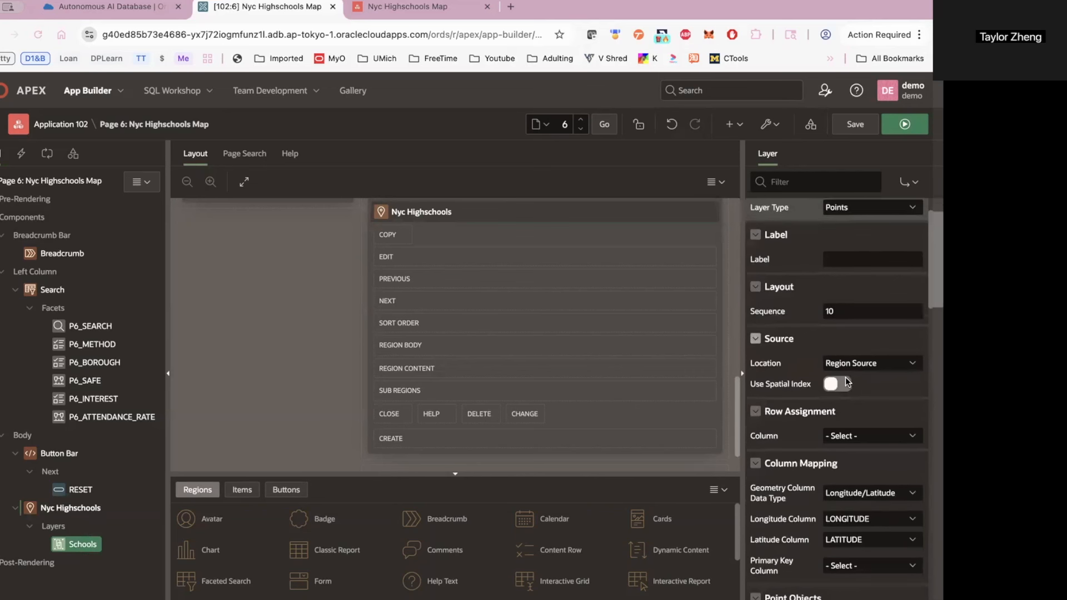
{"action": "left_click", "coordinate": [863, 400]}
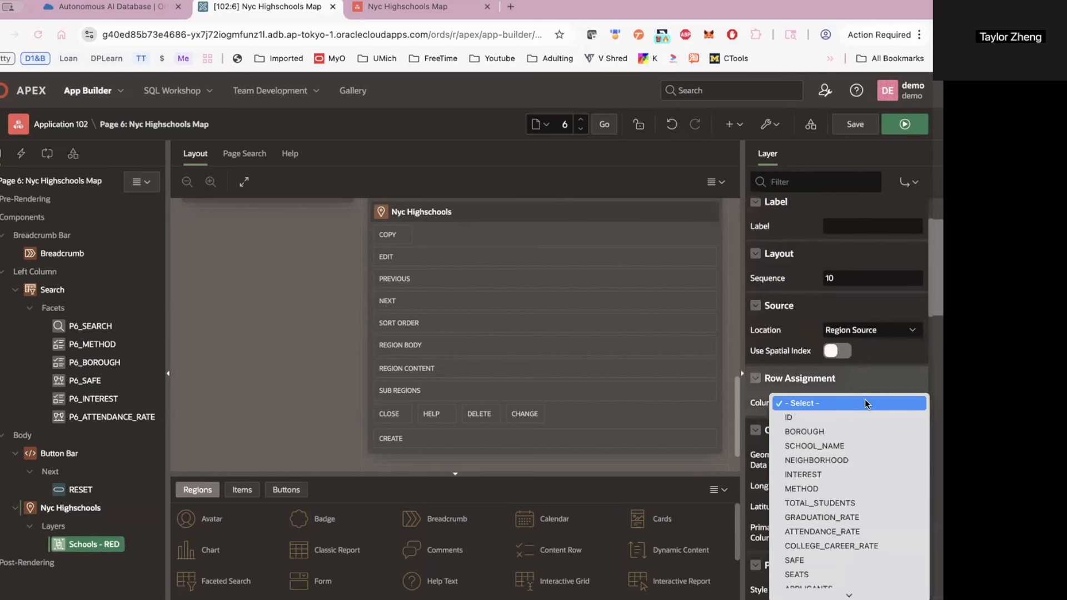
{"action": "scroll", "coordinate": [845, 492], "scroll_direction": "down", "scroll_amount": 3}
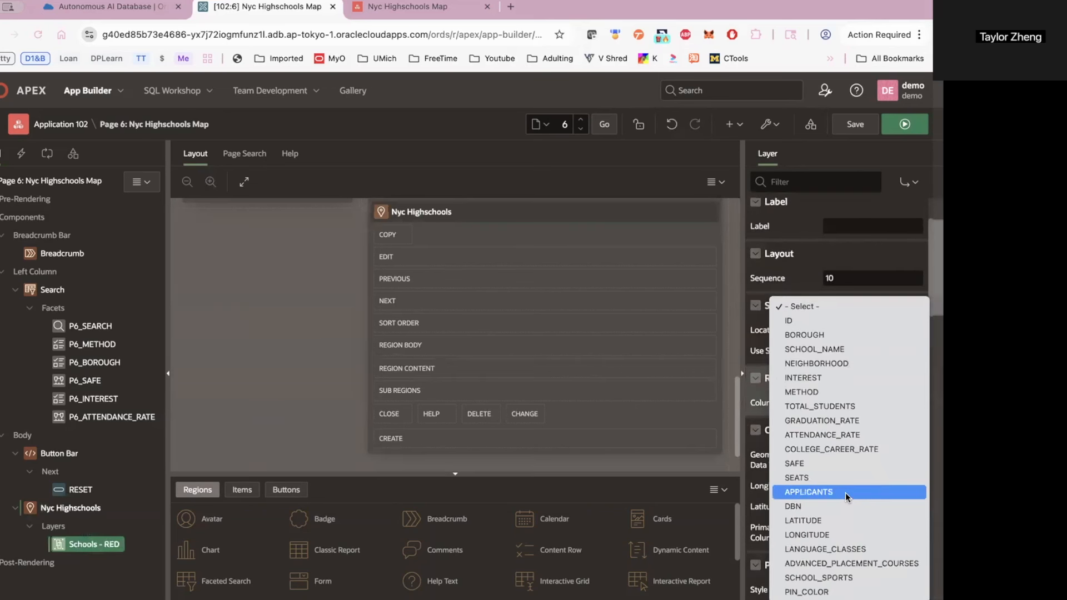
{"action": "left_click", "coordinate": [834, 588]}
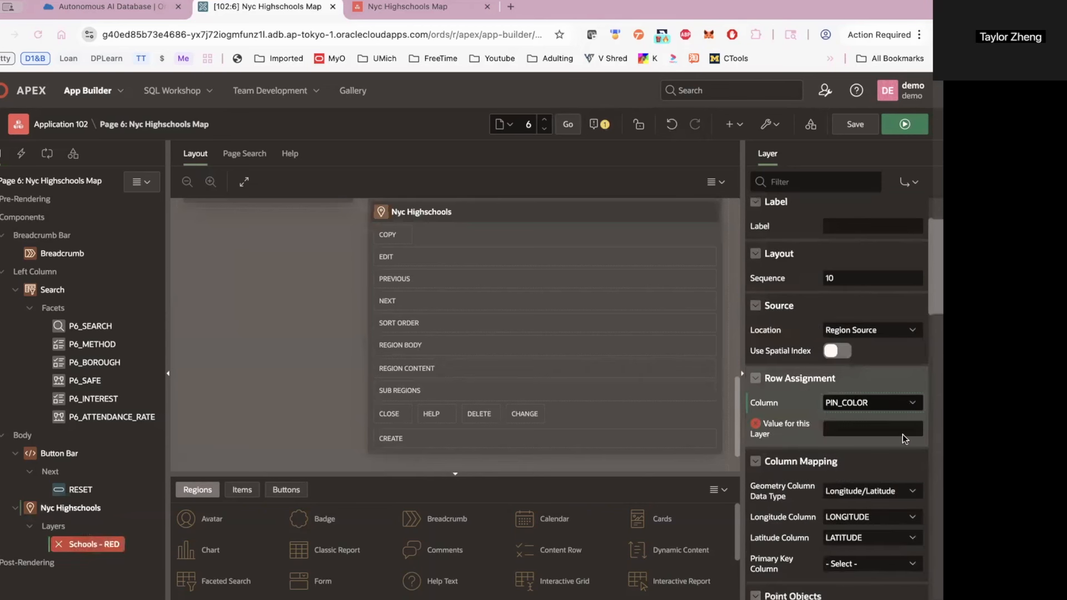
{"action": "left_click", "coordinate": [859, 427]}
{"action": "type", "text": "red"}
Set the fill color of the Schools - RED layer to &PIN_COLOR
{"action": "scroll", "coordinate": [879, 433], "scroll_direction": "down", "scroll_amount": 3}
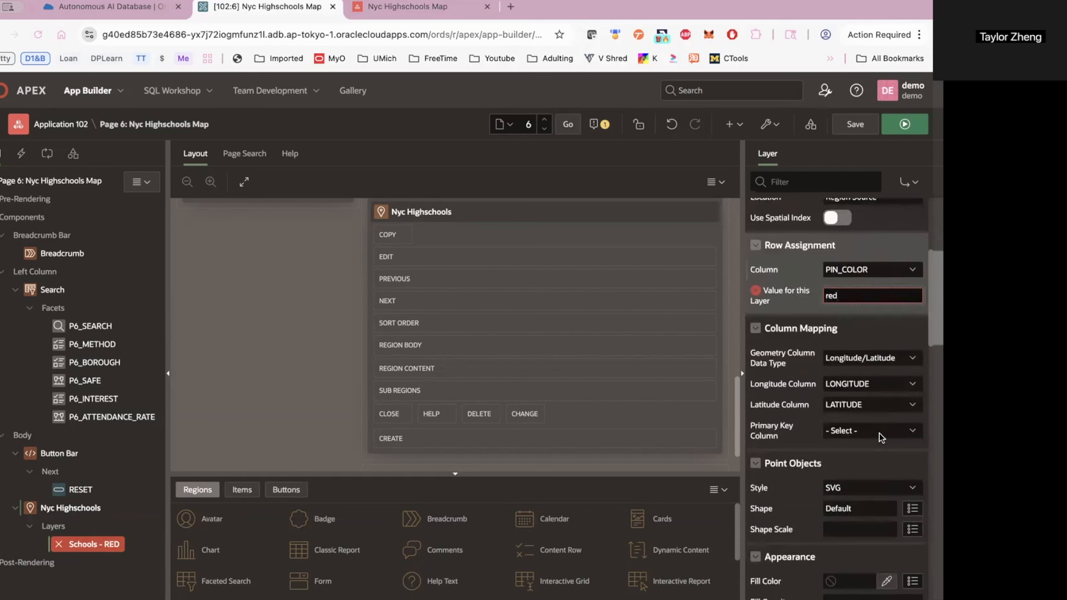
{"action": "scroll", "coordinate": [880, 433], "scroll_direction": "down", "scroll_amount": 1}
{"action": "left_click", "coordinate": [853, 525]}
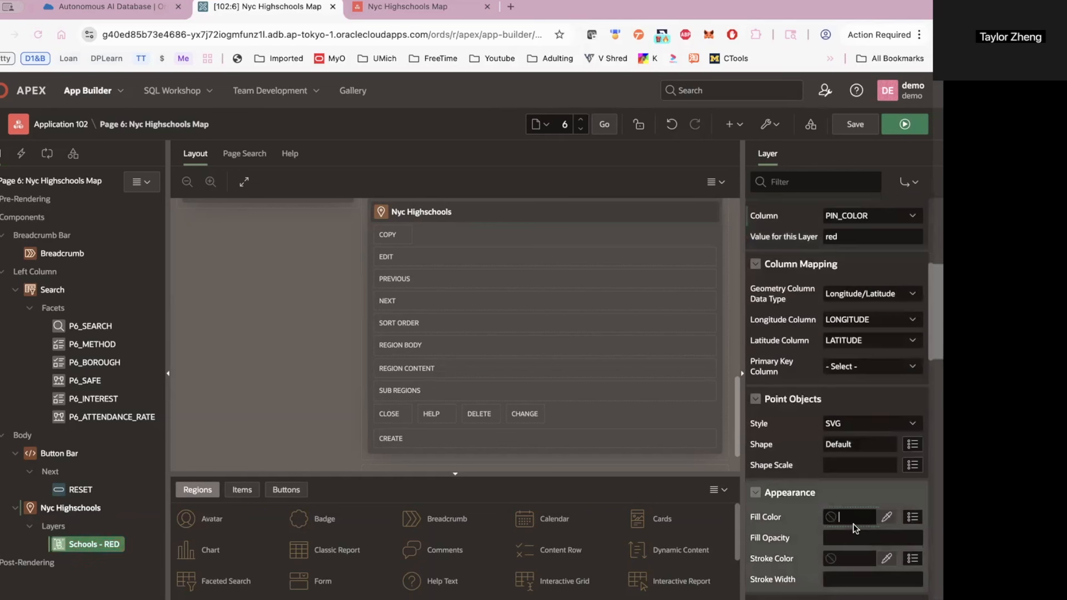
{"action": "type", "text": "&PIN_"}
{"action": "type", "text": "COLOR."}
Duplicate the Schools - RED layer as "Schools - Green" and set the copy's row assignment value to green
{"action": "right_click", "coordinate": [86, 546]}
{"action": "left_click", "coordinate": [137, 431]}
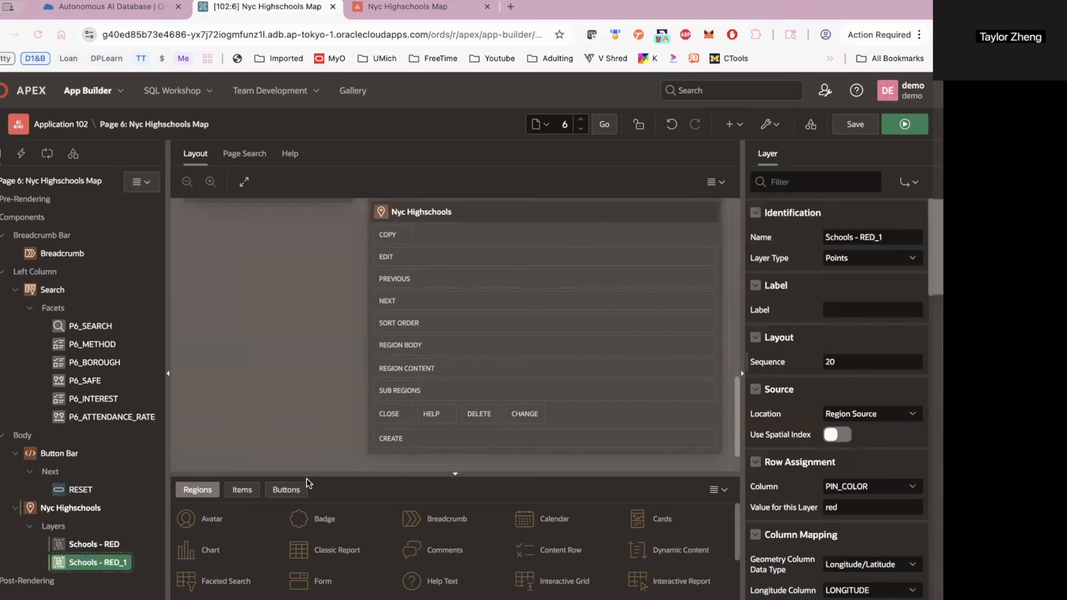
{"action": "left_click_drag", "start_coordinate": [884, 237], "coordinate": [860, 238]}
{"action": "type", "text": "Green"}
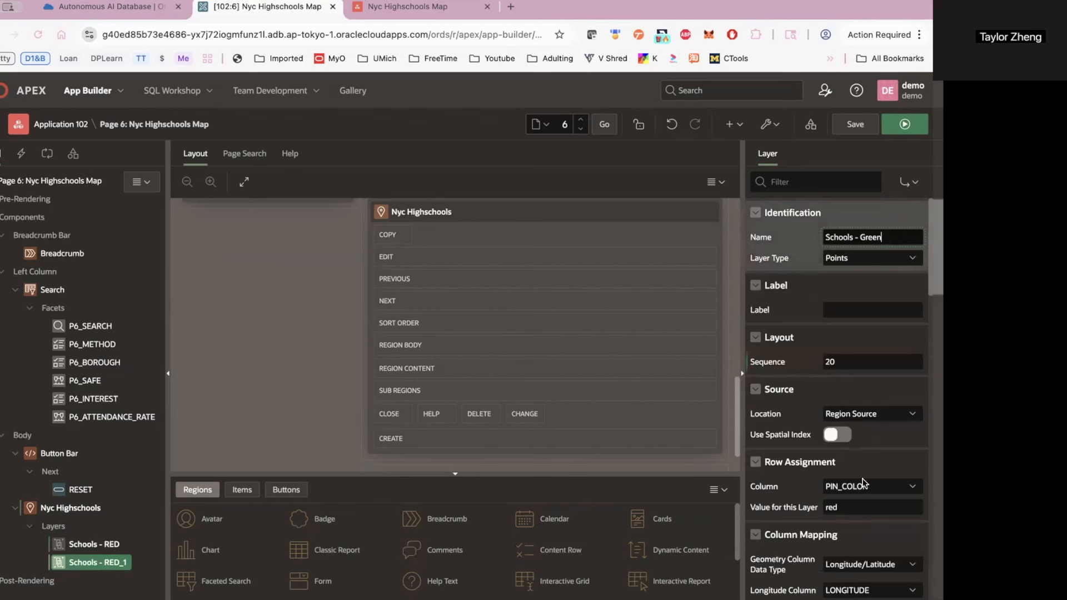
{"action": "double_click", "coordinate": [856, 506]}
{"action": "type", "text": "green"}
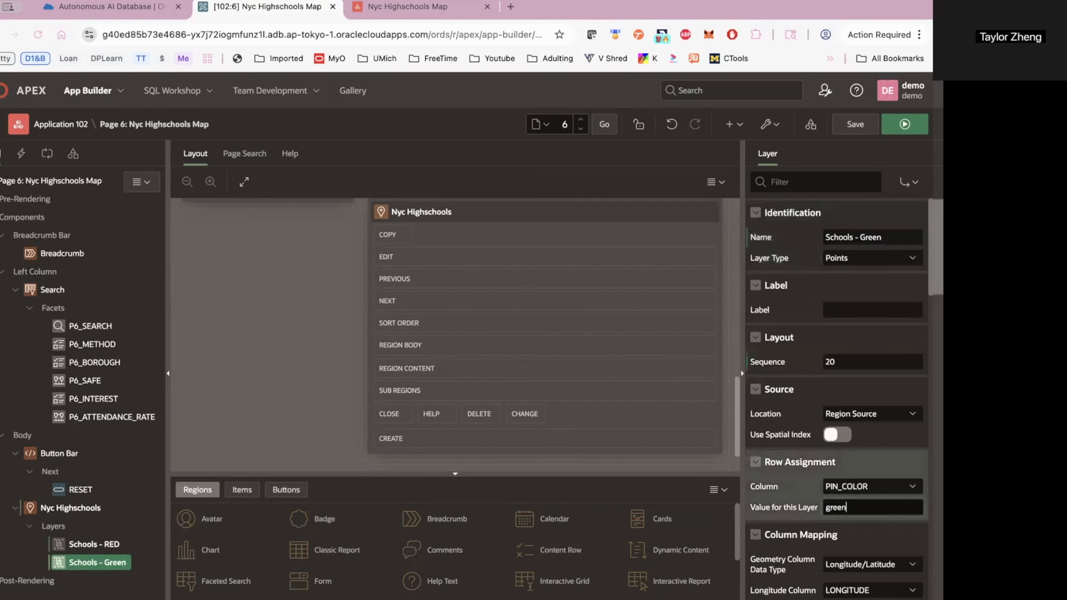
{"action": "scroll", "coordinate": [839, 444], "scroll_direction": "down", "scroll_amount": 6}
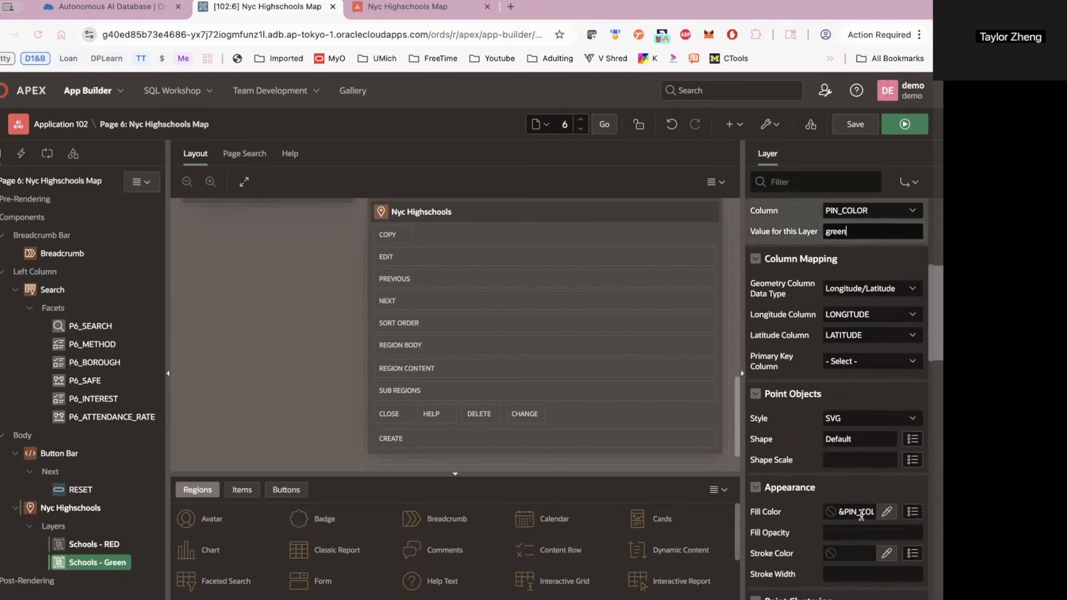
Duplicate the Schools - Green layer as "Schools - Yellow" and set the copy's row assignment value to yellow
{"action": "right_click", "coordinate": [85, 559]}
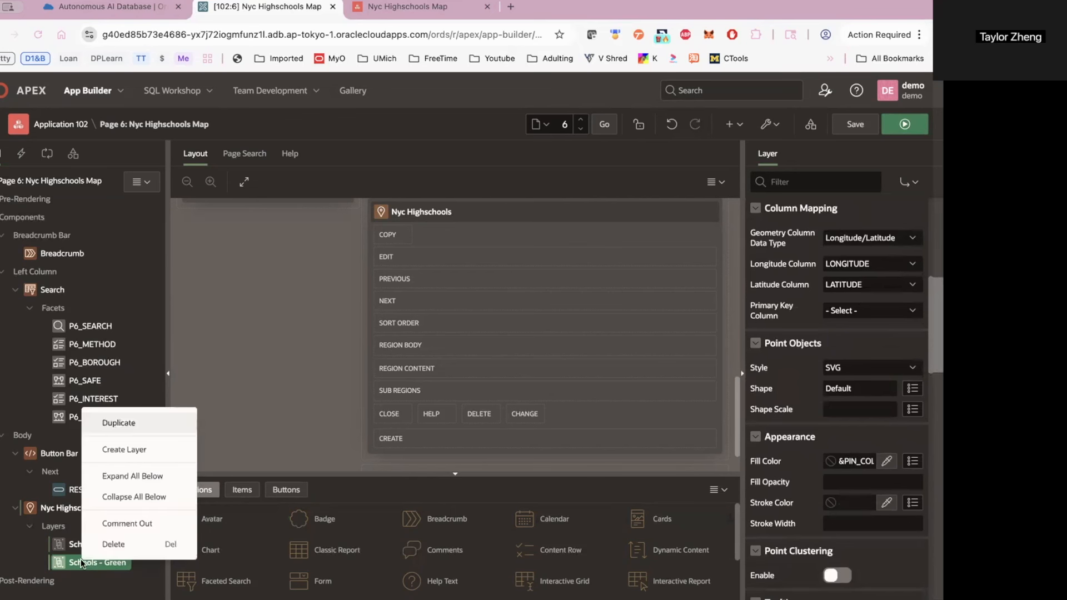
{"action": "left_click", "coordinate": [121, 425]}
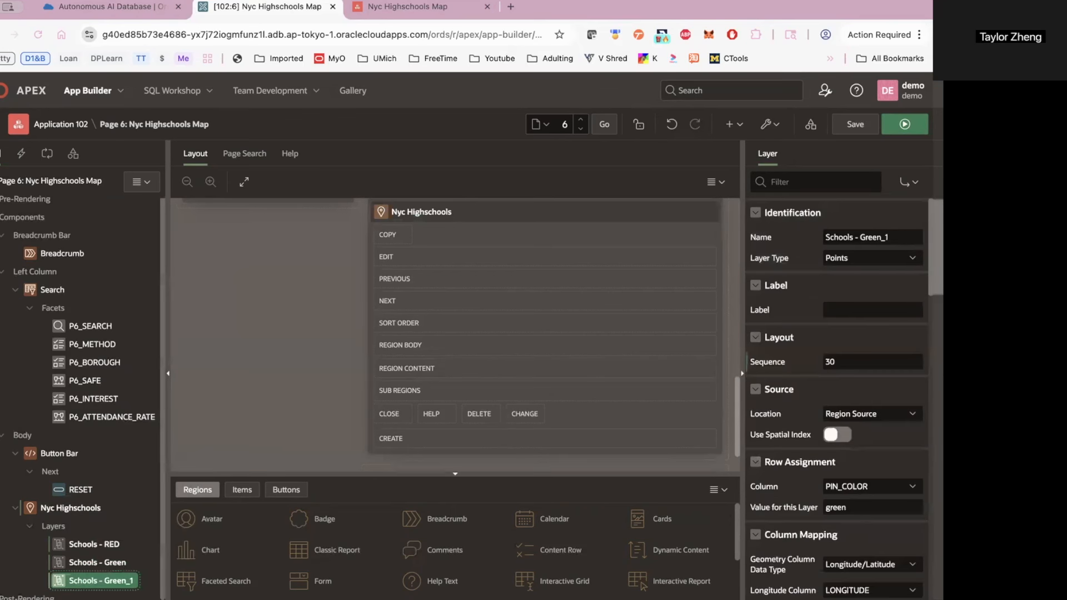
{"action": "left_click_drag", "start_coordinate": [896, 235], "coordinate": [861, 239]}
{"action": "type", "text": "Yellow"}
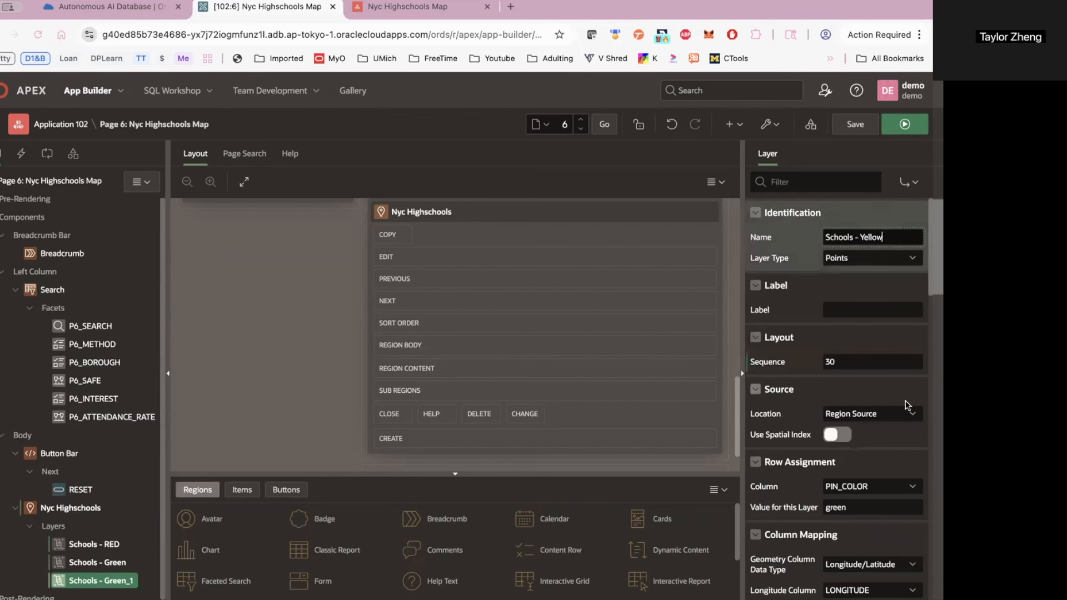
{"action": "scroll", "coordinate": [890, 404], "scroll_direction": "down", "scroll_amount": 2}
{"action": "left_click_drag", "start_coordinate": [849, 409], "coordinate": [825, 409]}
{"action": "type", "text": "yellow"}
{"action": "scroll", "coordinate": [864, 452], "scroll_direction": "down", "scroll_amount": 2}
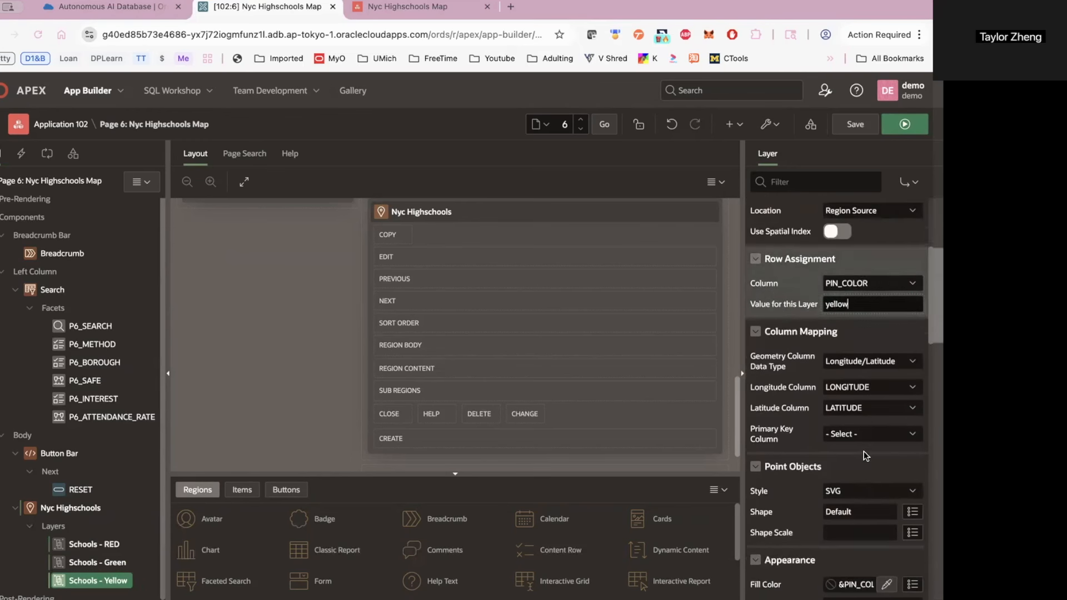
{"action": "scroll", "coordinate": [864, 451], "scroll_direction": "down", "scroll_amount": 2}
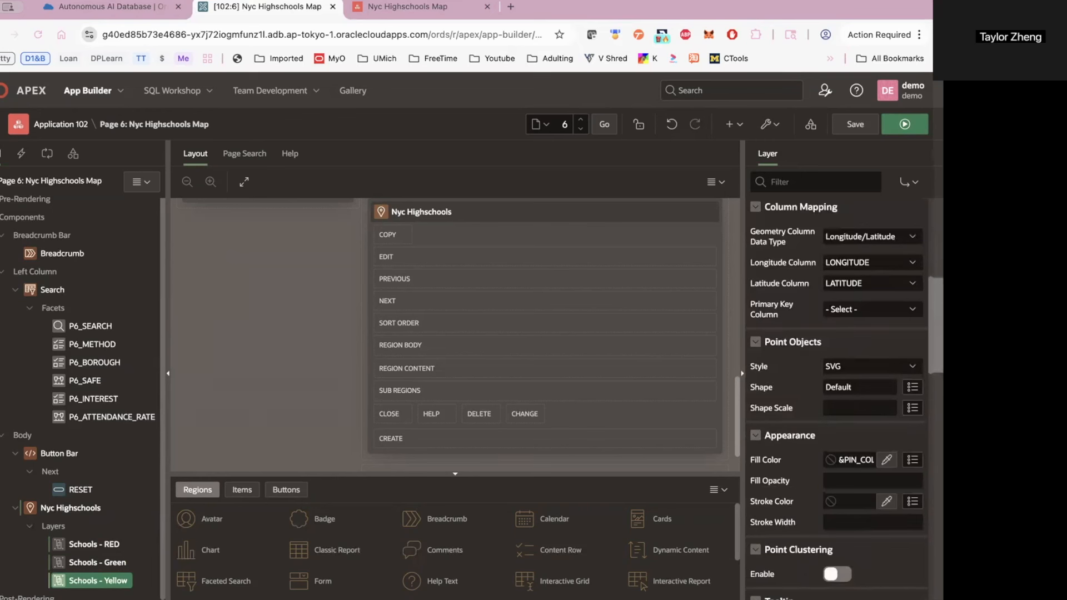
Save and run the Nyc Highschools Map page, and bring up the running application's installation prompt
{"action": "left_click", "coordinate": [870, 124]}
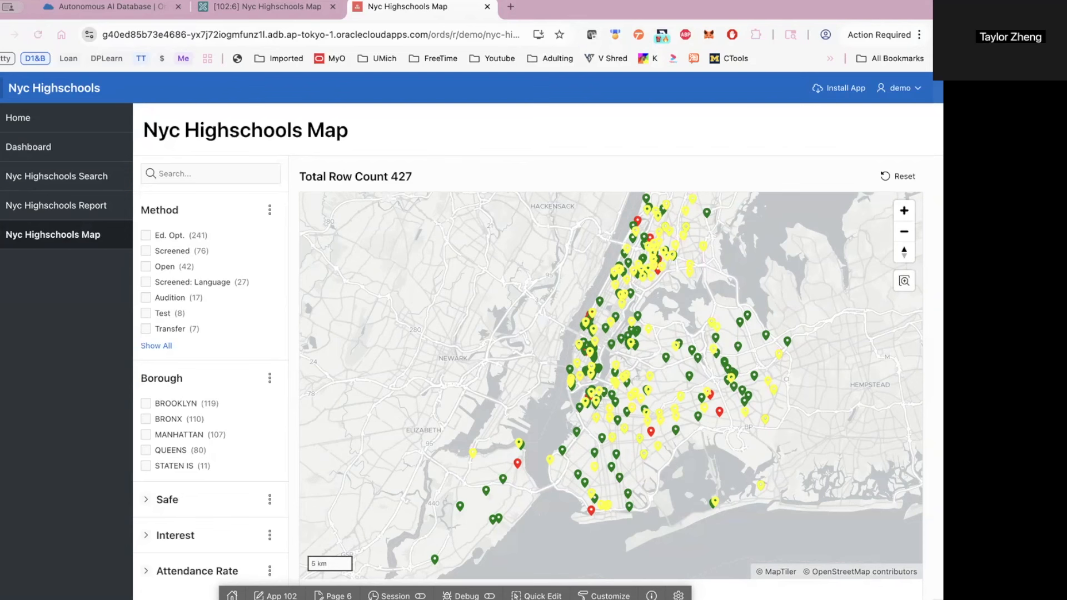
{"action": "left_click", "coordinate": [841, 89]}
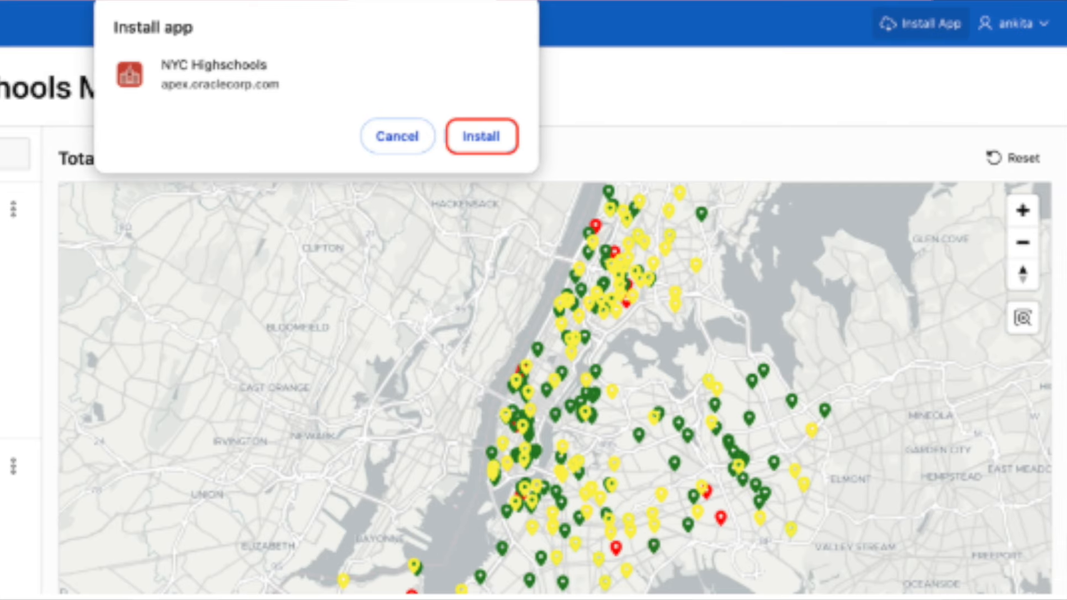